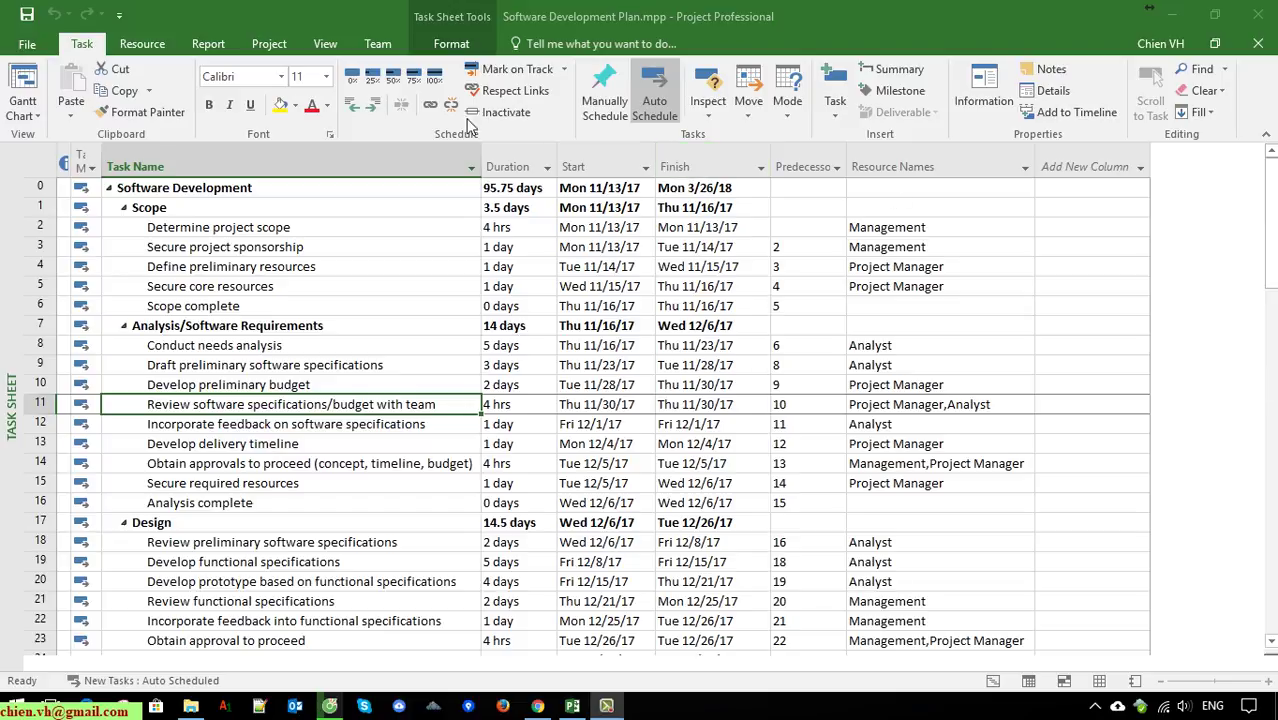
Review the available built-in task filters and look through the project's task list.
click(326, 44)
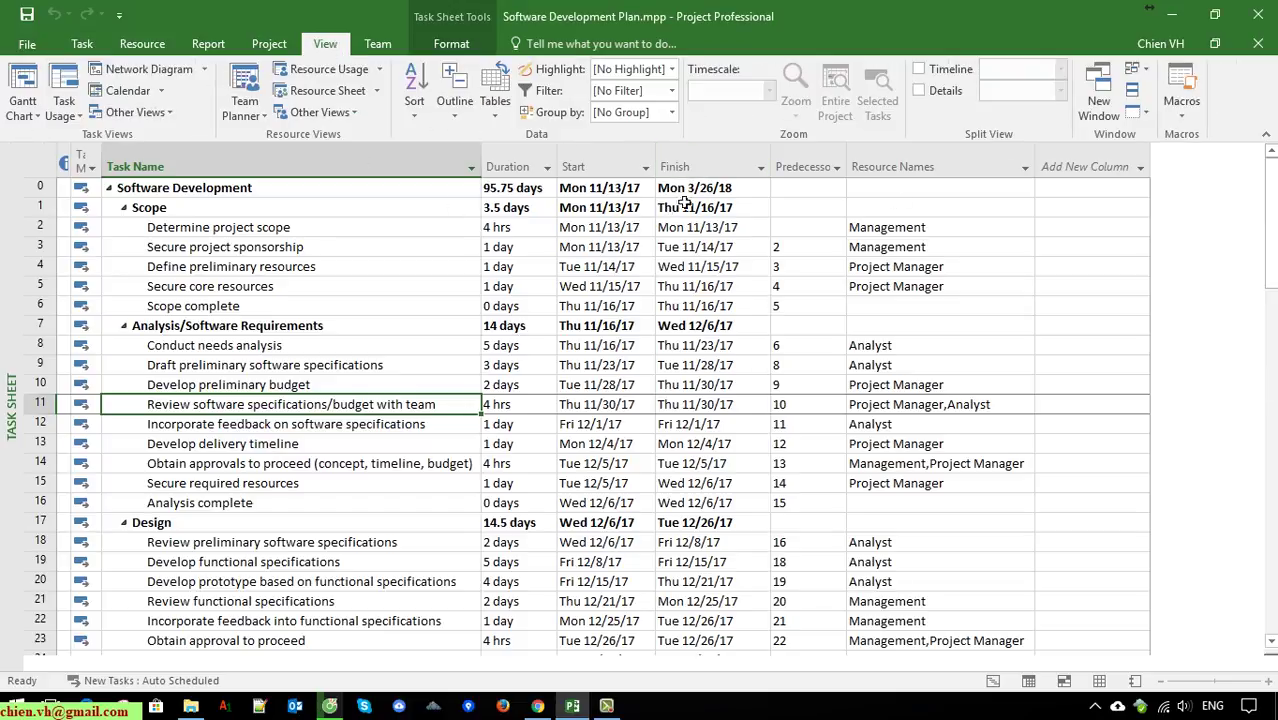
click(674, 91)
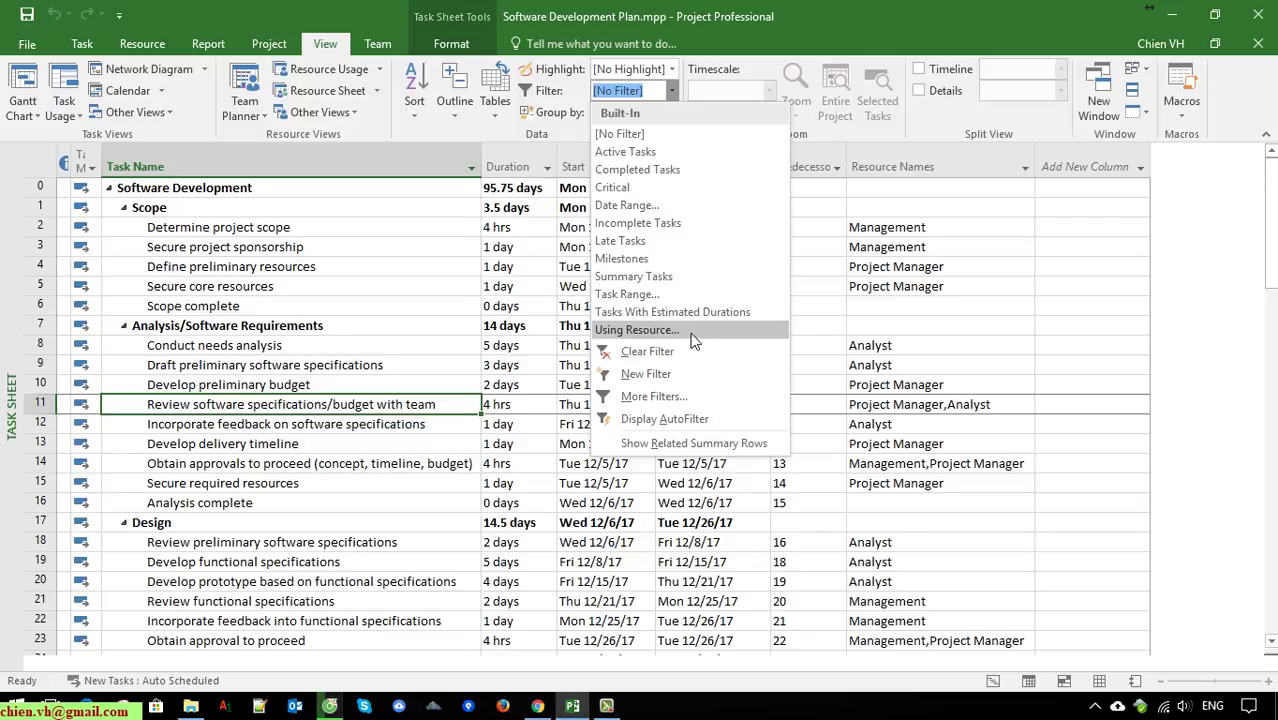
click(681, 130)
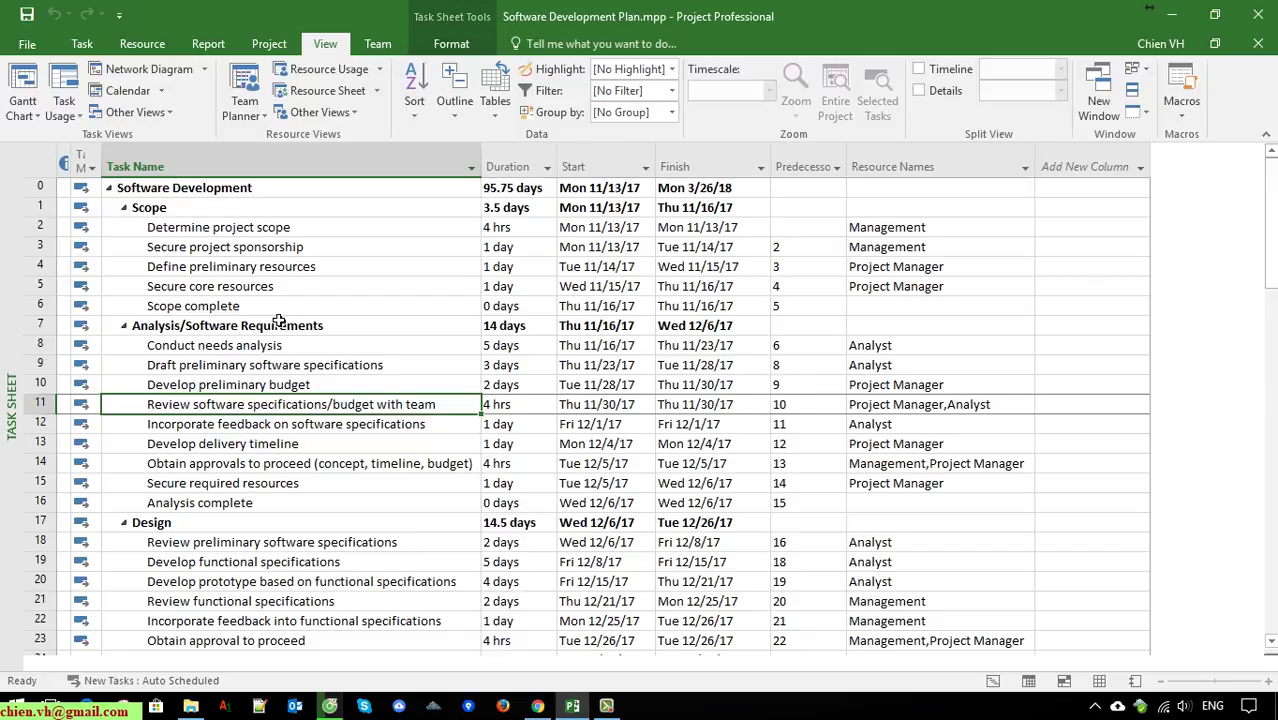
scroll(437, 401, down, 13)
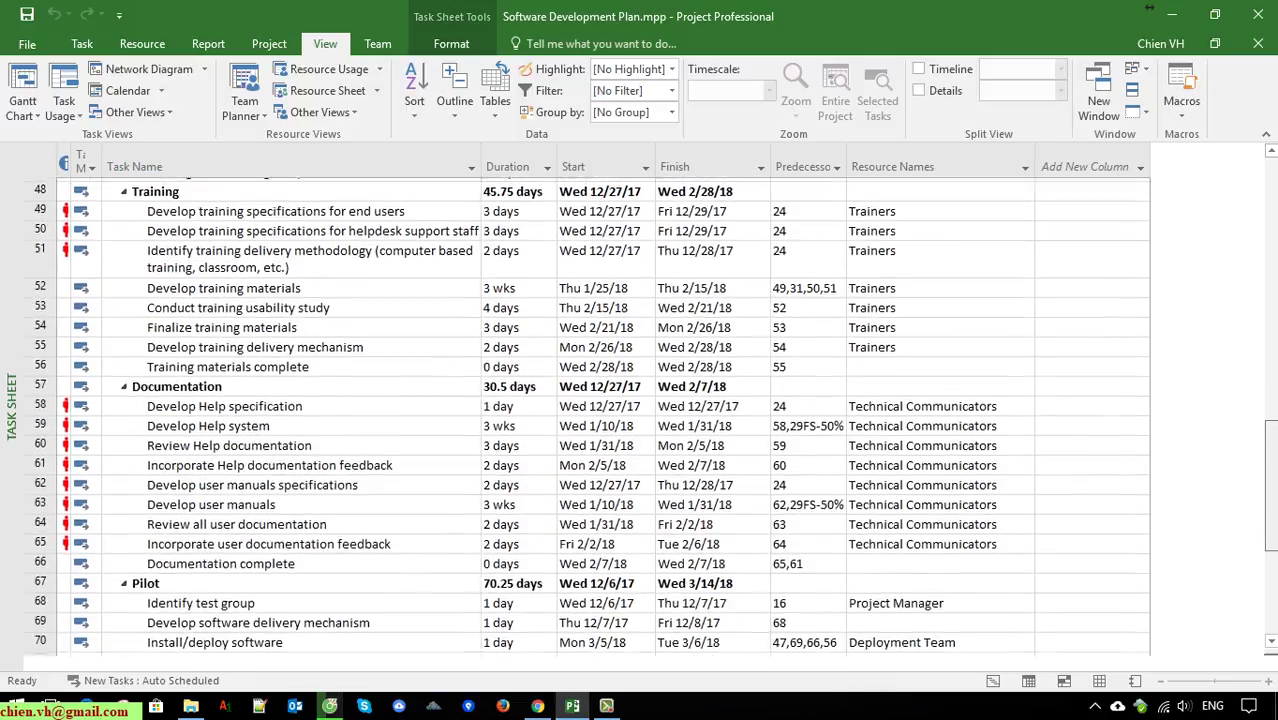
scroll(437, 401, up, 13)
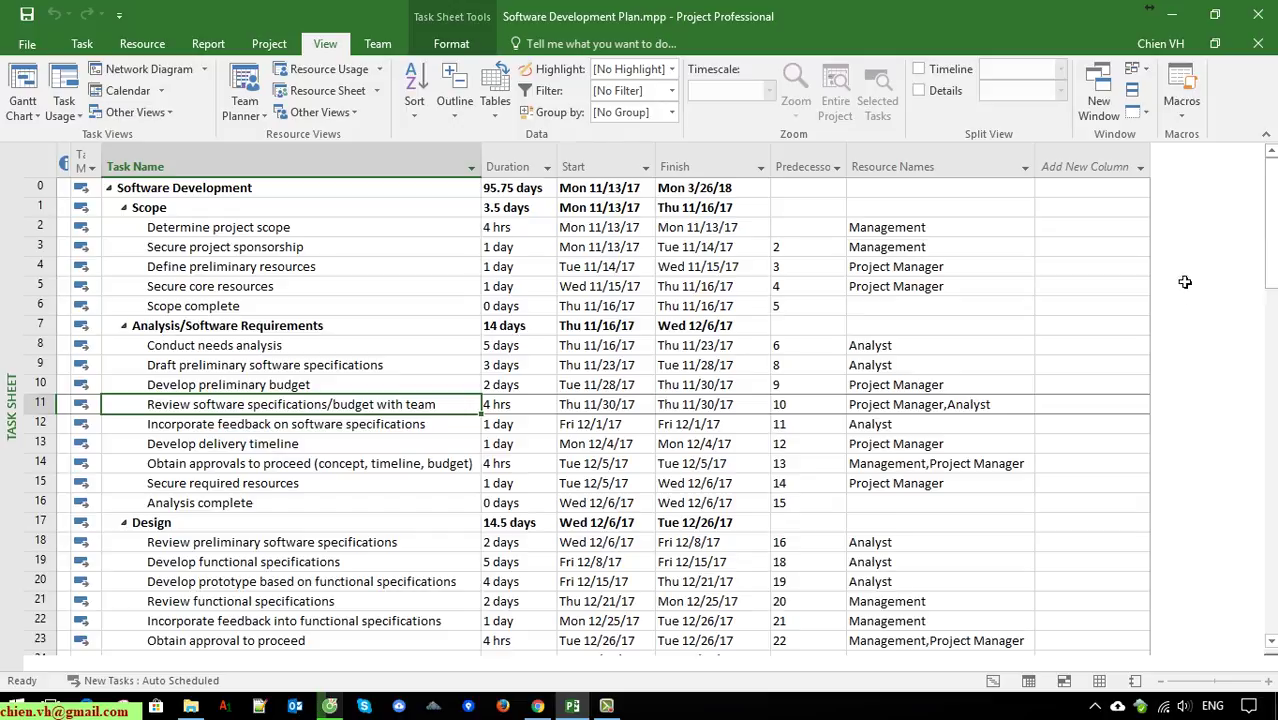
Add a % Complete column after Resource Names in the task sheet and save the project.
click(1142, 173)
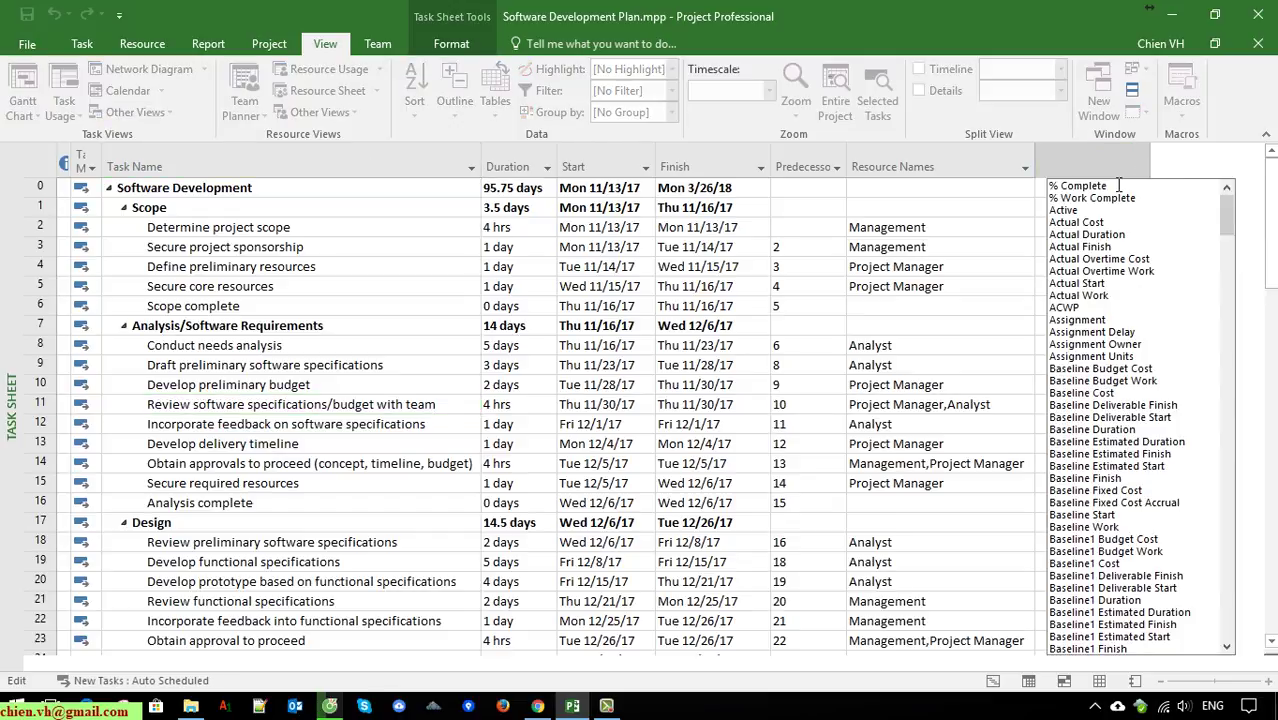
click(1095, 181)
drag(1148, 168, 1112, 185)
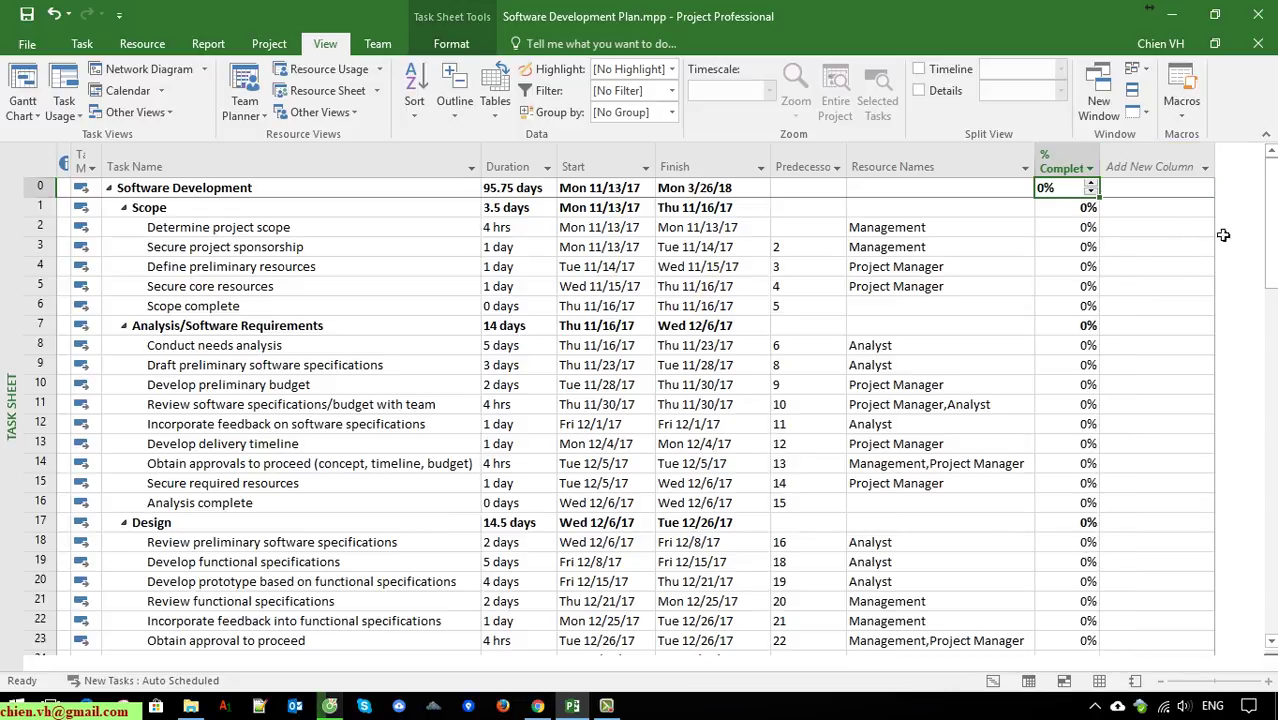
key(ctrl+s)
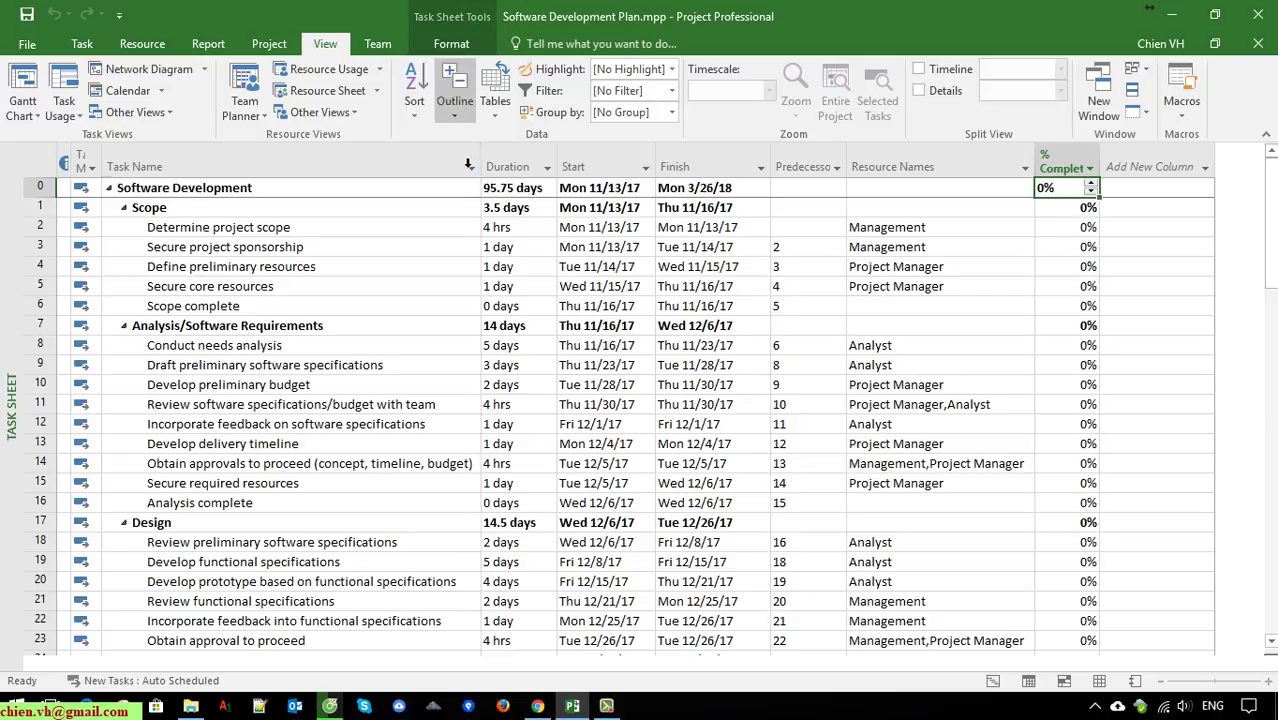
Create a new task filter named "Check Task is close to finish".
click(671, 90)
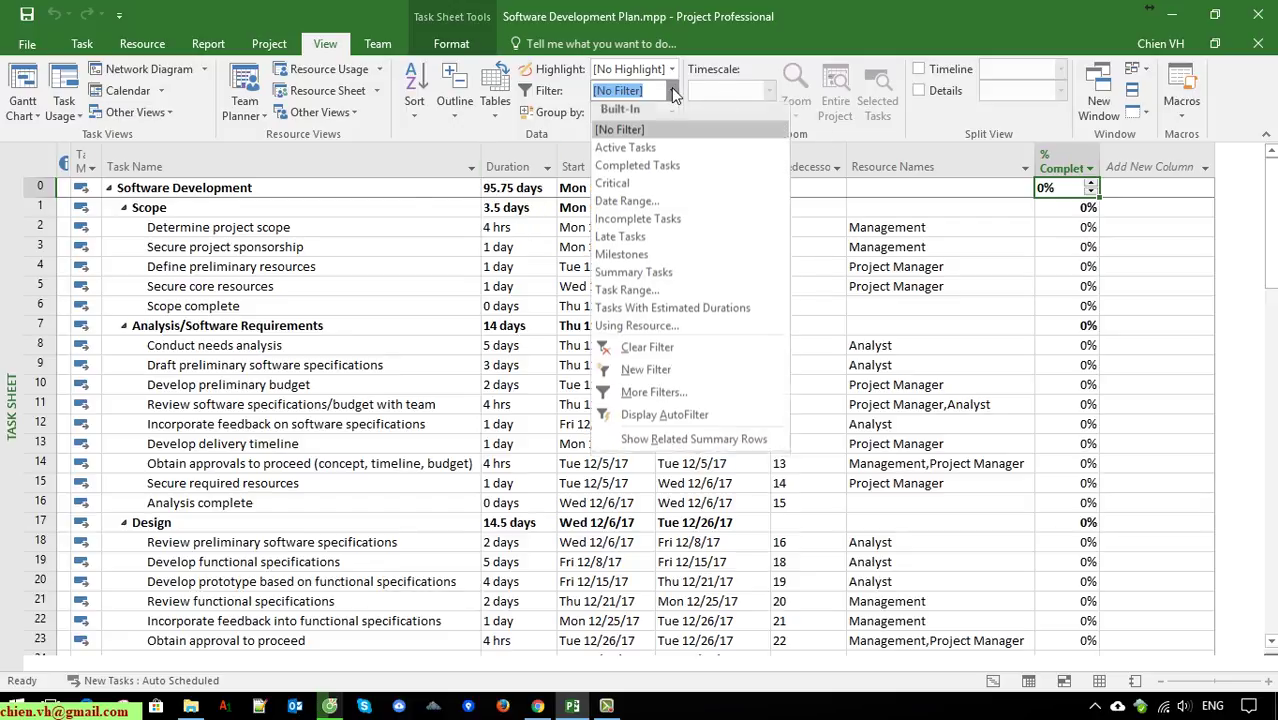
click(646, 374)
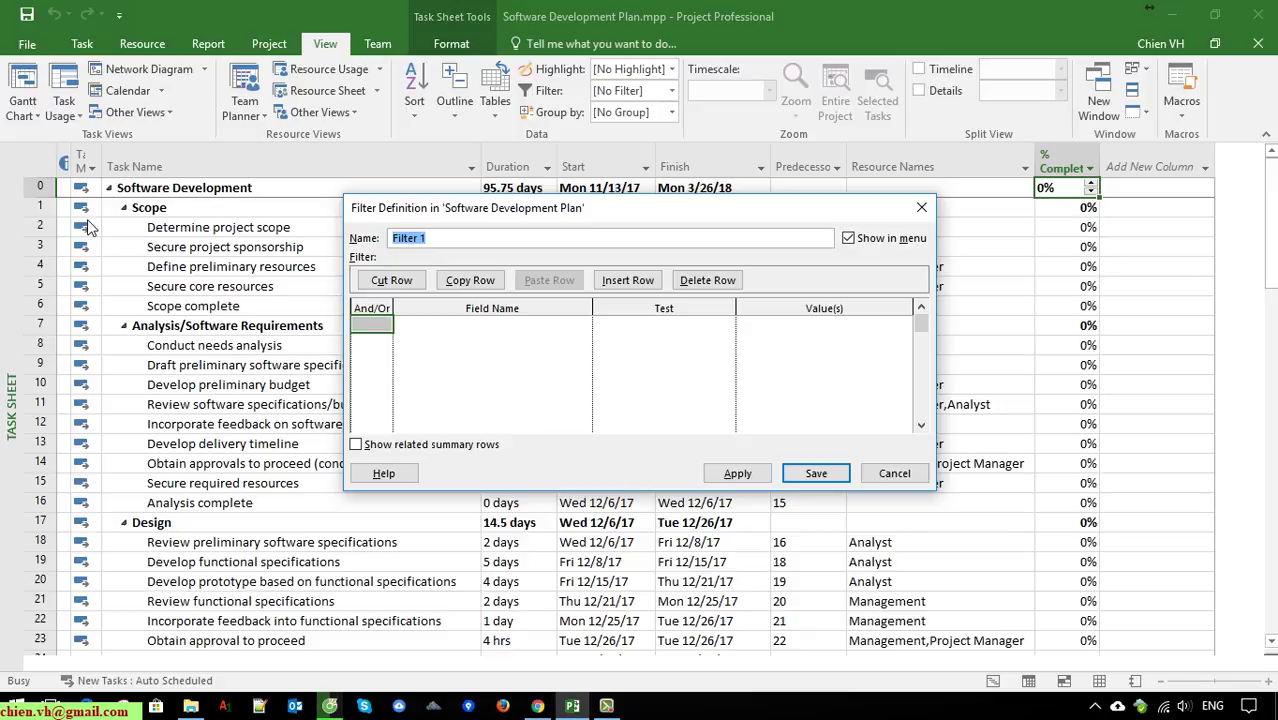
text(Check Task is clos)
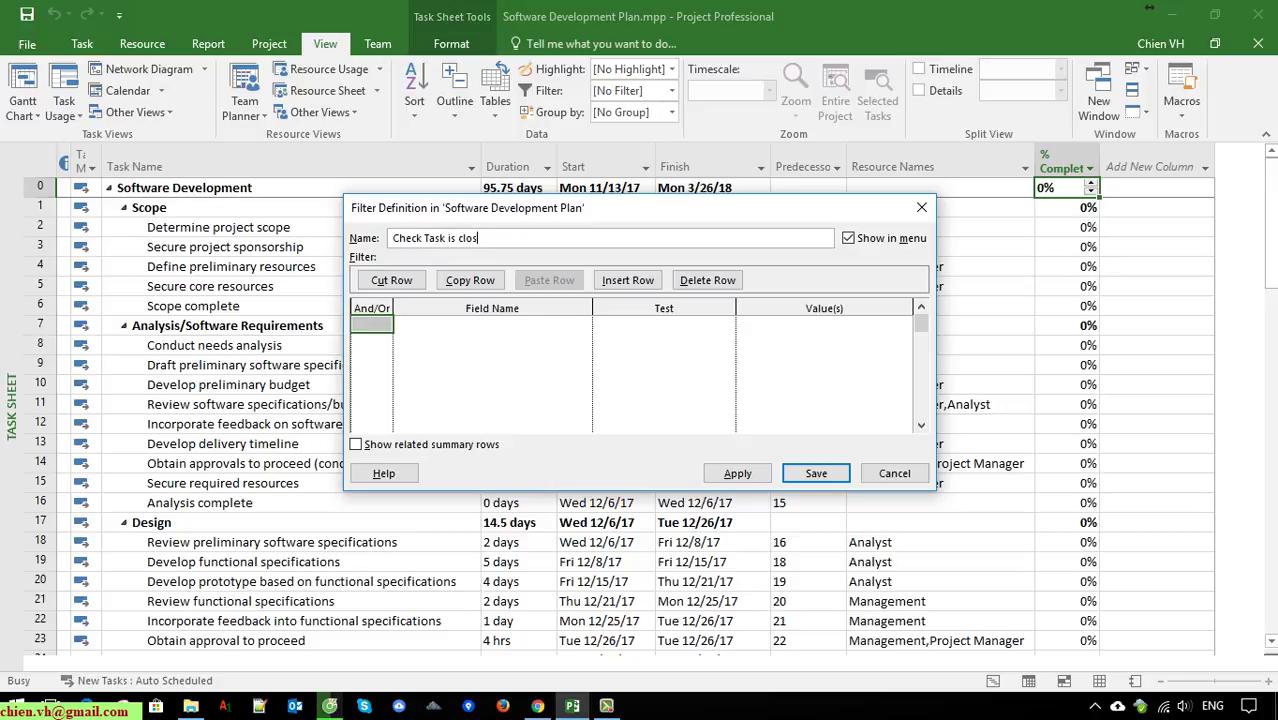
text(e to finish)
Define the filter's first condition as And, % Complete, is greater than, 50.
click(372, 325)
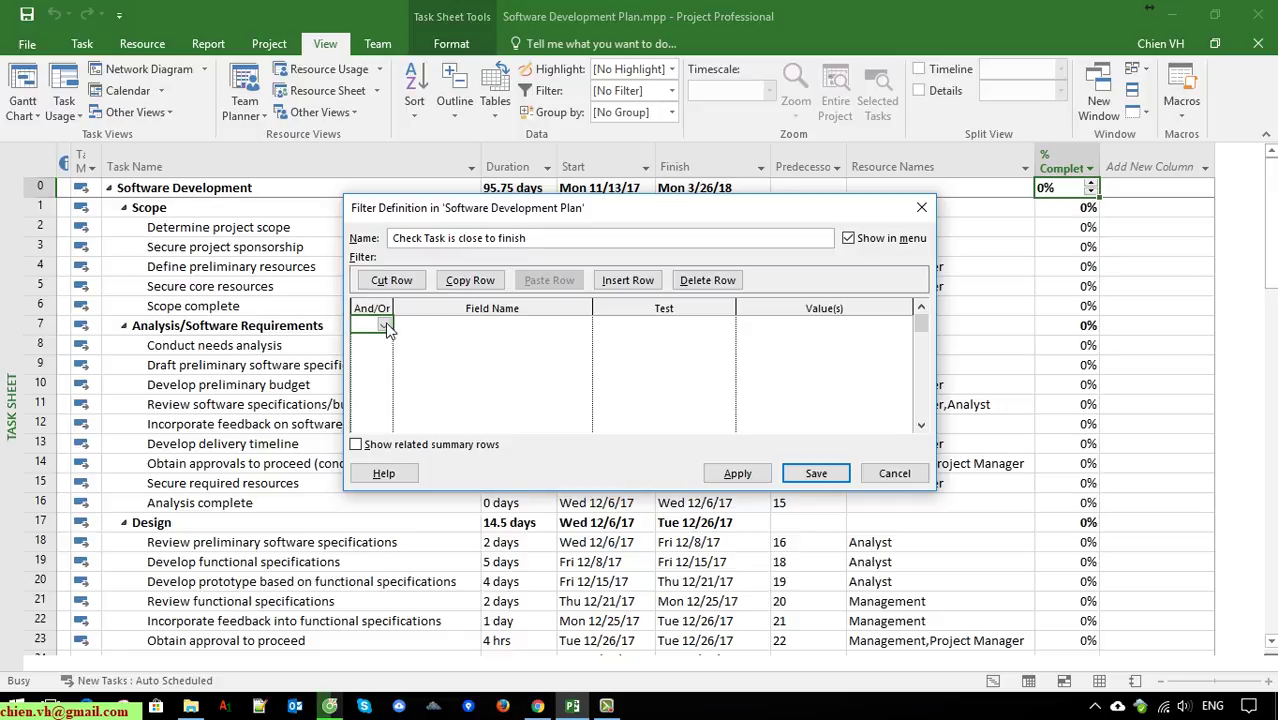
click(384, 326)
click(370, 338)
click(515, 326)
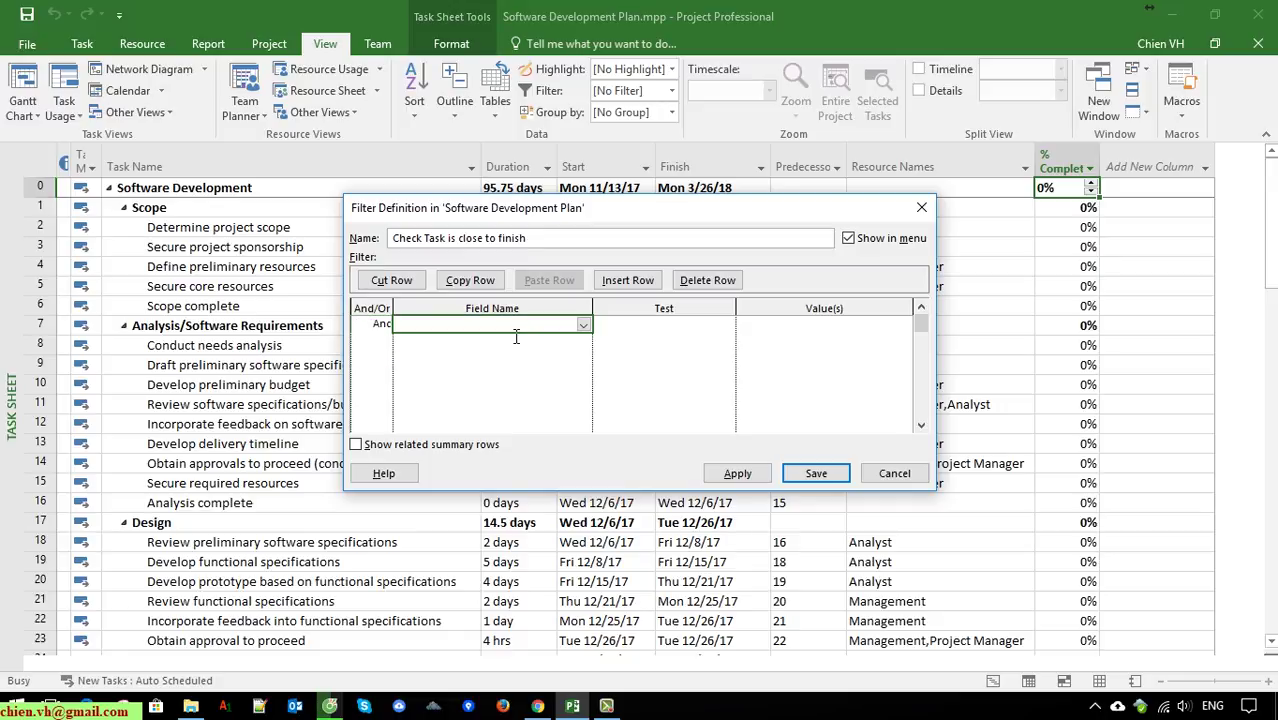
click(583, 325)
click(470, 10)
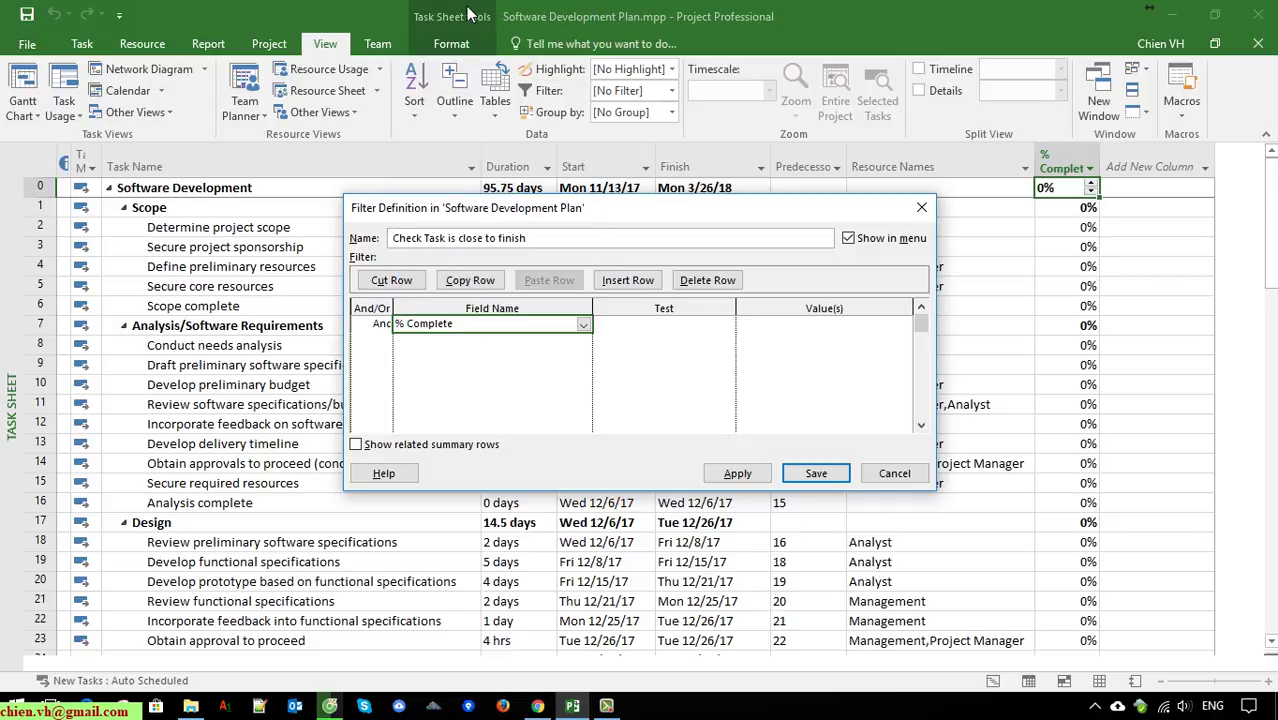
click(653, 342)
click(697, 330)
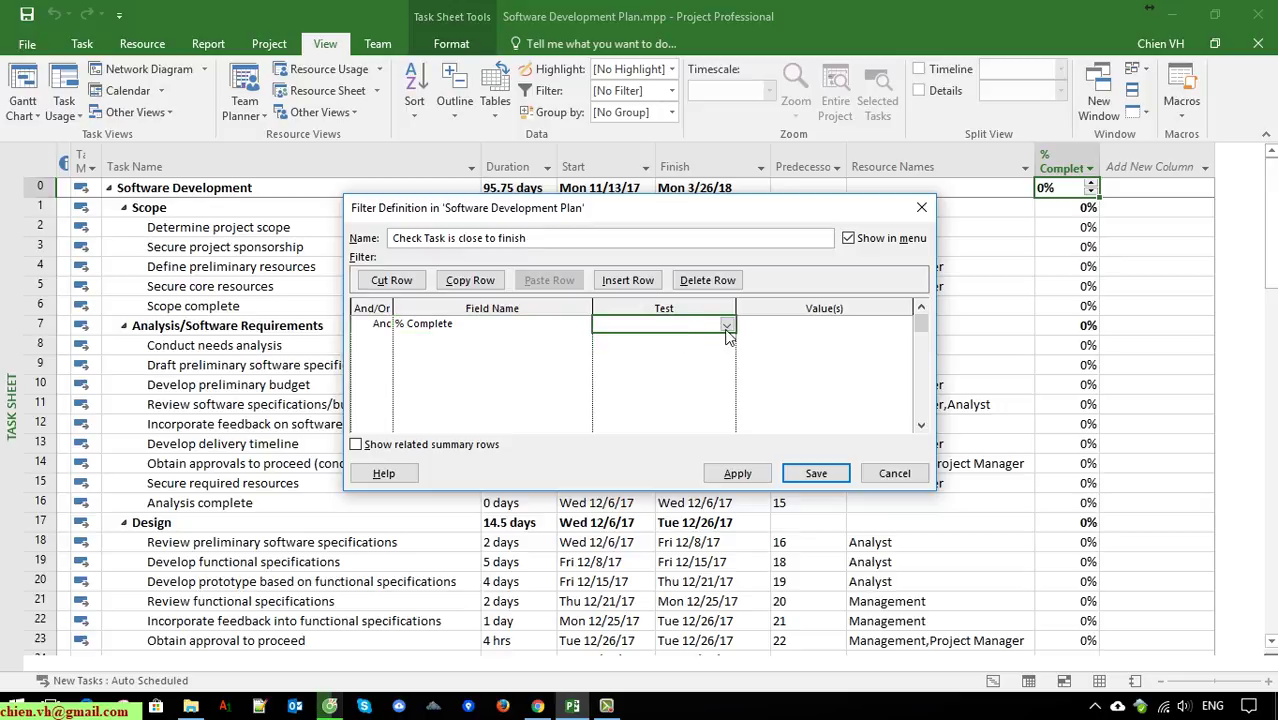
click(726, 326)
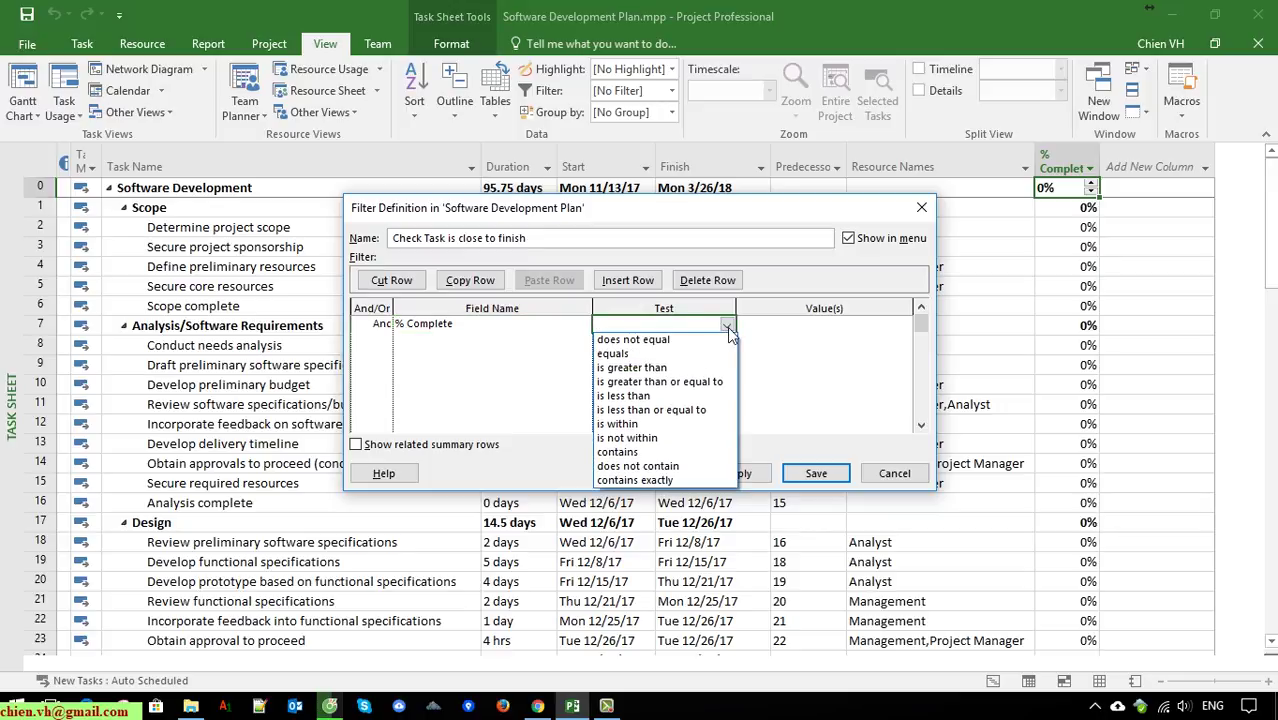
click(658, 368)
click(805, 331)
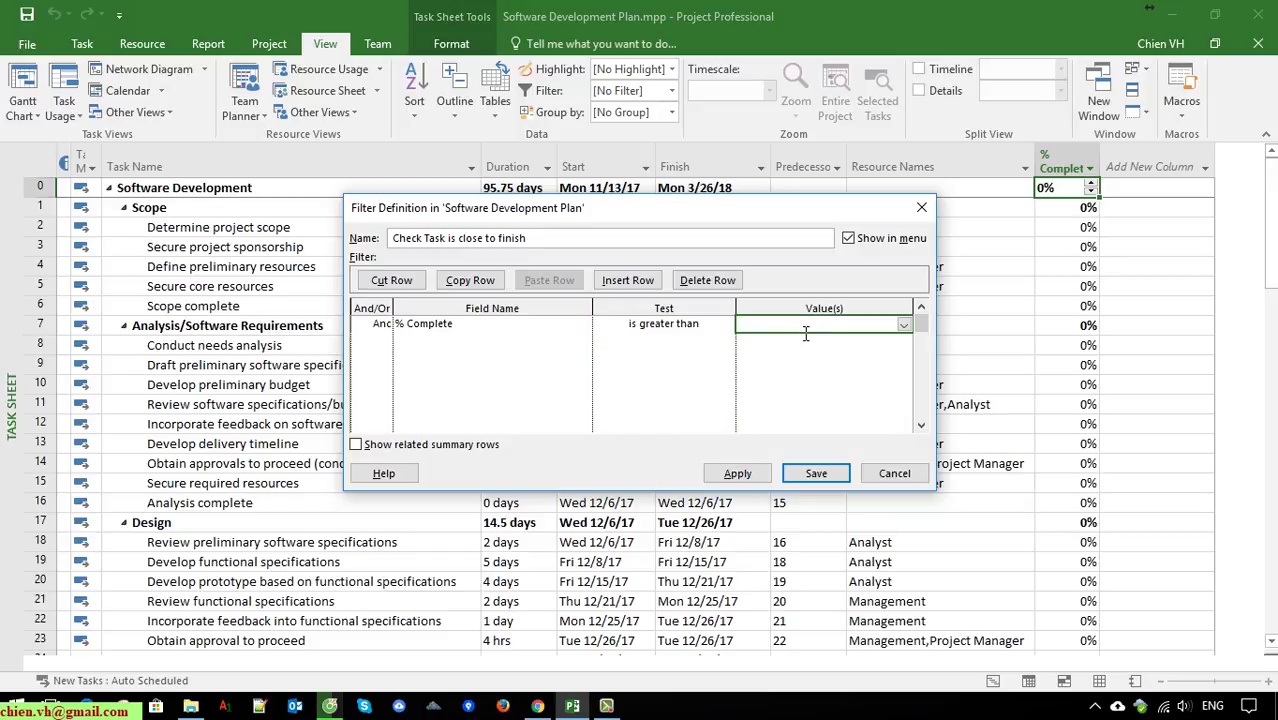
text(50)
click(482, 360)
Add a second filter condition, And, Remaining Duration, is less than, 2, and save the filter.
click(388, 344)
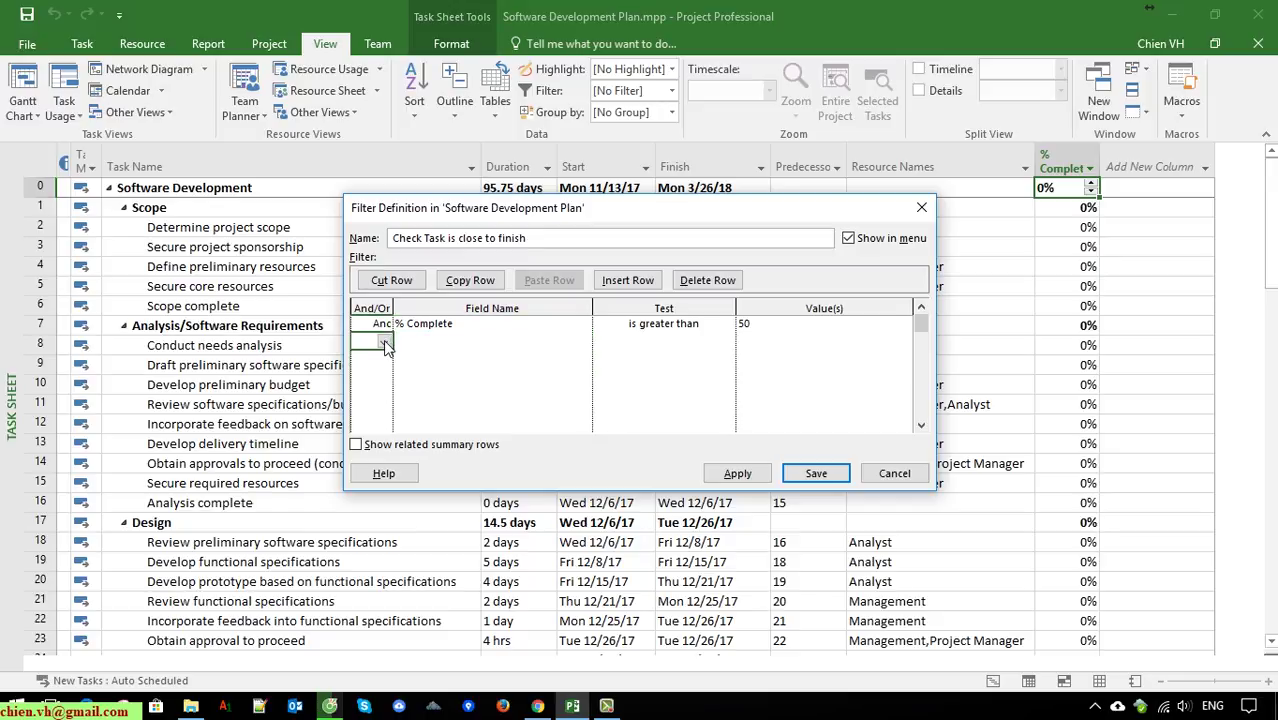
click(384, 342)
click(381, 358)
click(472, 344)
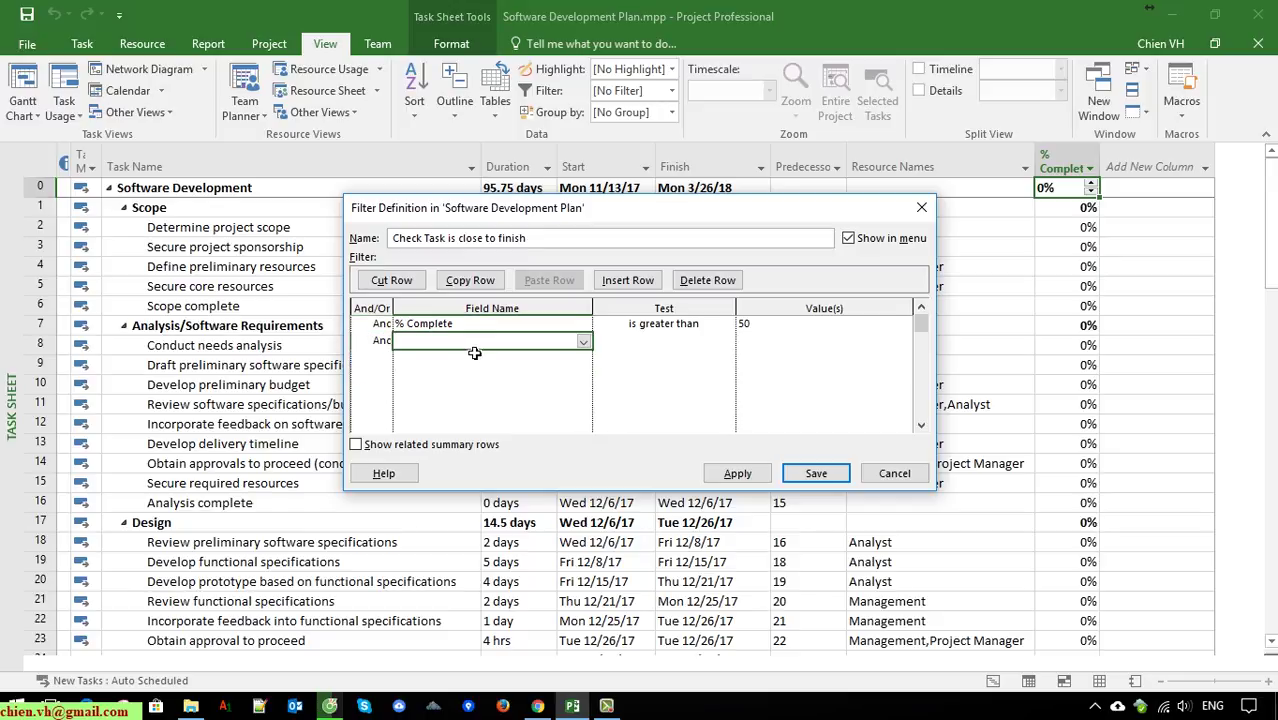
click(583, 341)
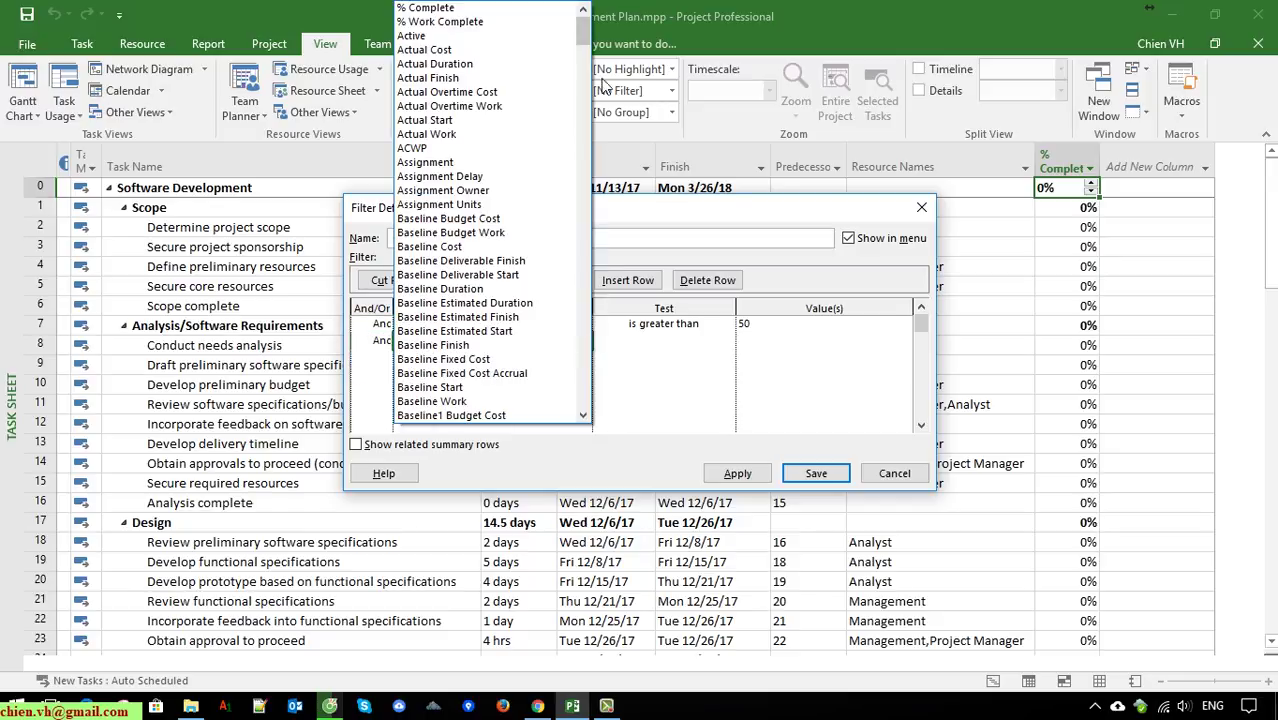
drag(590, 33, 598, 324)
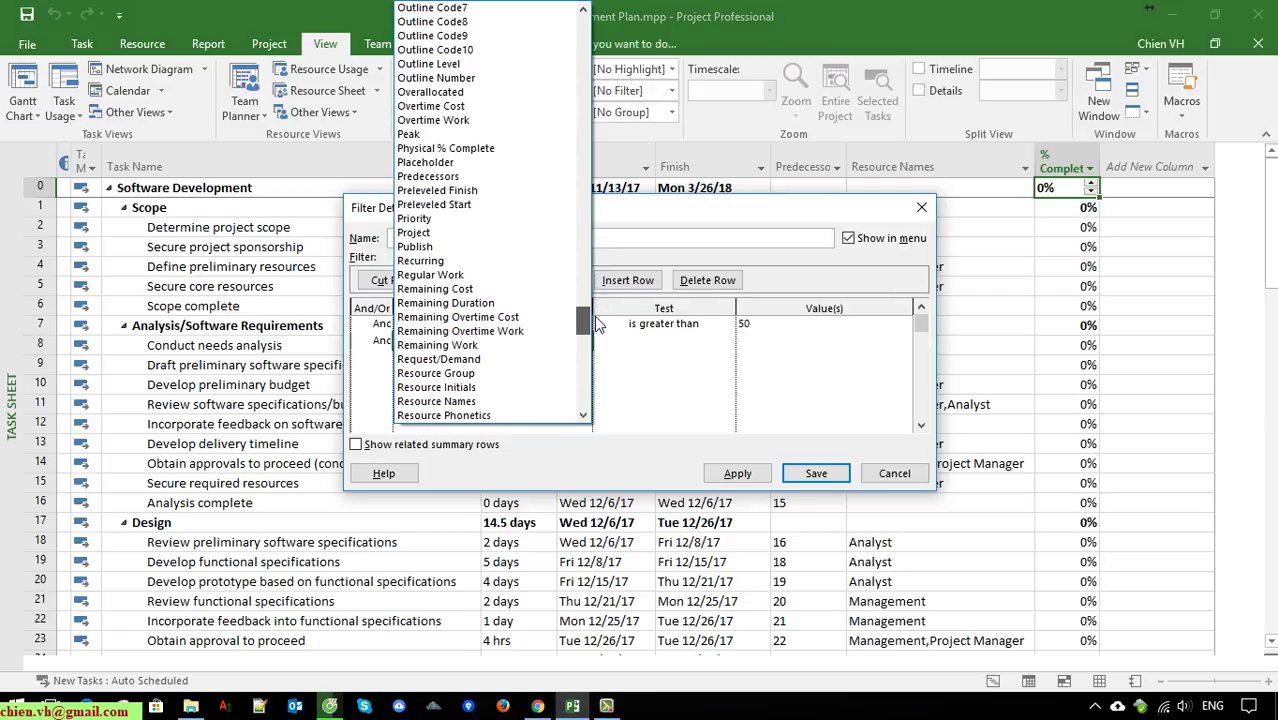
click(478, 304)
click(726, 342)
click(726, 342)
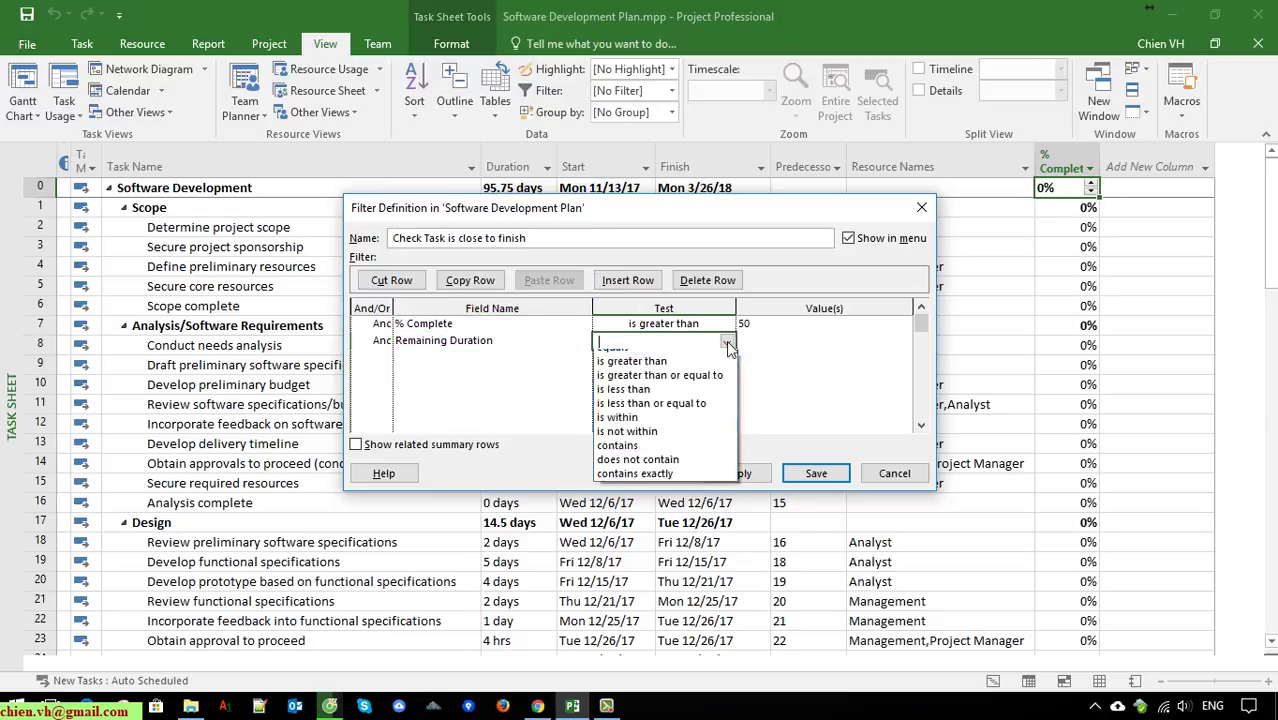
click(630, 398)
click(808, 345)
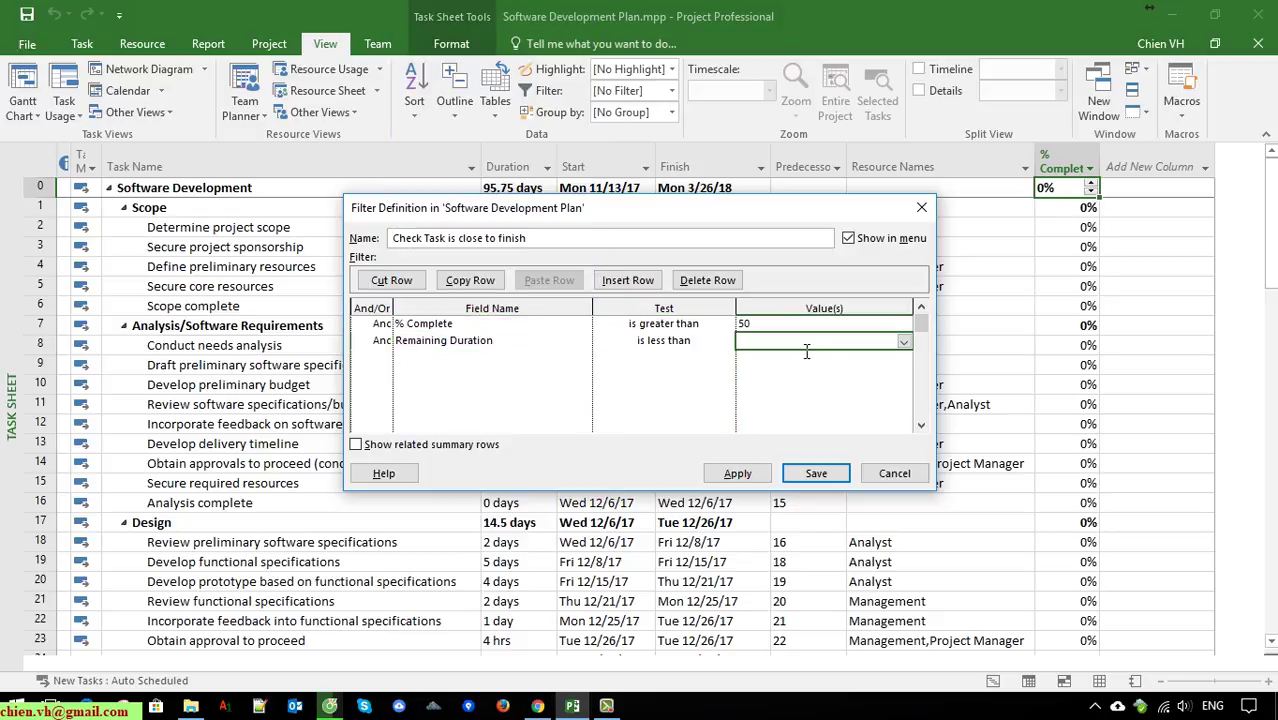
text(2)
click(700, 412)
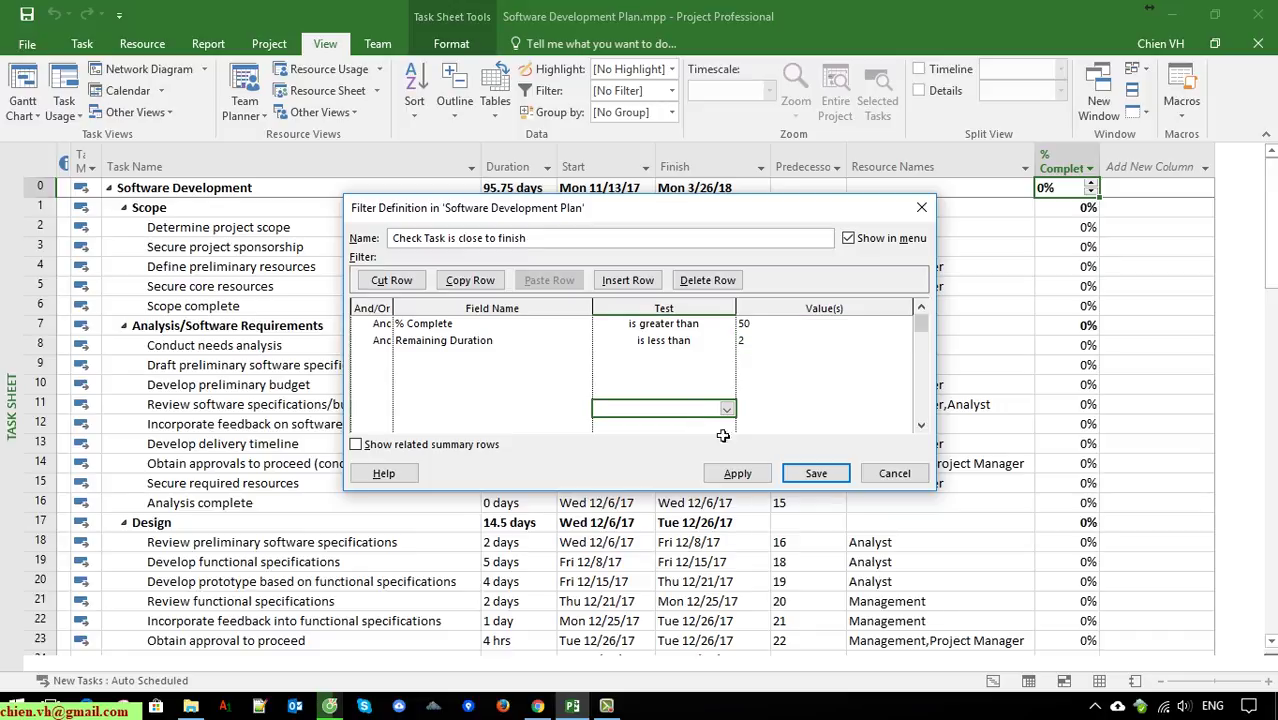
click(832, 479)
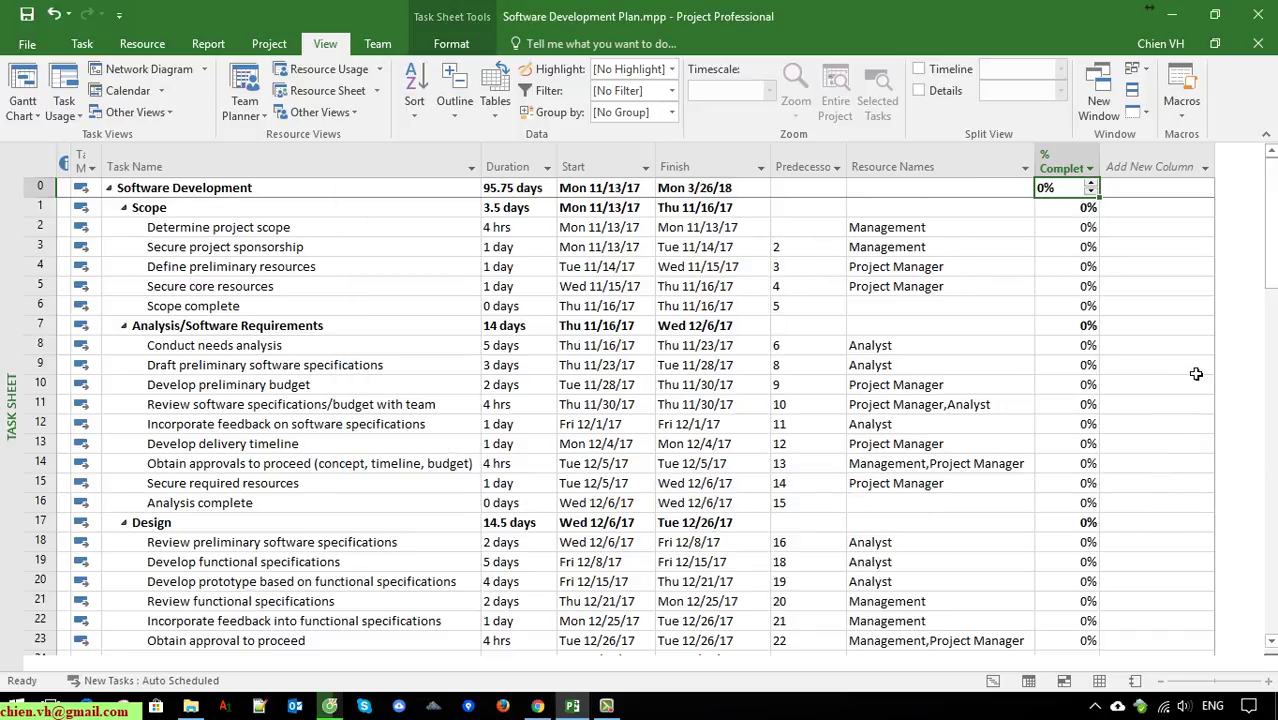
Apply the custom filter "Check Task is close to finish" to the task list.
mouse_move(1270, 190)
mouse_down()
mouse_move(1270, 245)
mouse_move(1270, 165)
mouse_up()
click(672, 90)
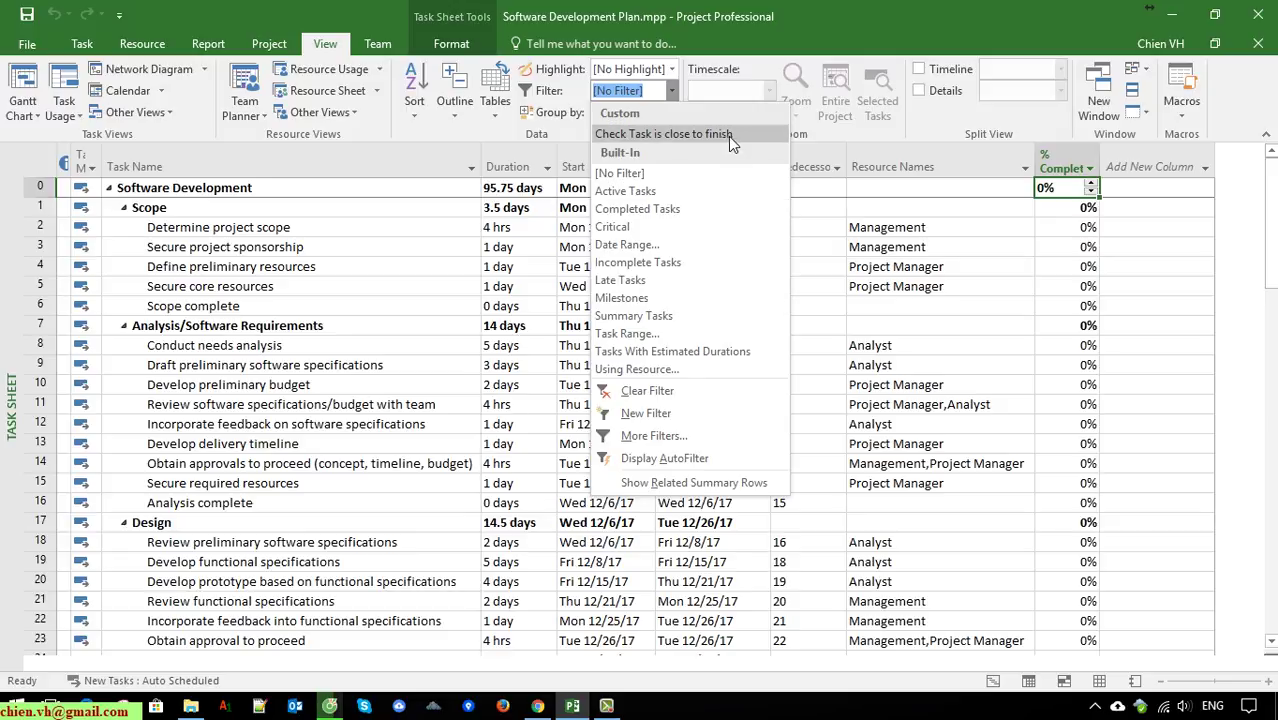
click(700, 134)
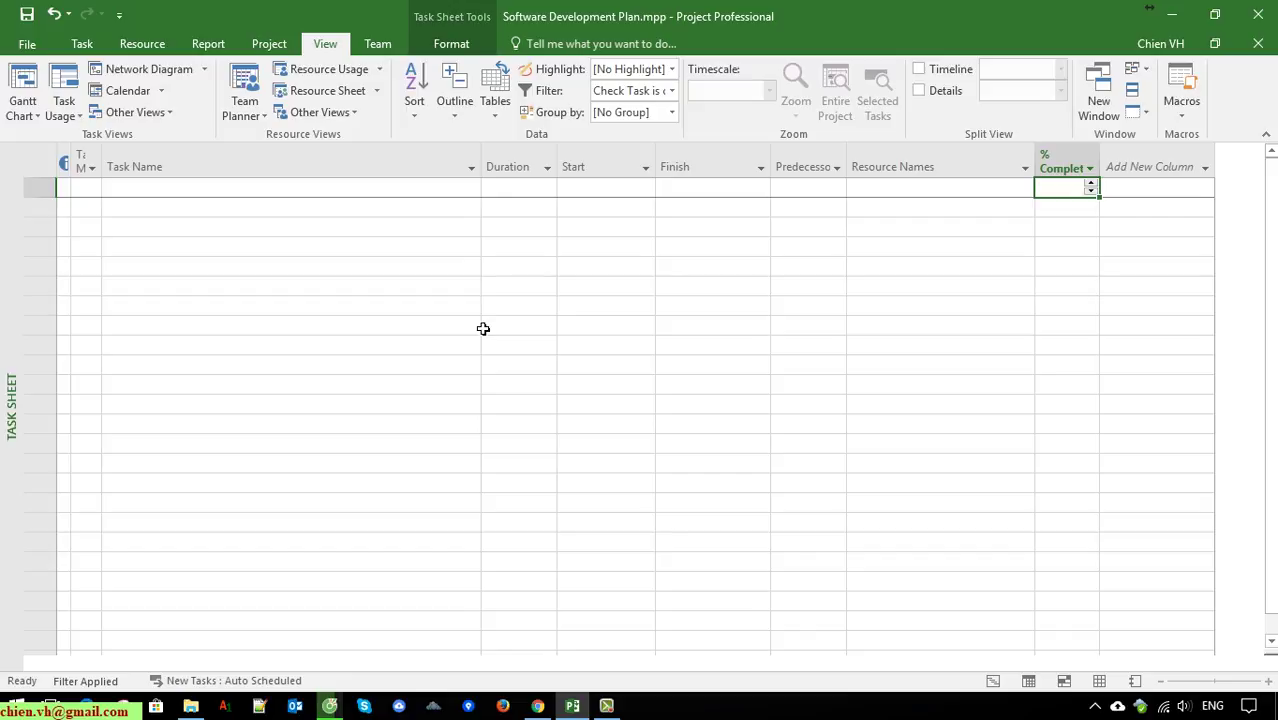
Remove the custom filter by setting the task list back to [No Filter].
click(670, 69)
click(668, 67)
click(672, 91)
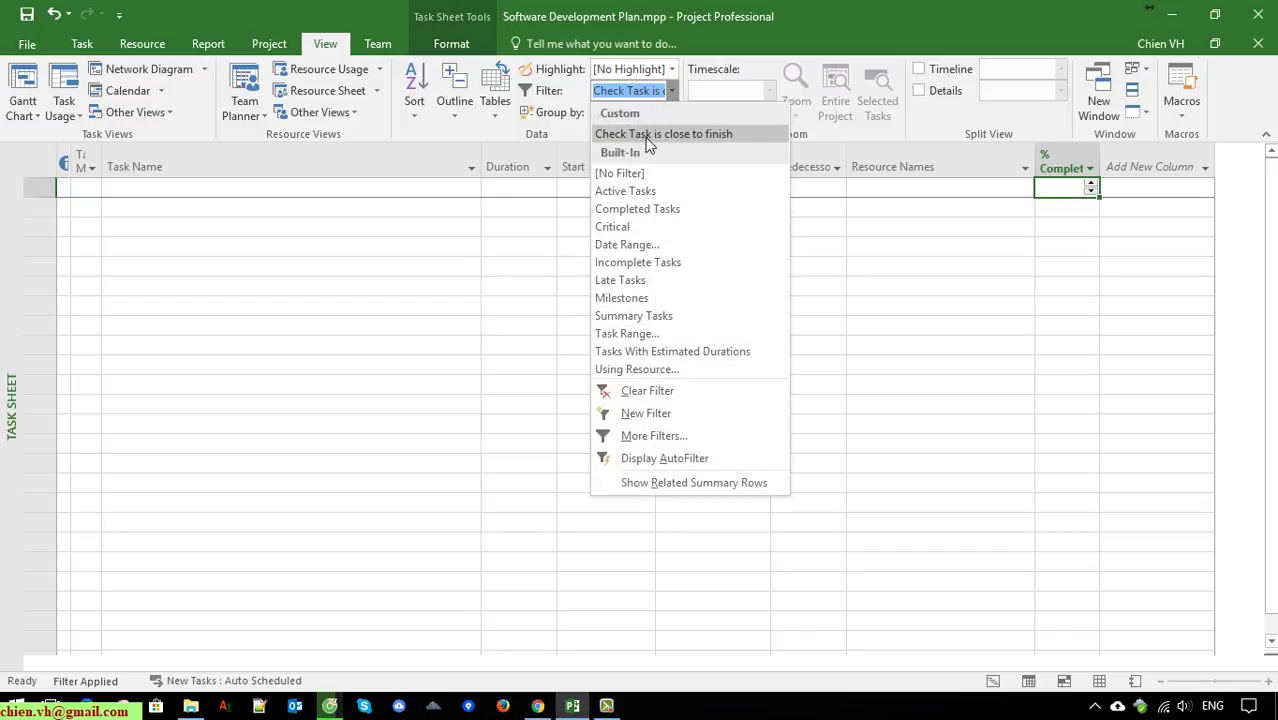
click(622, 174)
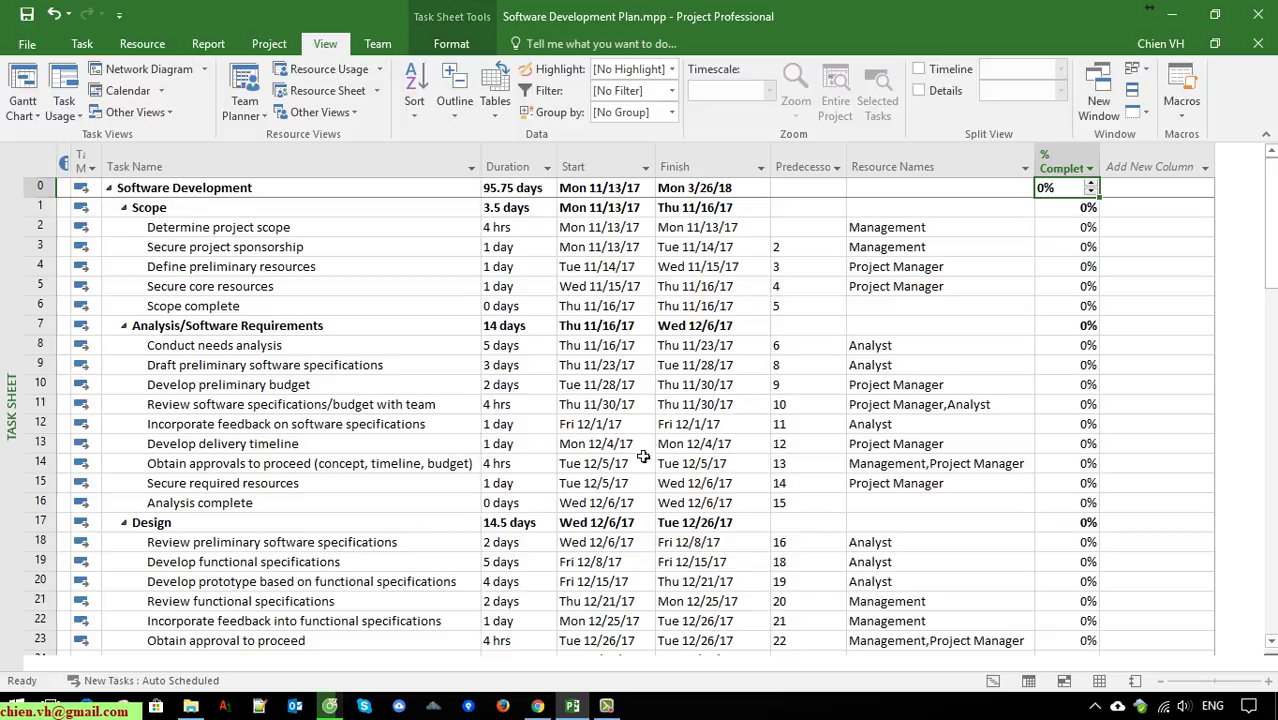
Set the % Complete of the task "Determine project scope" to 60%.
click(46, 229)
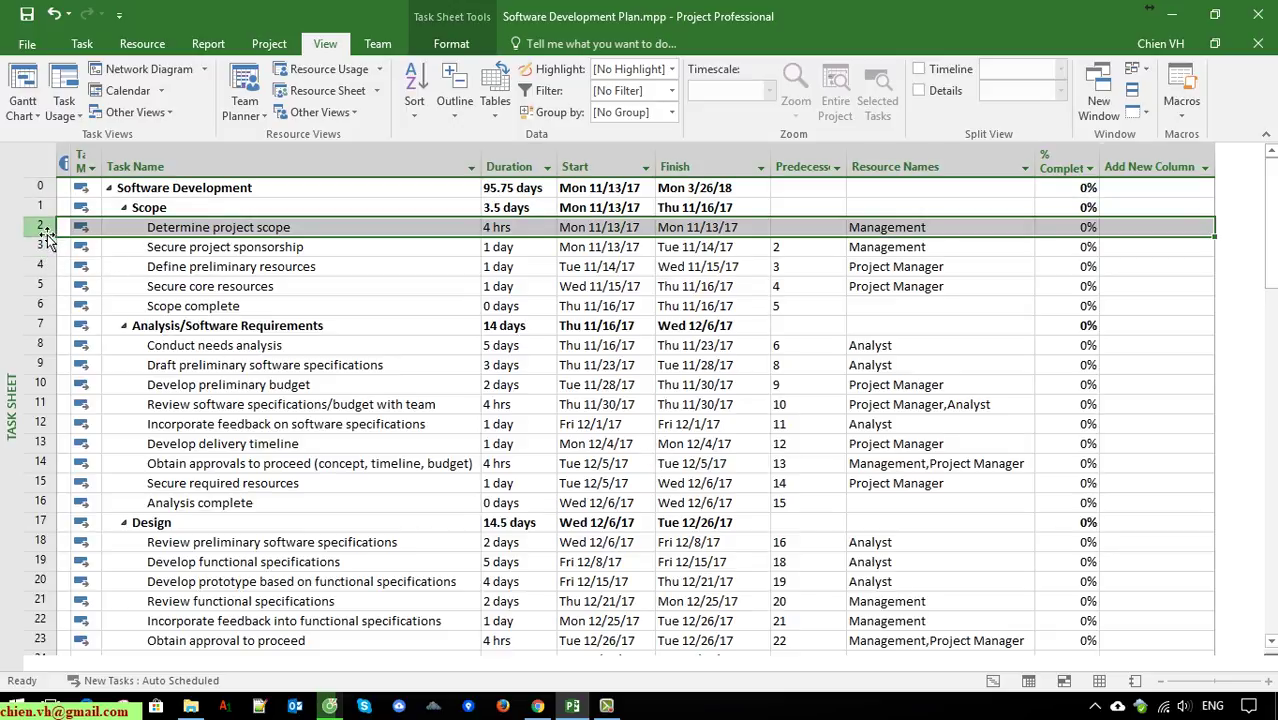
click(385, 378)
click(48, 229)
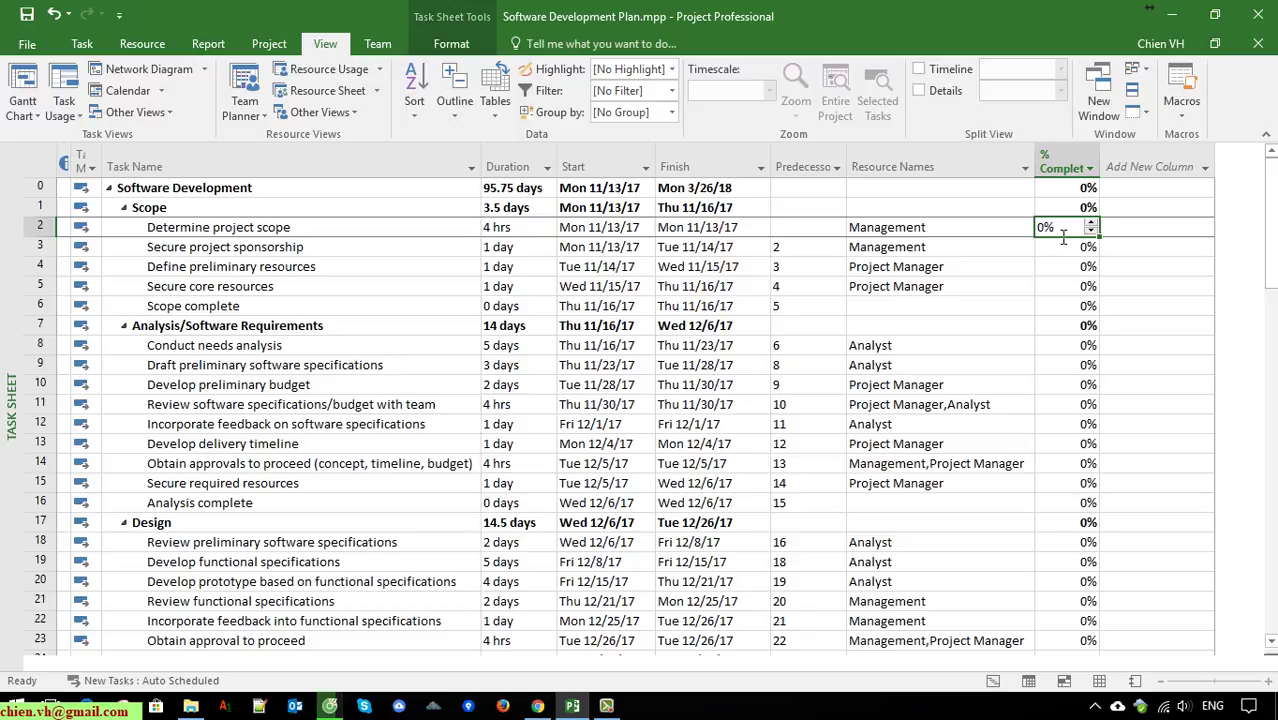
text(6)
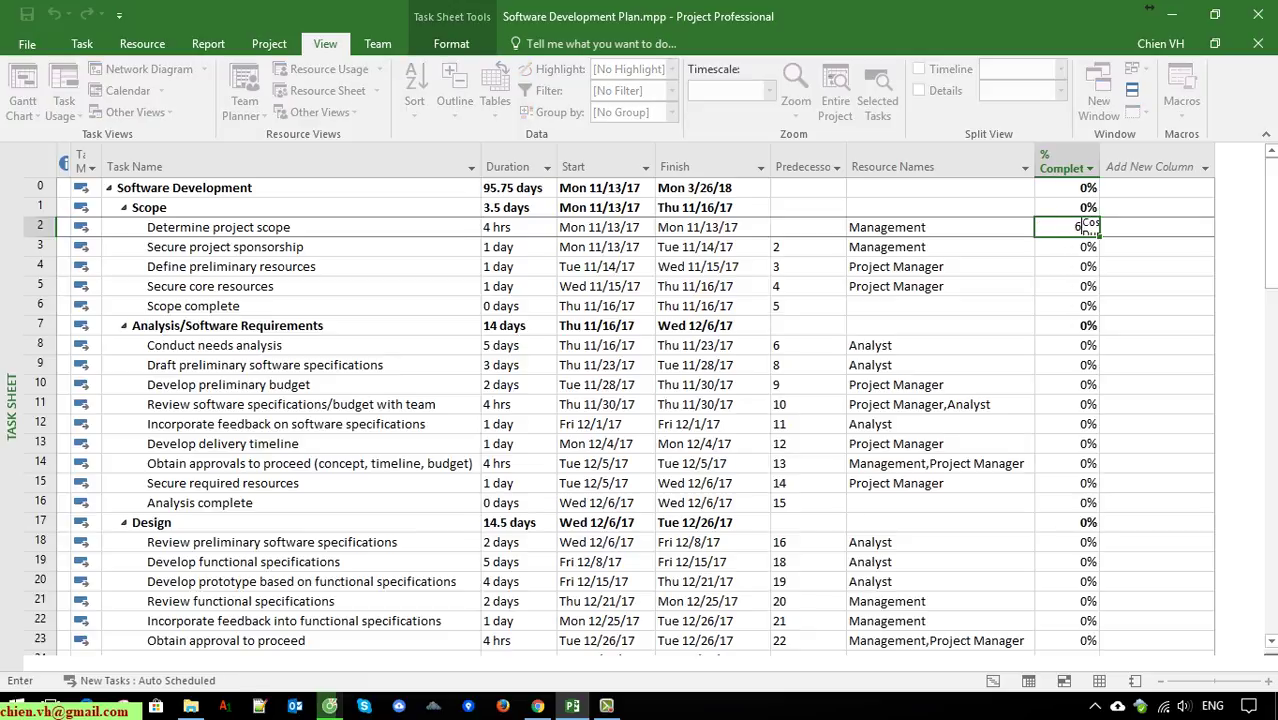
key(Return)
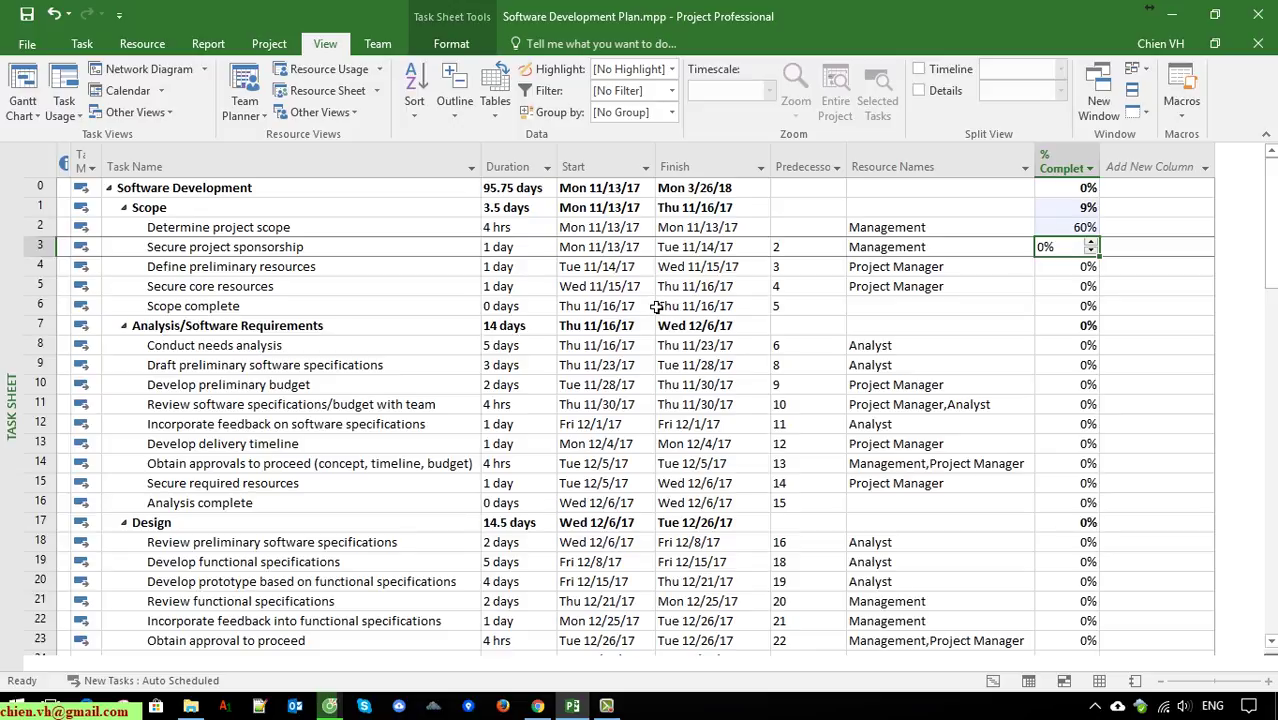
Save the project and filter the task list with "Check Task is close to finish".
click(27, 14)
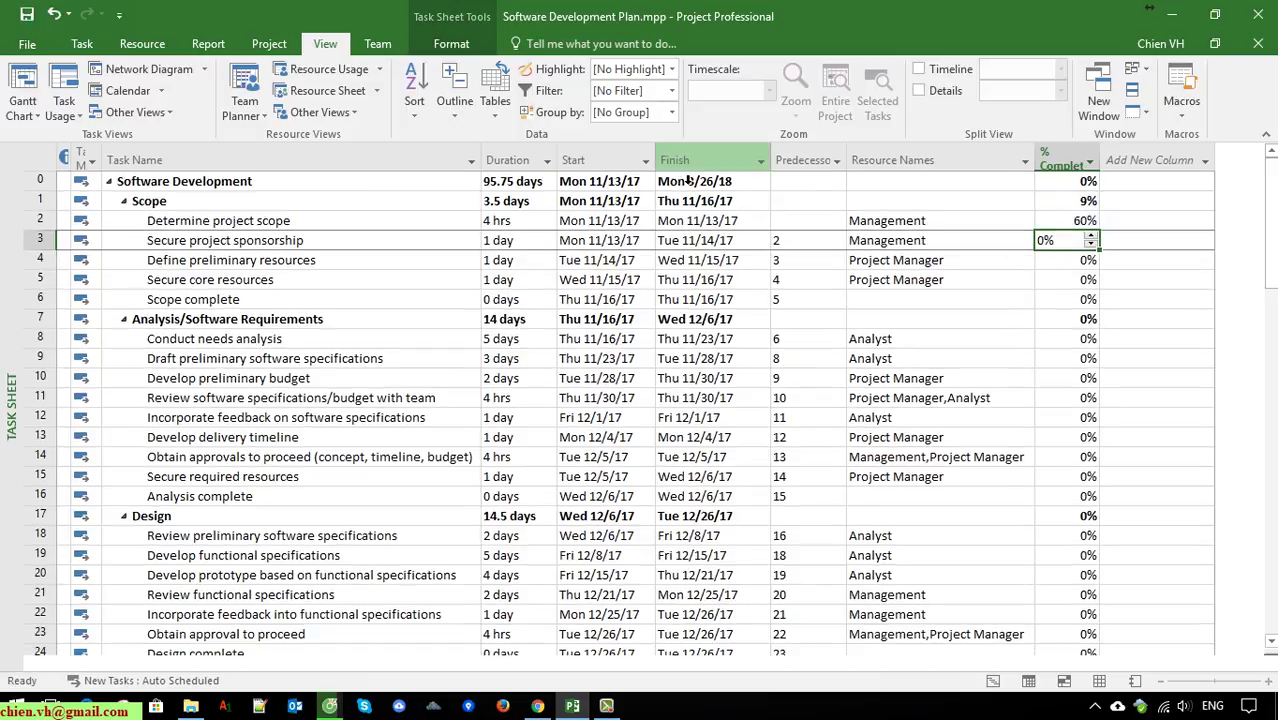
click(671, 88)
click(646, 133)
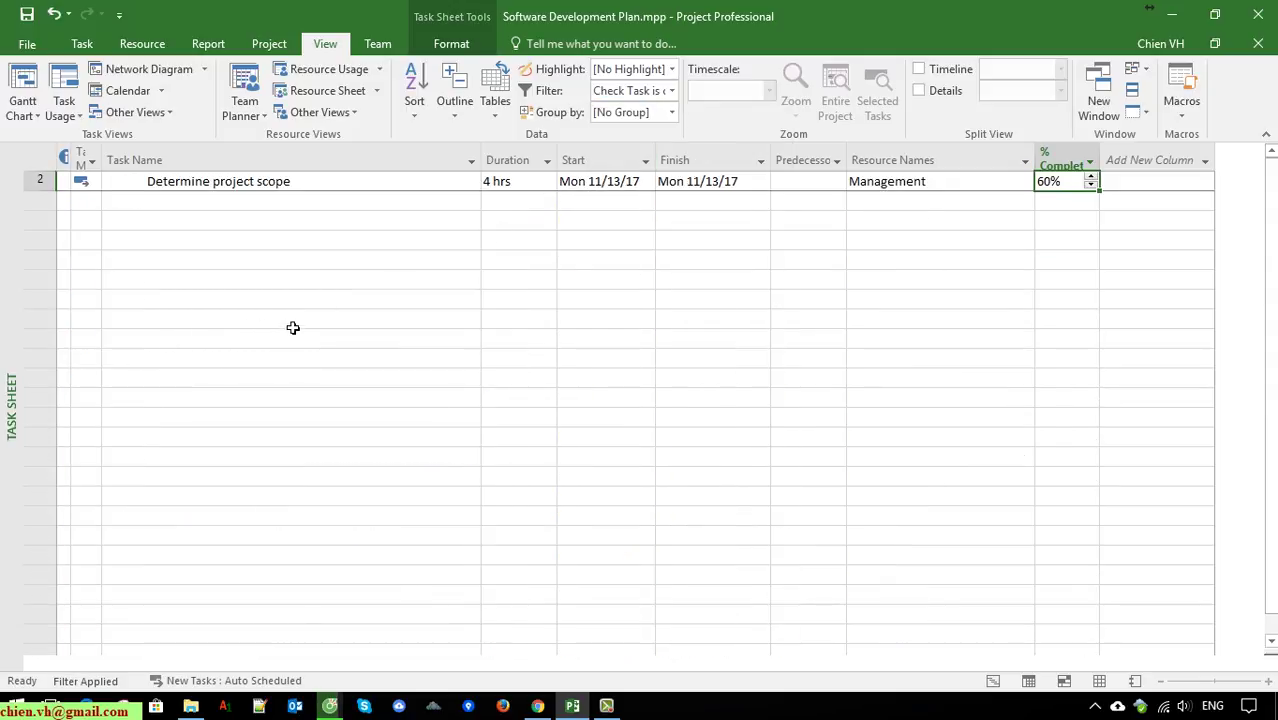
Remove the custom filter from the task list by returning it to [No Filter].
click(296, 339)
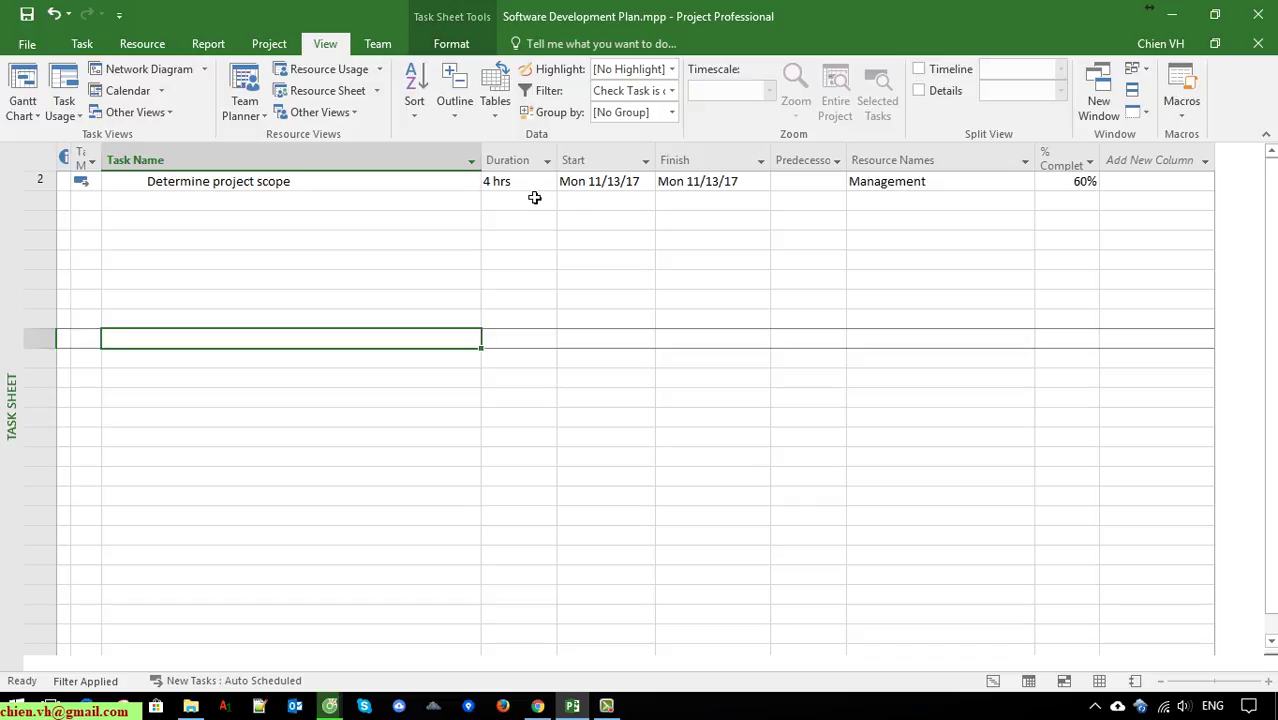
click(40, 181)
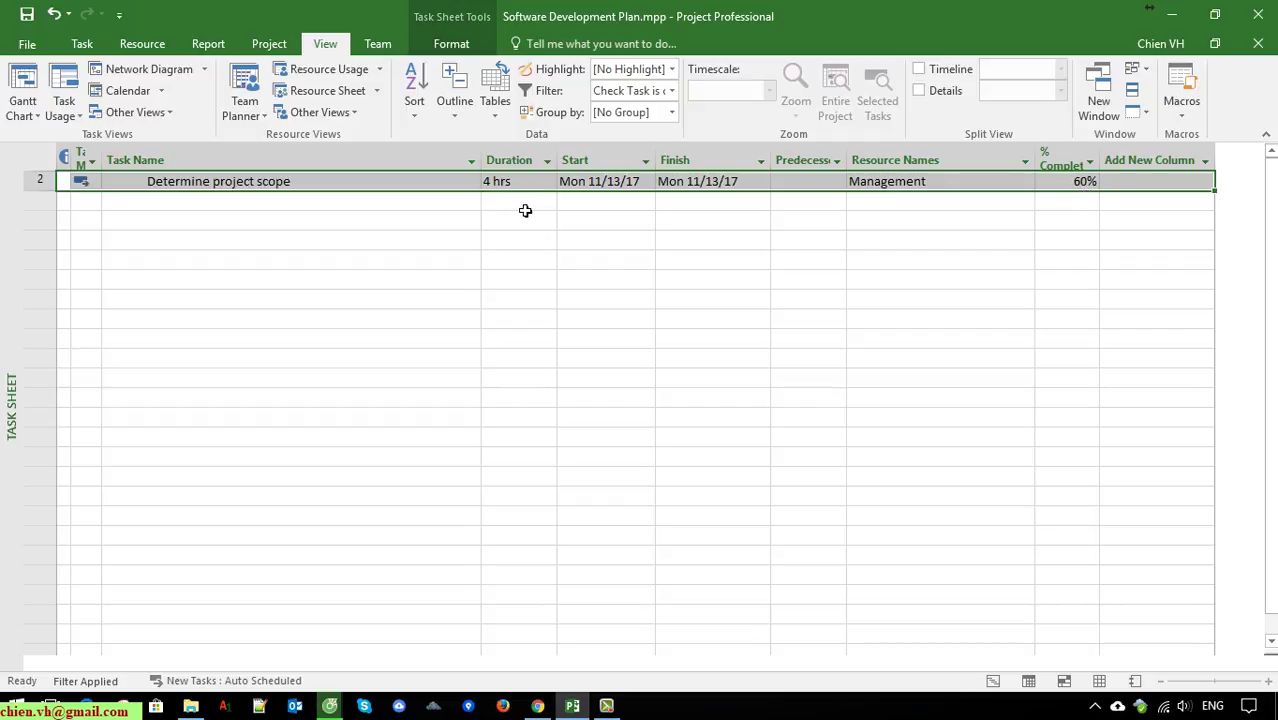
click(672, 91)
click(621, 174)
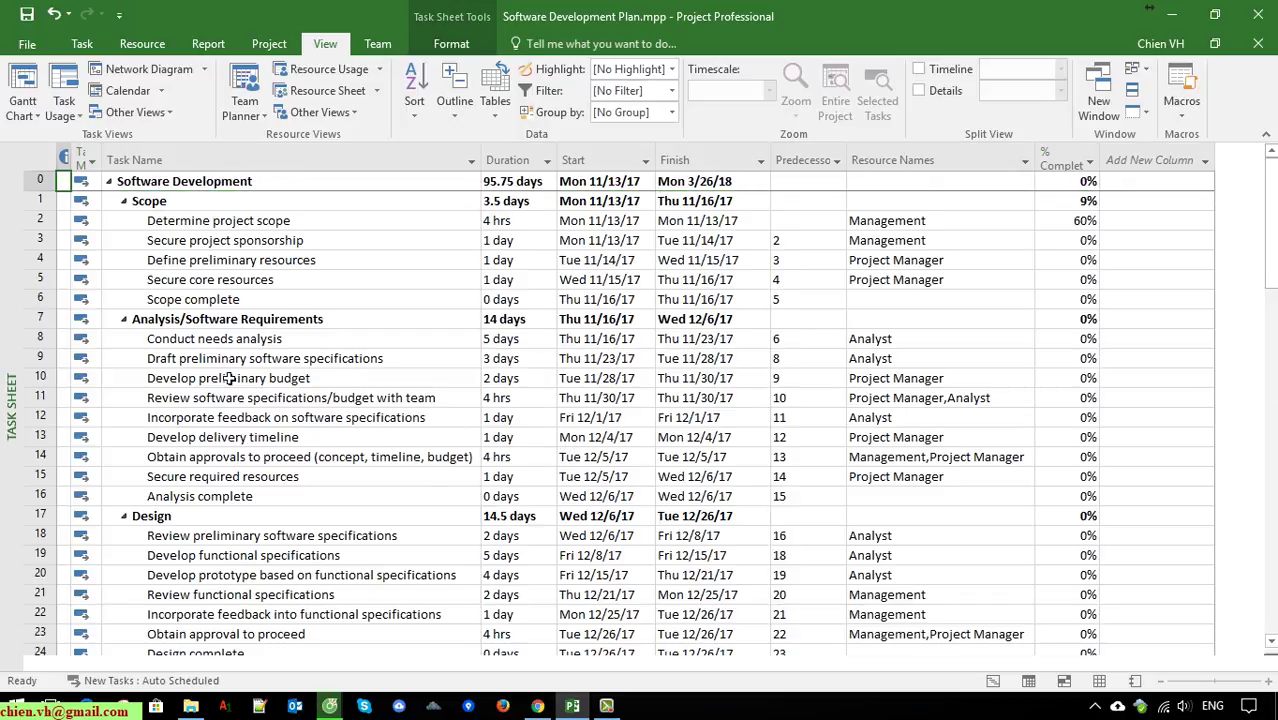
Set the % Complete of the task "Conduct needs analysis" to 20%.
click(40, 338)
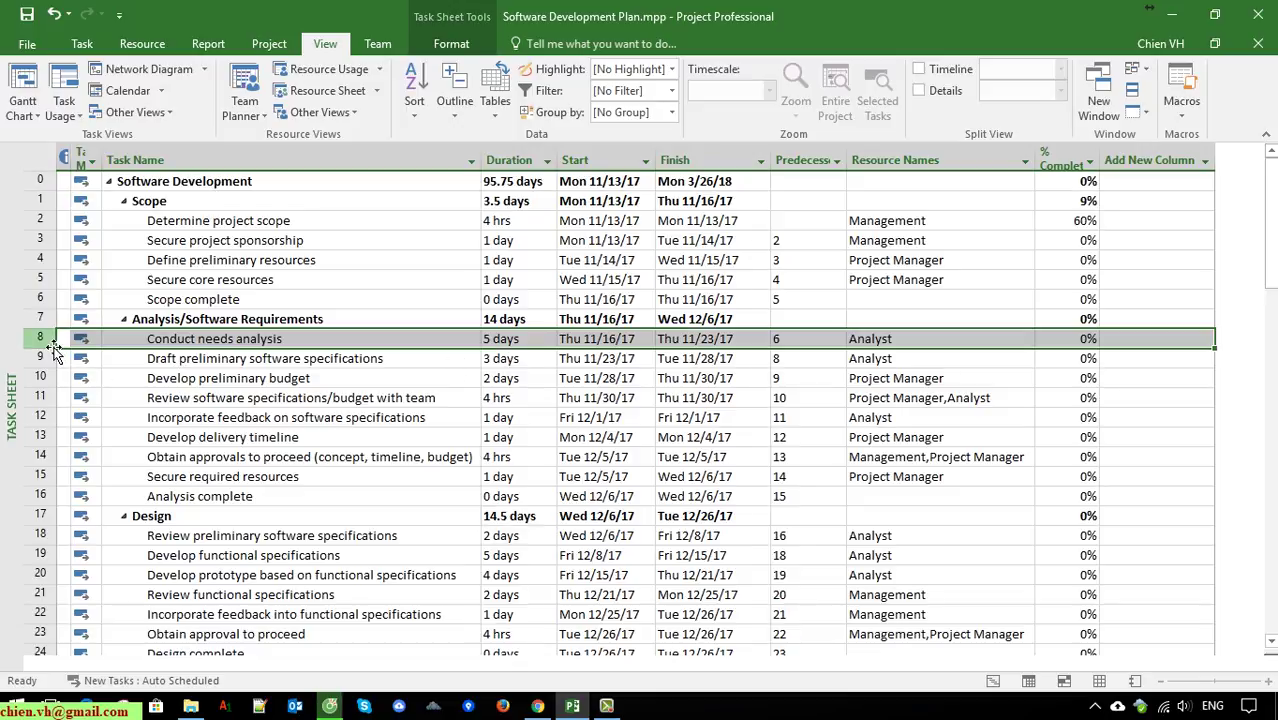
click(418, 362)
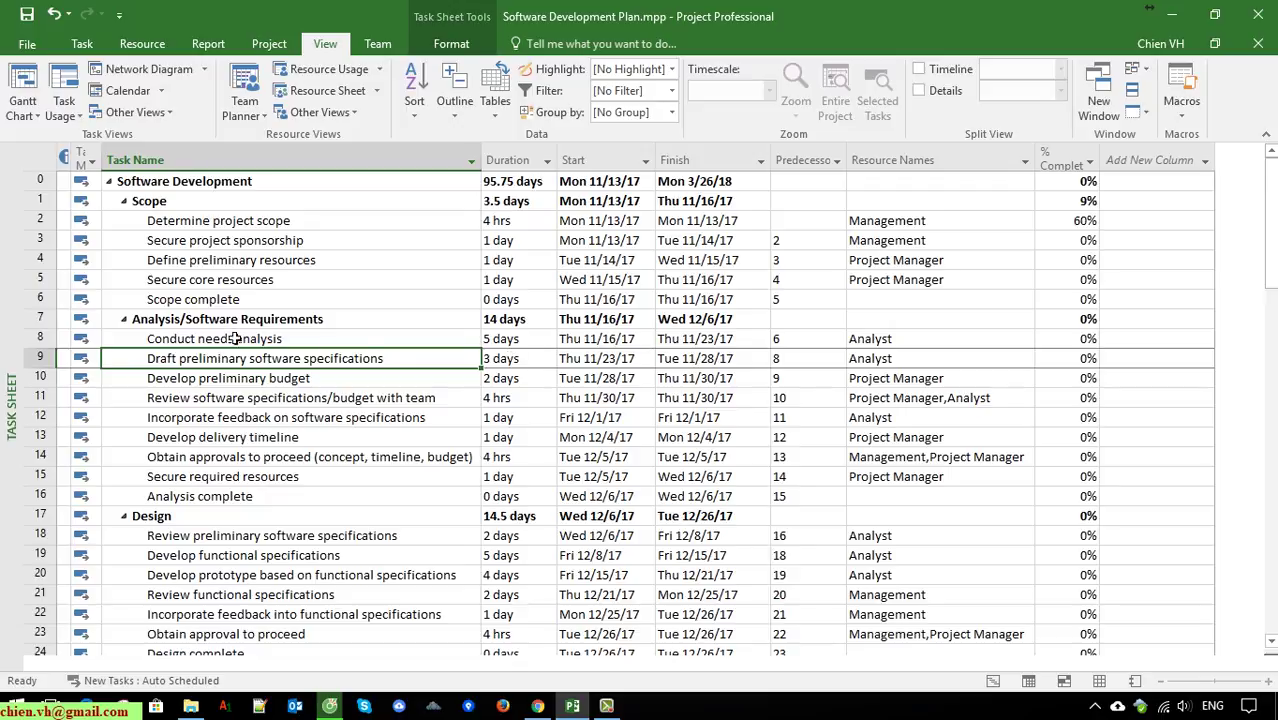
click(40, 338)
click(1088, 340)
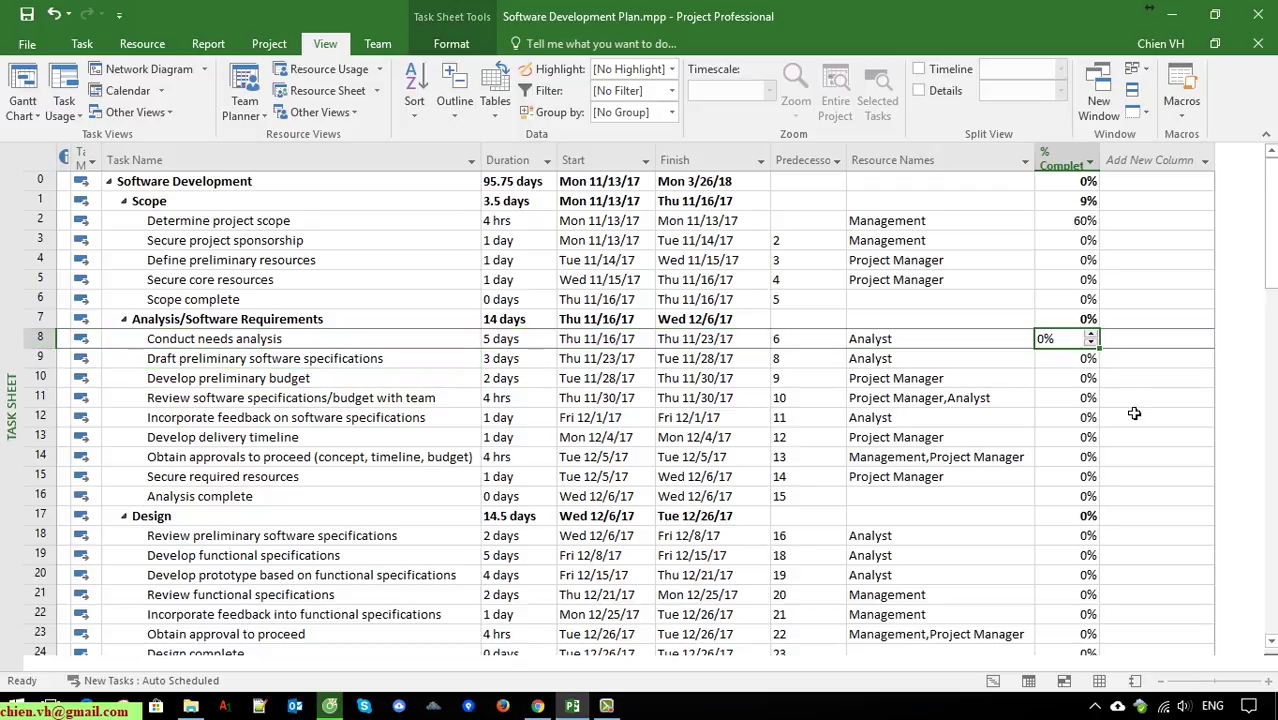
text(20)
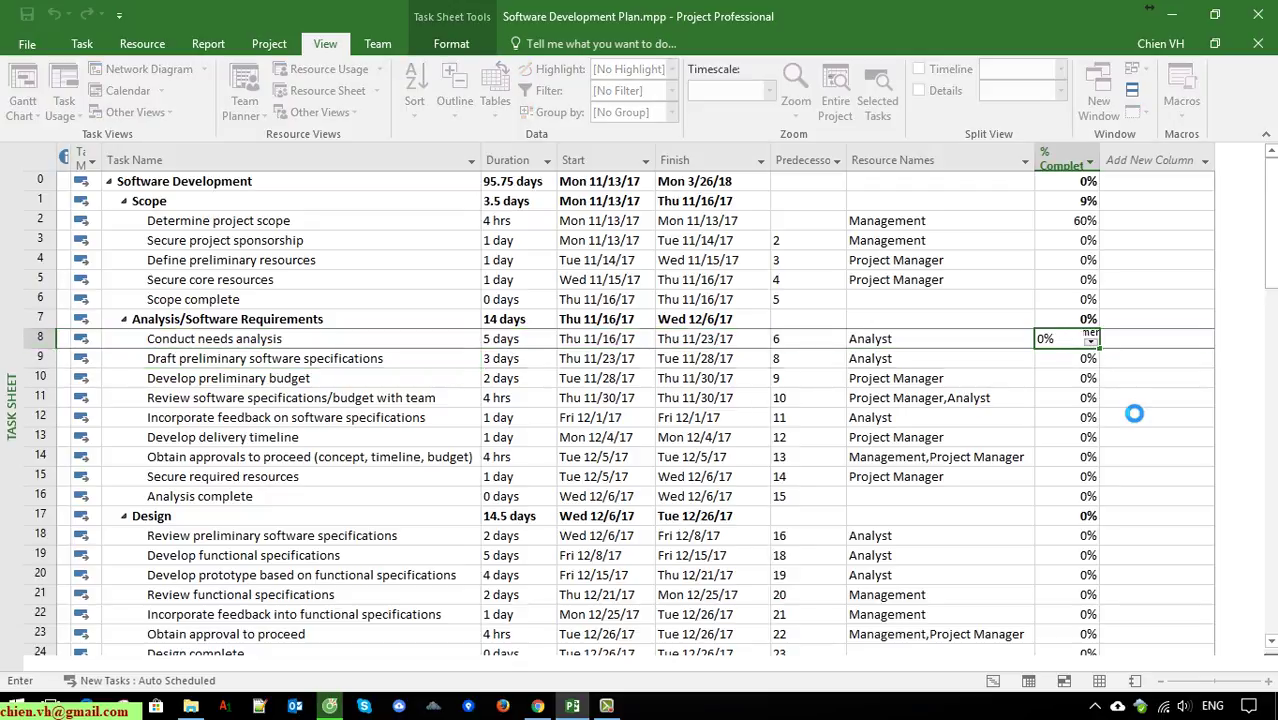
key(Return)
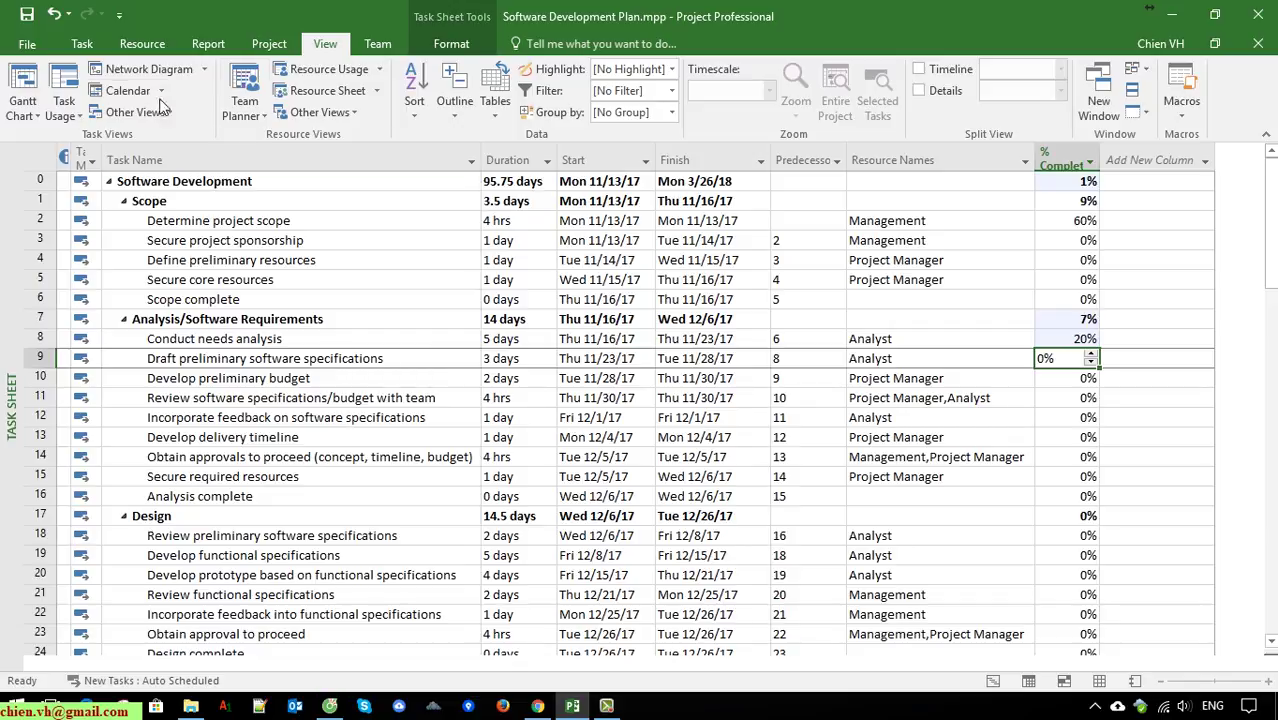
Filter the task list with "Check Task is close to finish" to test the filter and return it to [No Filter].
click(671, 91)
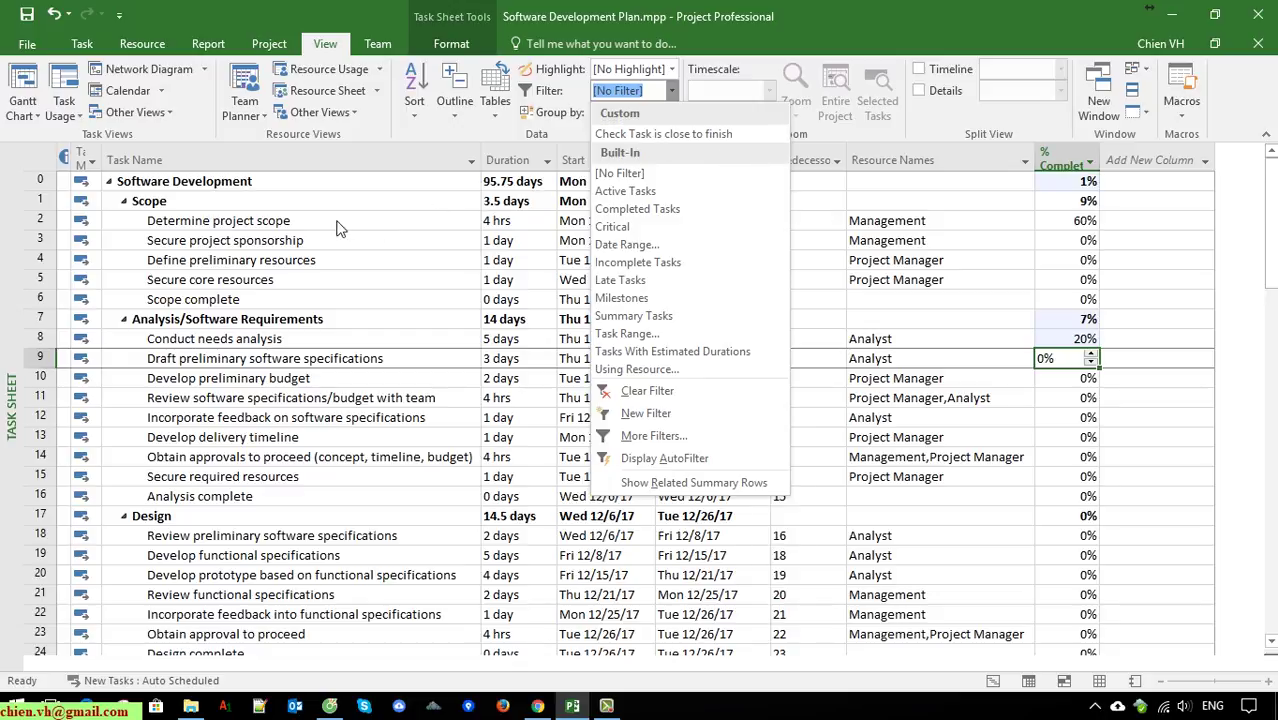
click(783, 110)
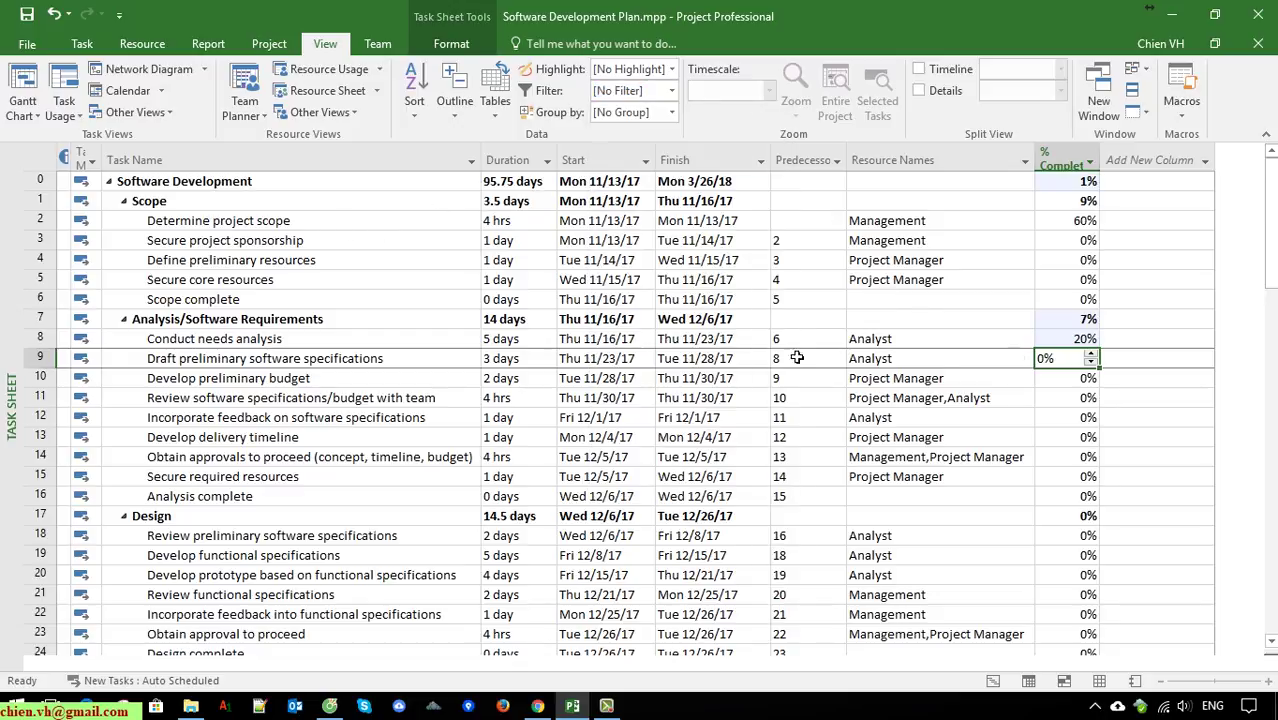
click(58, 345)
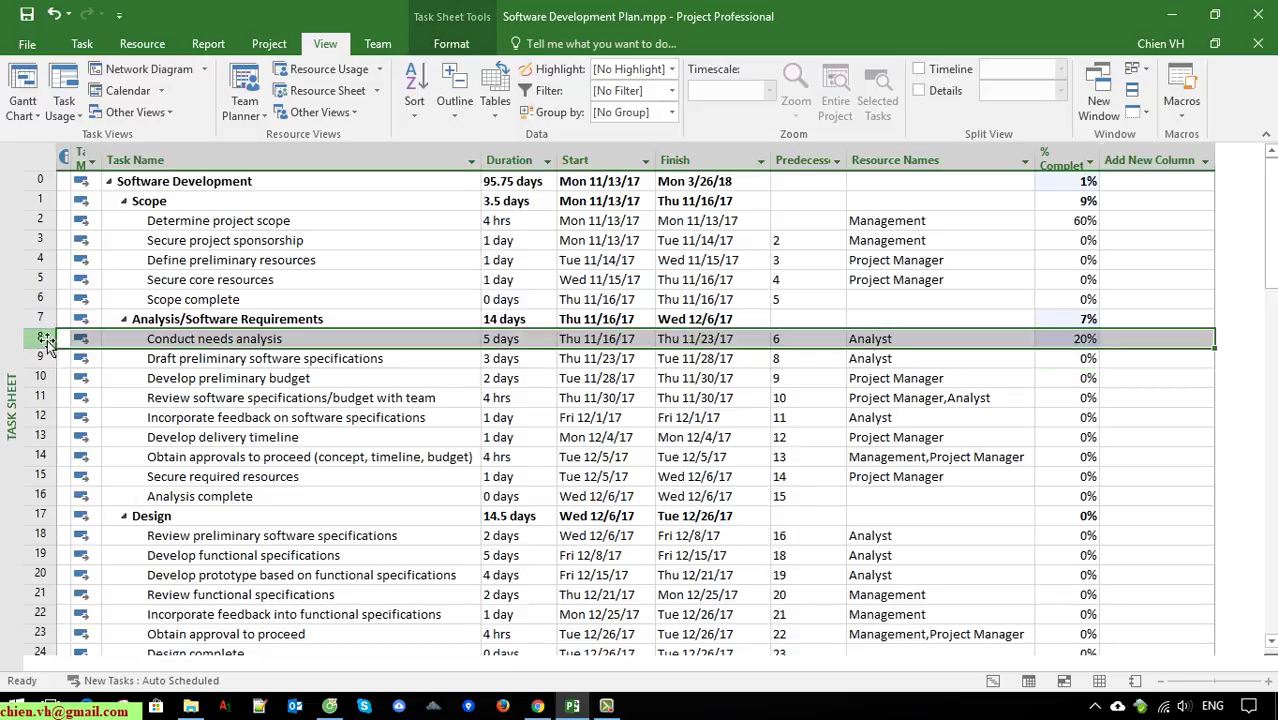
click(670, 91)
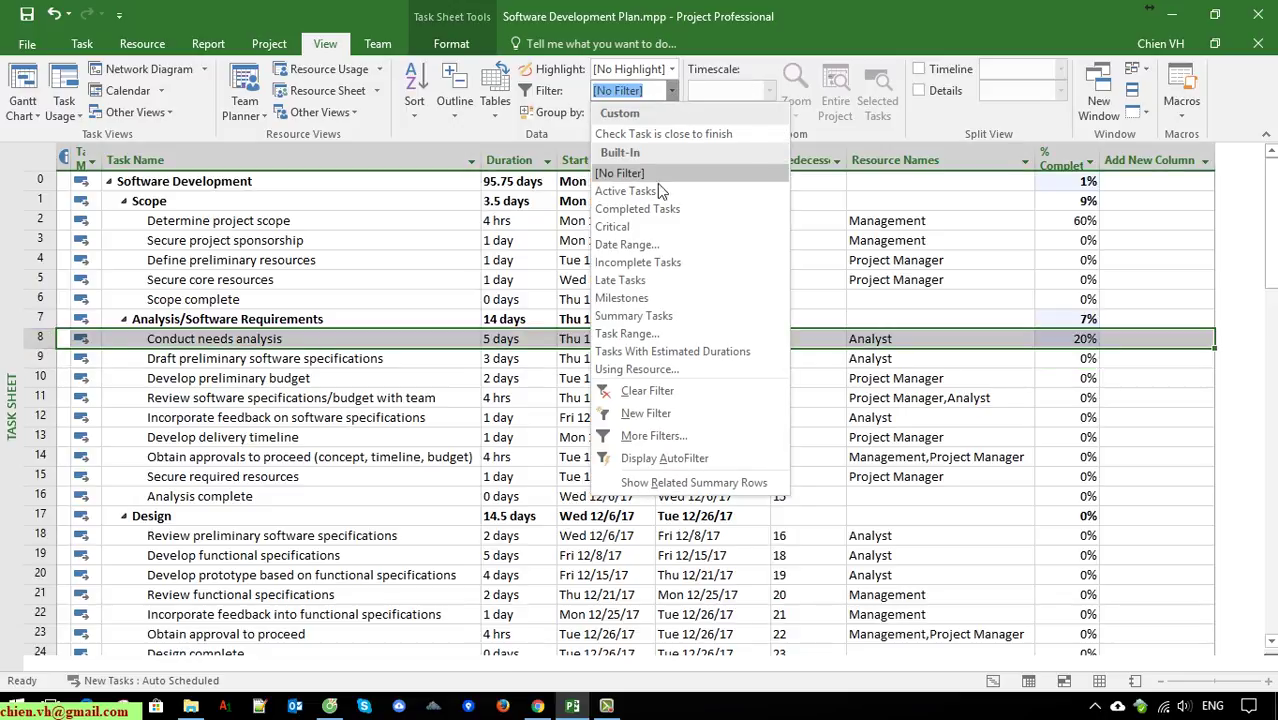
click(642, 129)
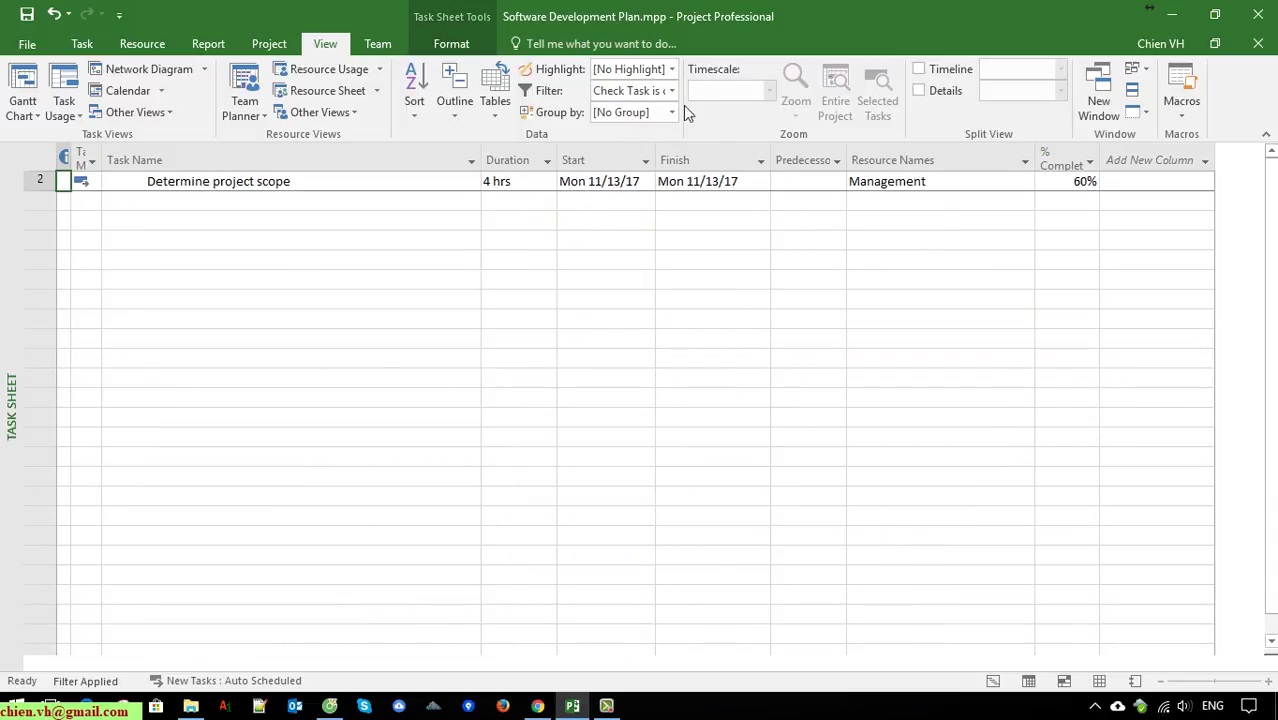
click(671, 91)
click(638, 174)
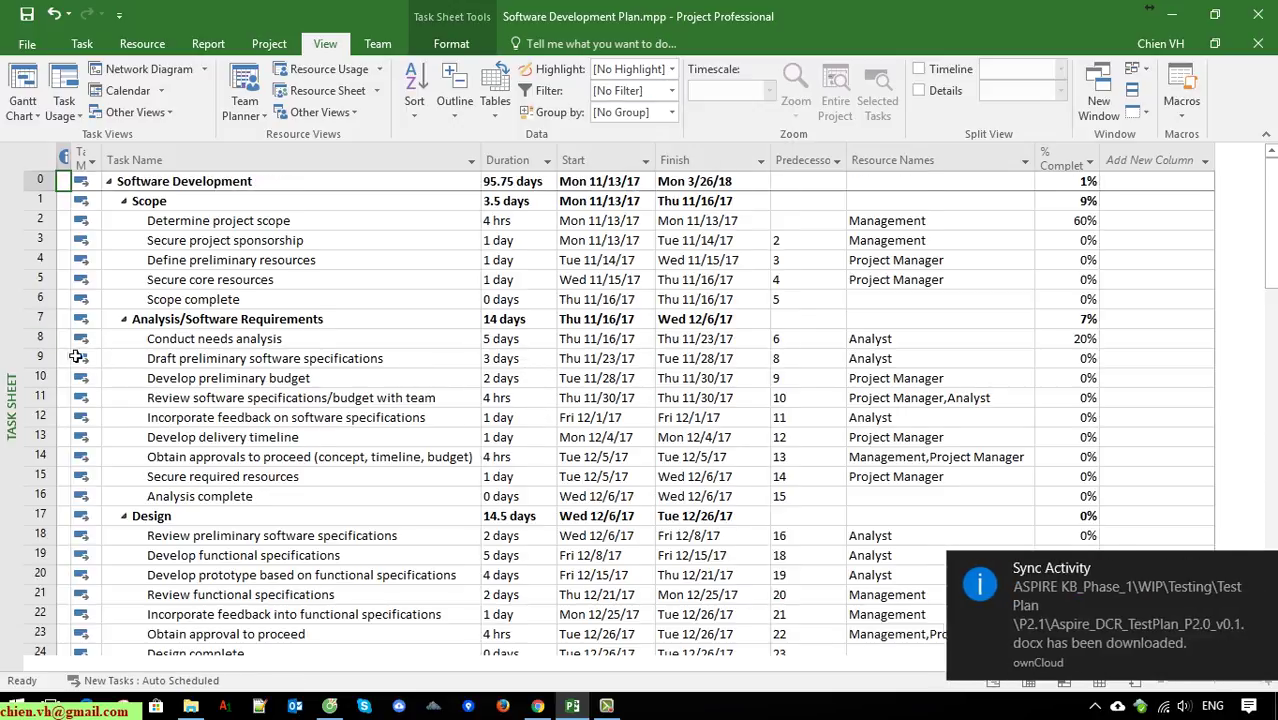
Dismiss the file sync notification and quit ownCloud.
click(1256, 574)
right_click(1143, 710)
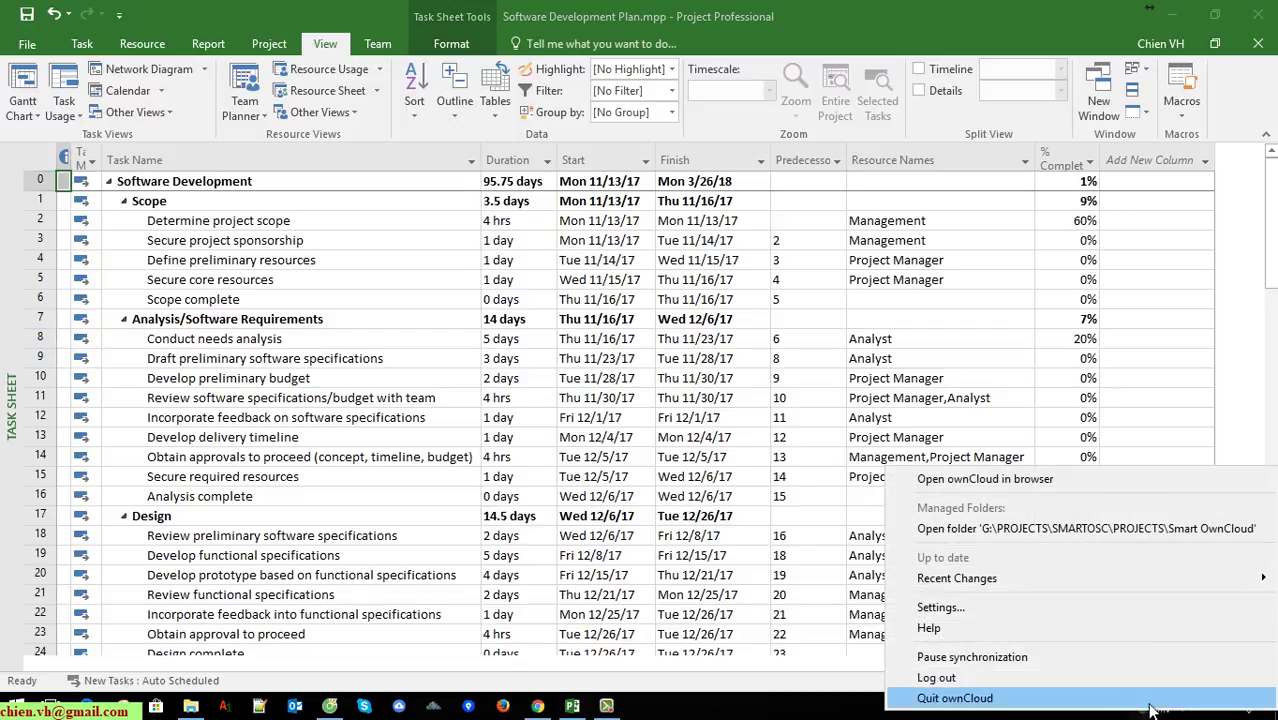
key(Escape)
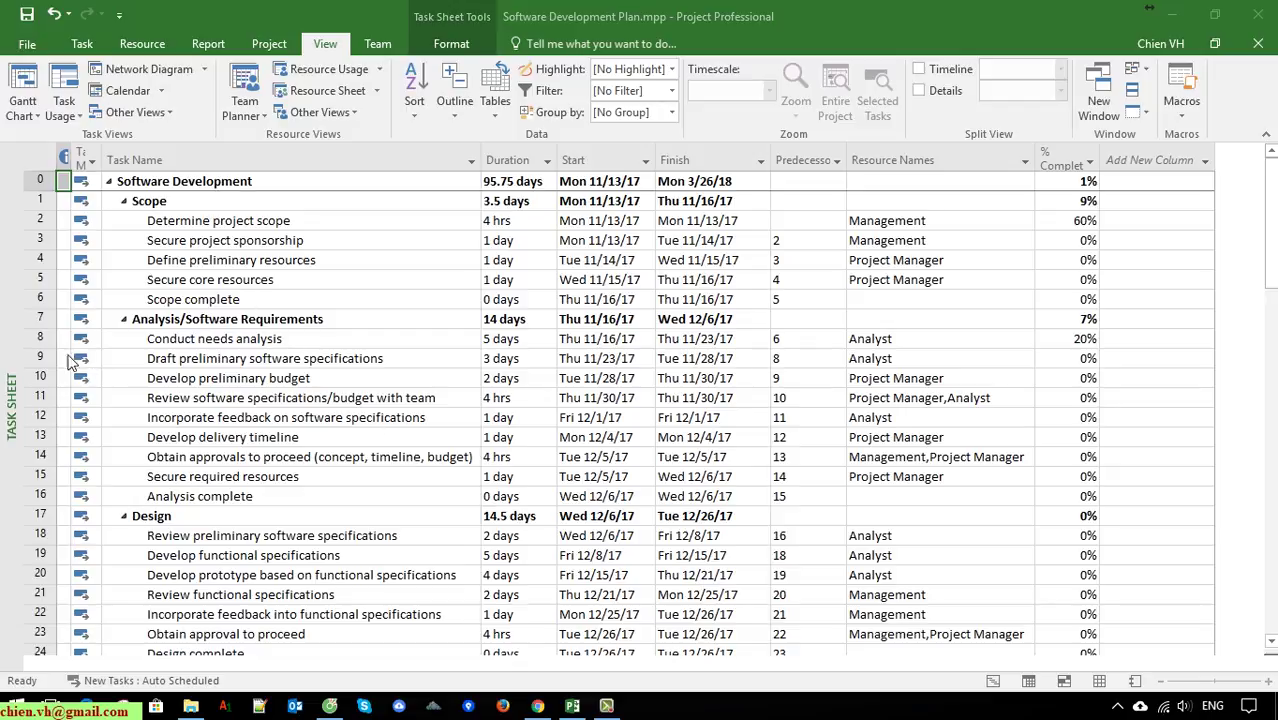
Set the % Complete of the task "Conduct needs analysis" to 61%.
click(38, 345)
click(505, 340)
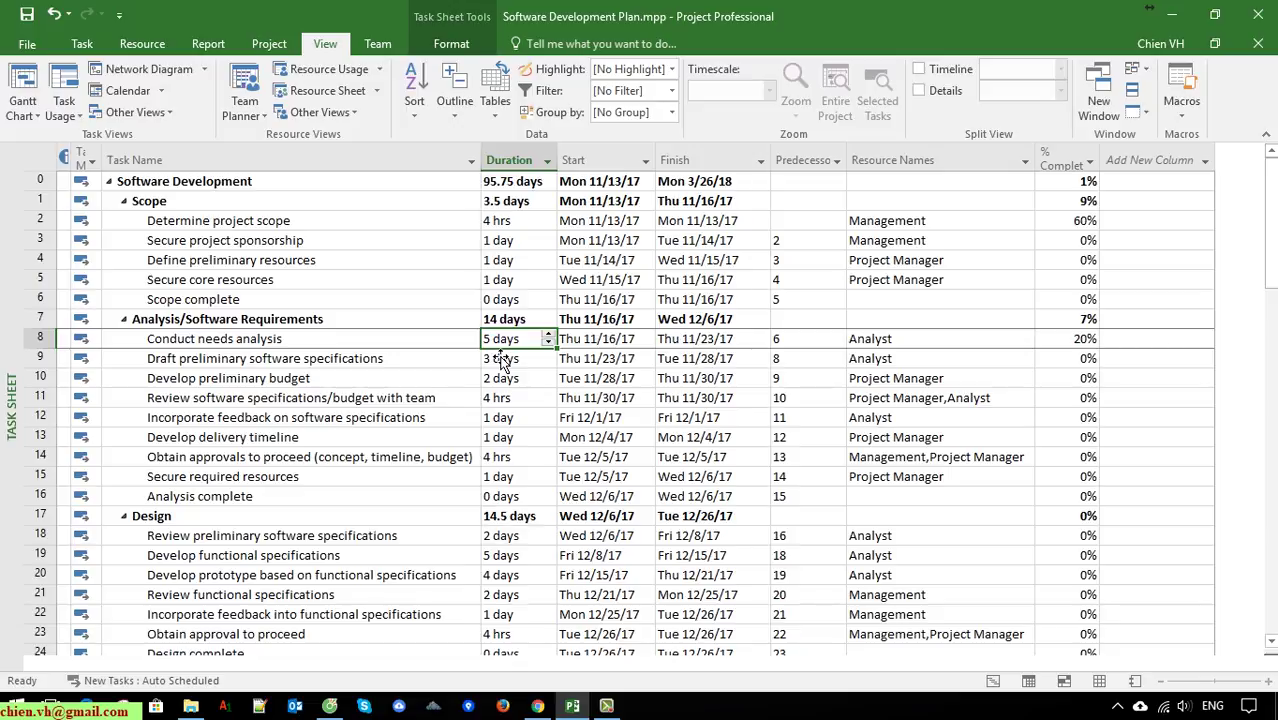
click(48, 342)
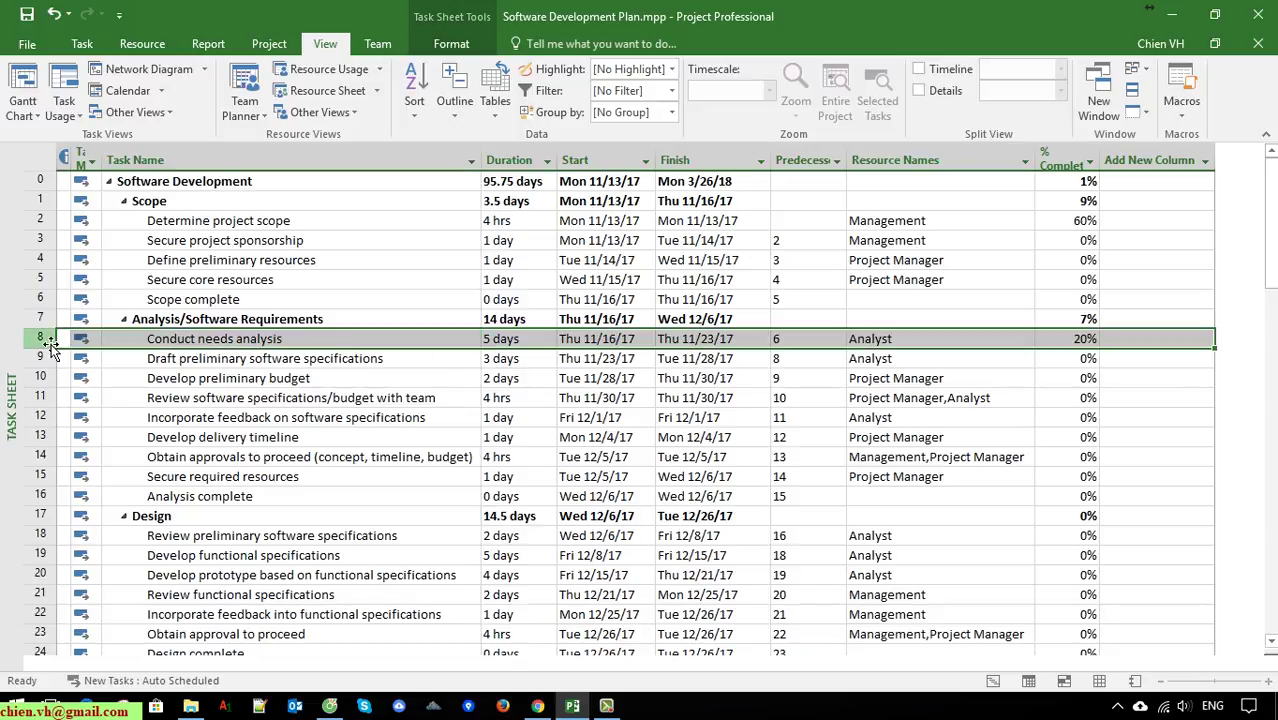
click(225, 360)
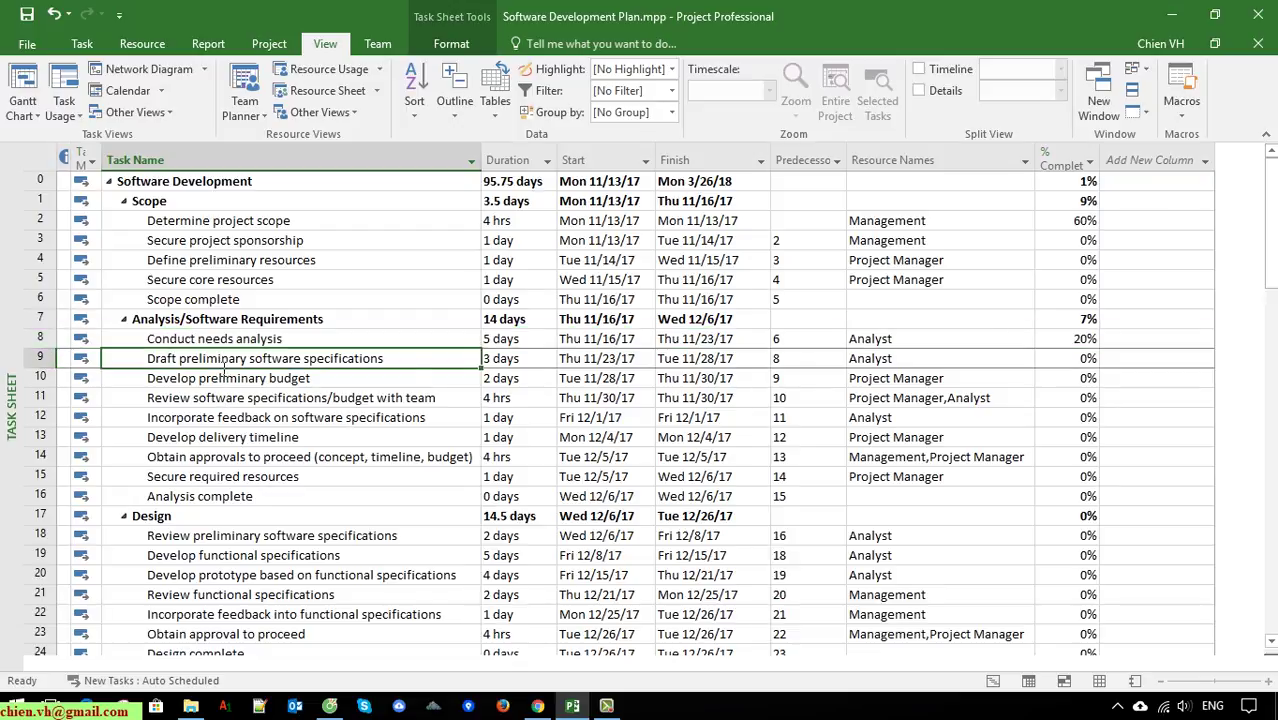
click(523, 341)
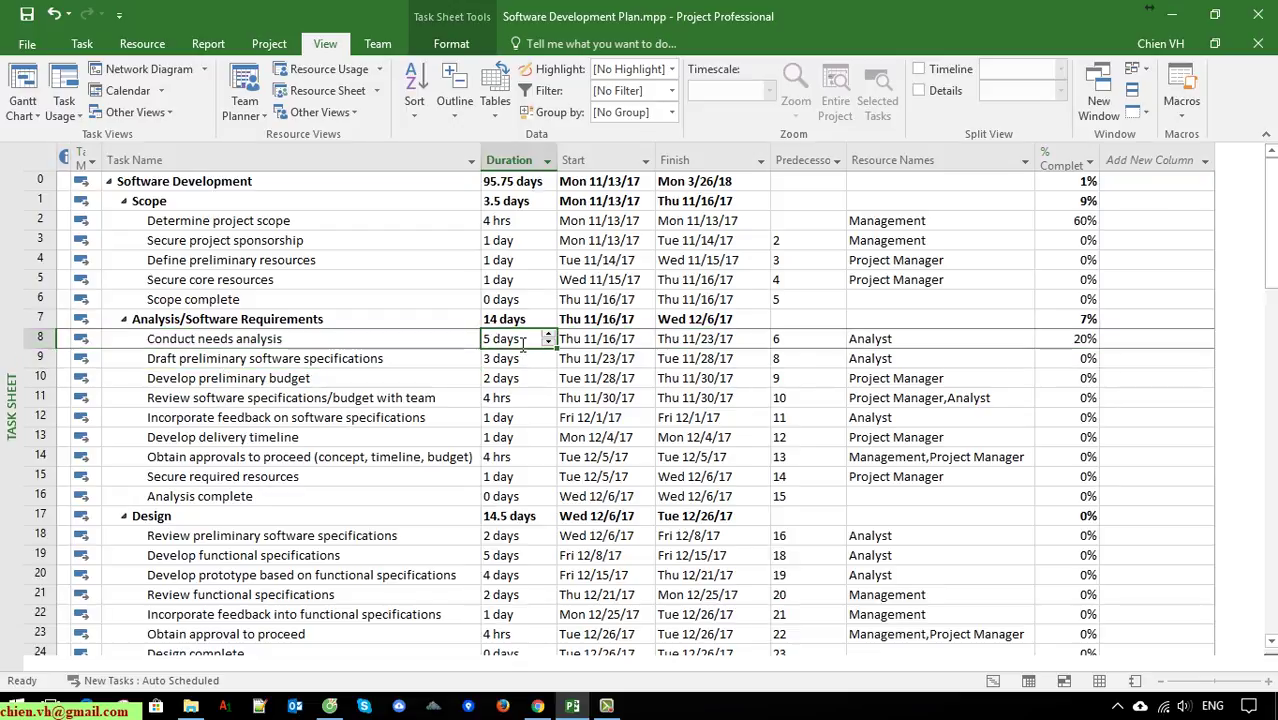
click(1080, 345)
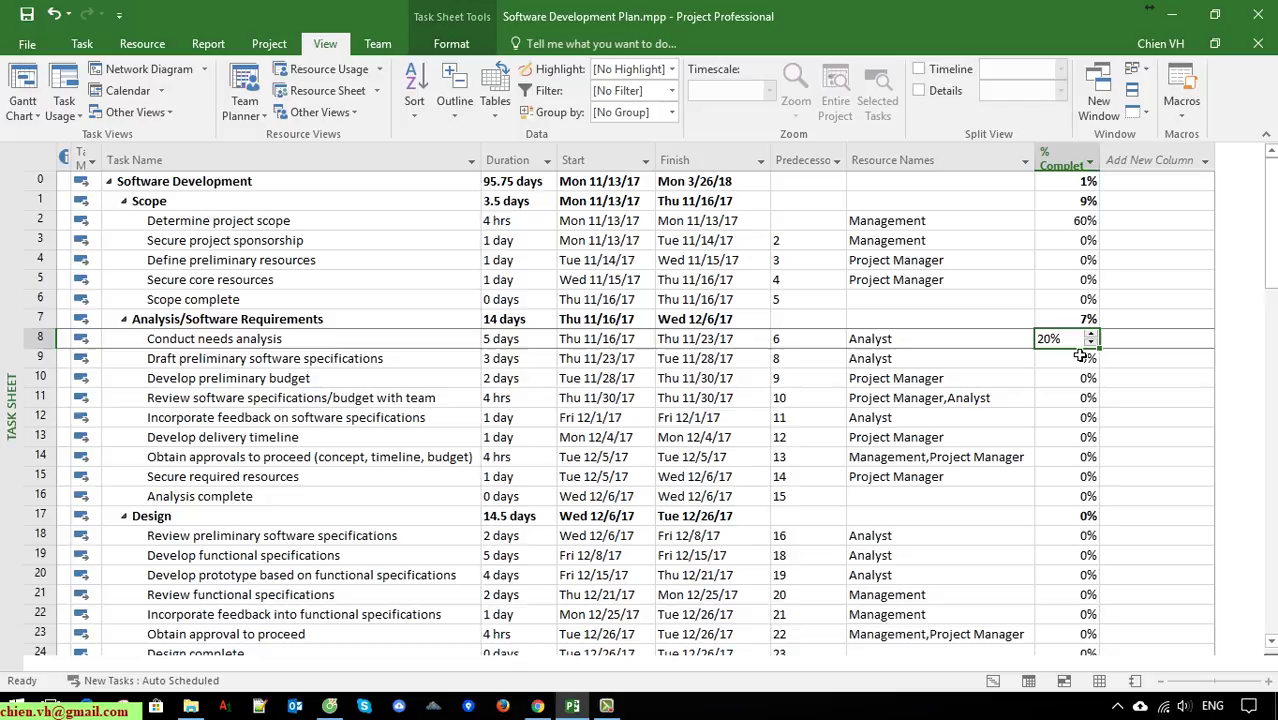
click(1160, 345)
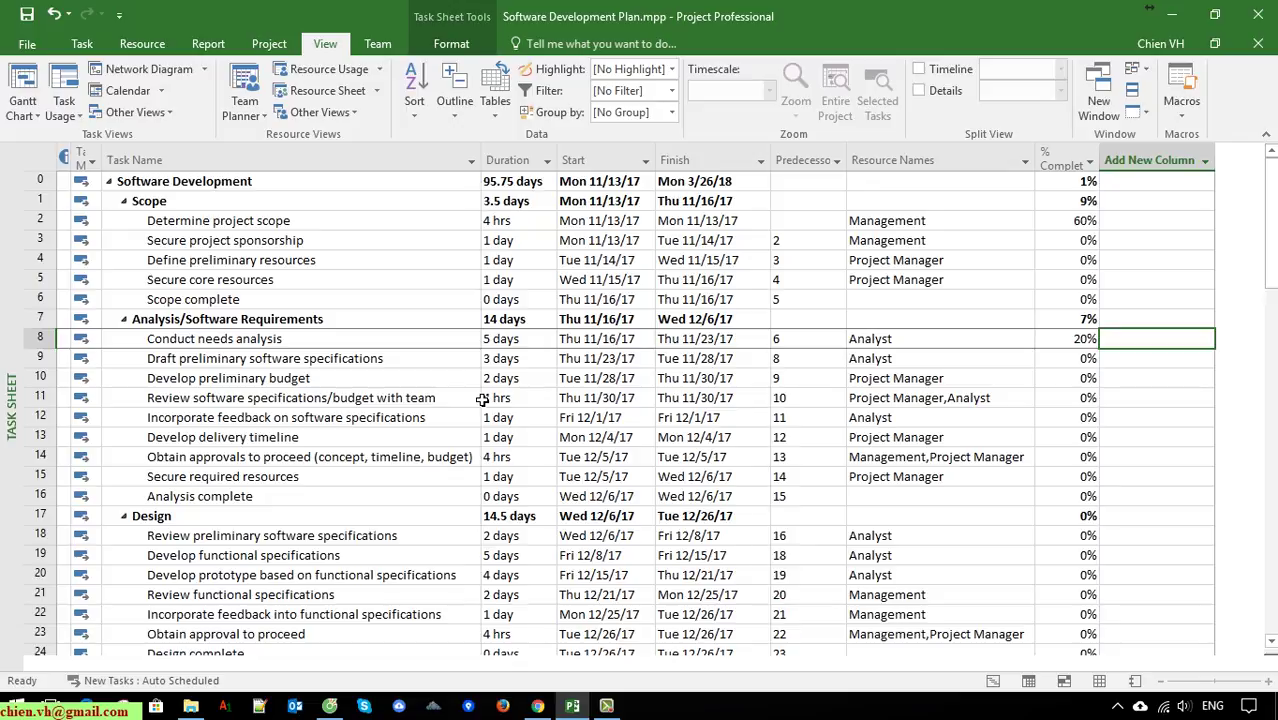
click(1091, 343)
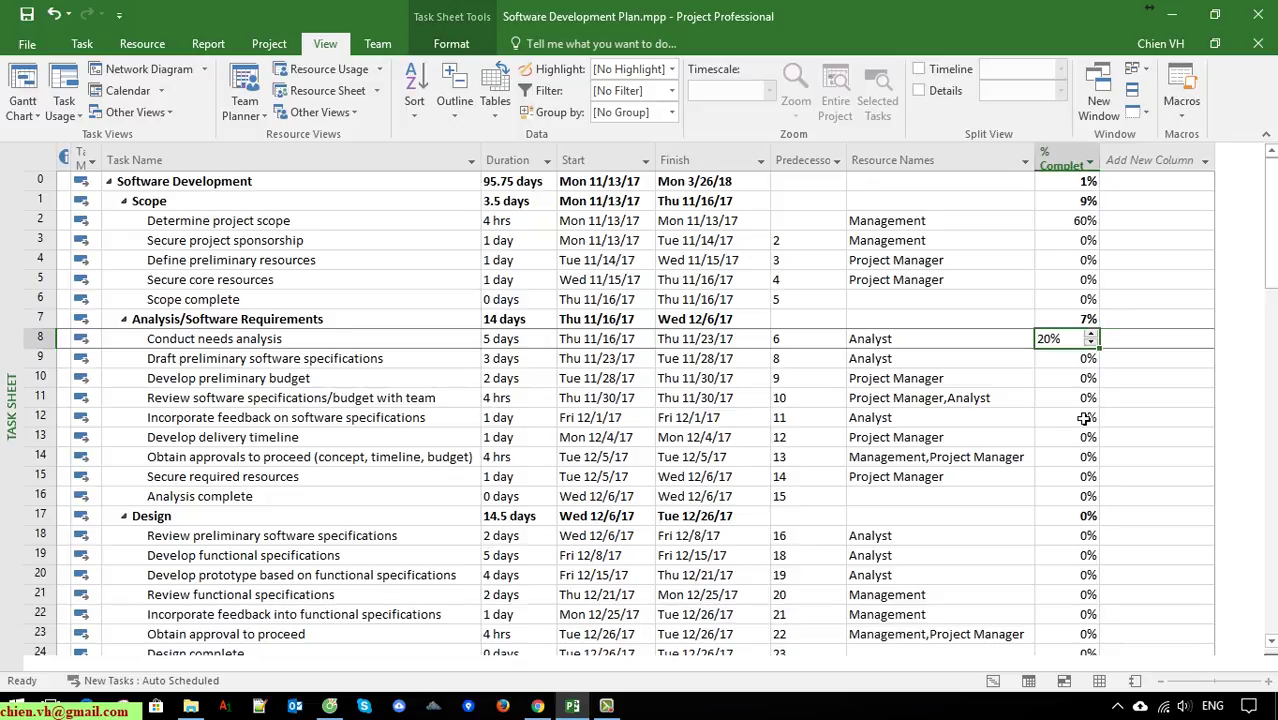
text(61)
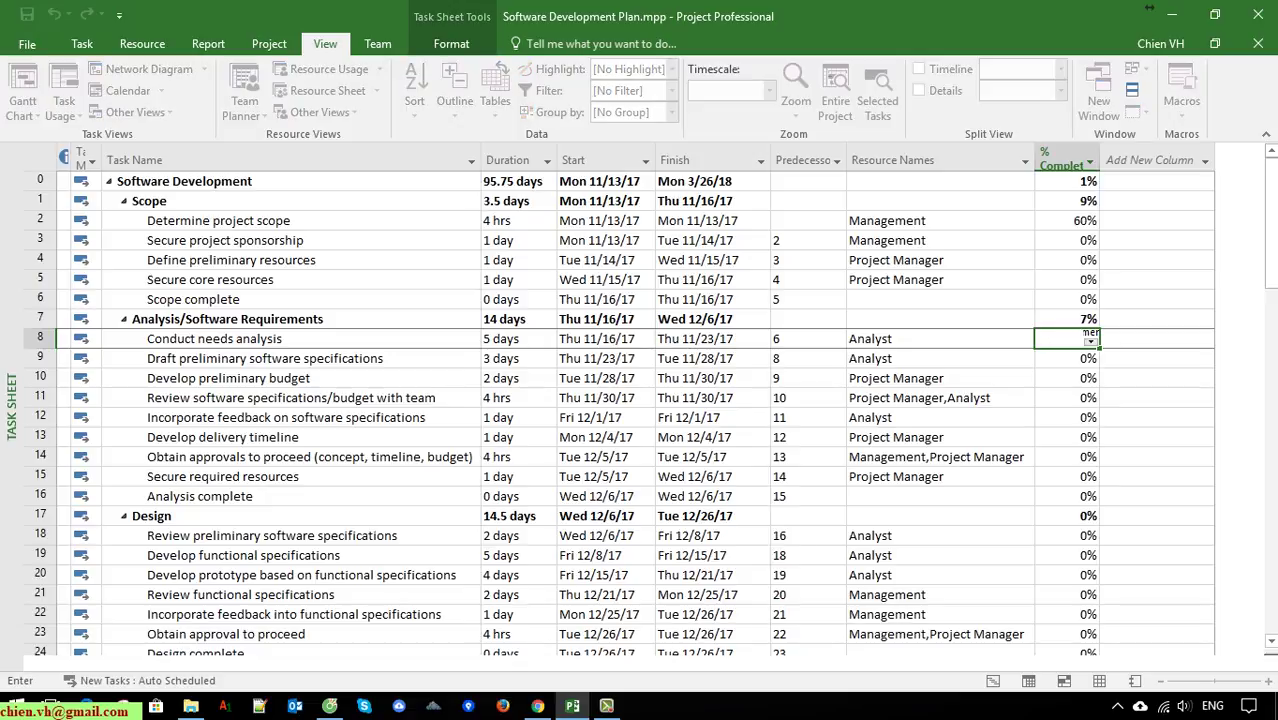
key(Return)
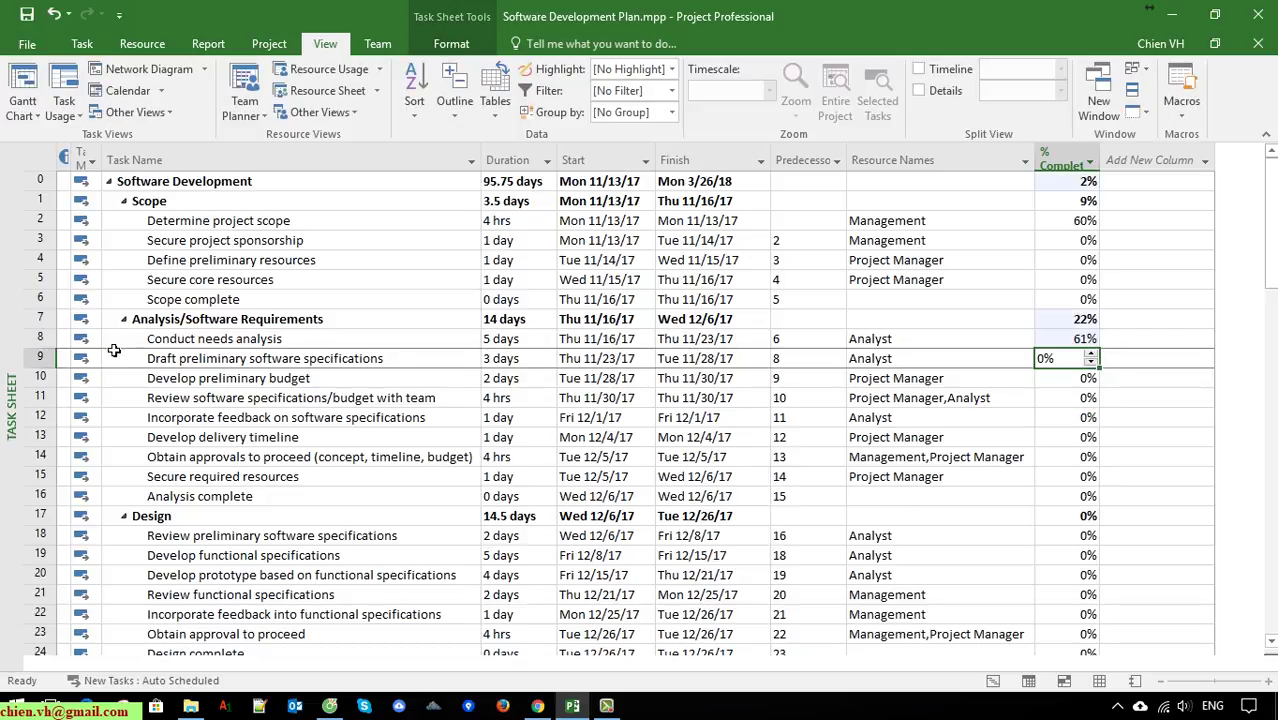
Review the duration and % Complete of "Conduct needs analysis" and compare it with the "Determine project scope" task.
click(44, 340)
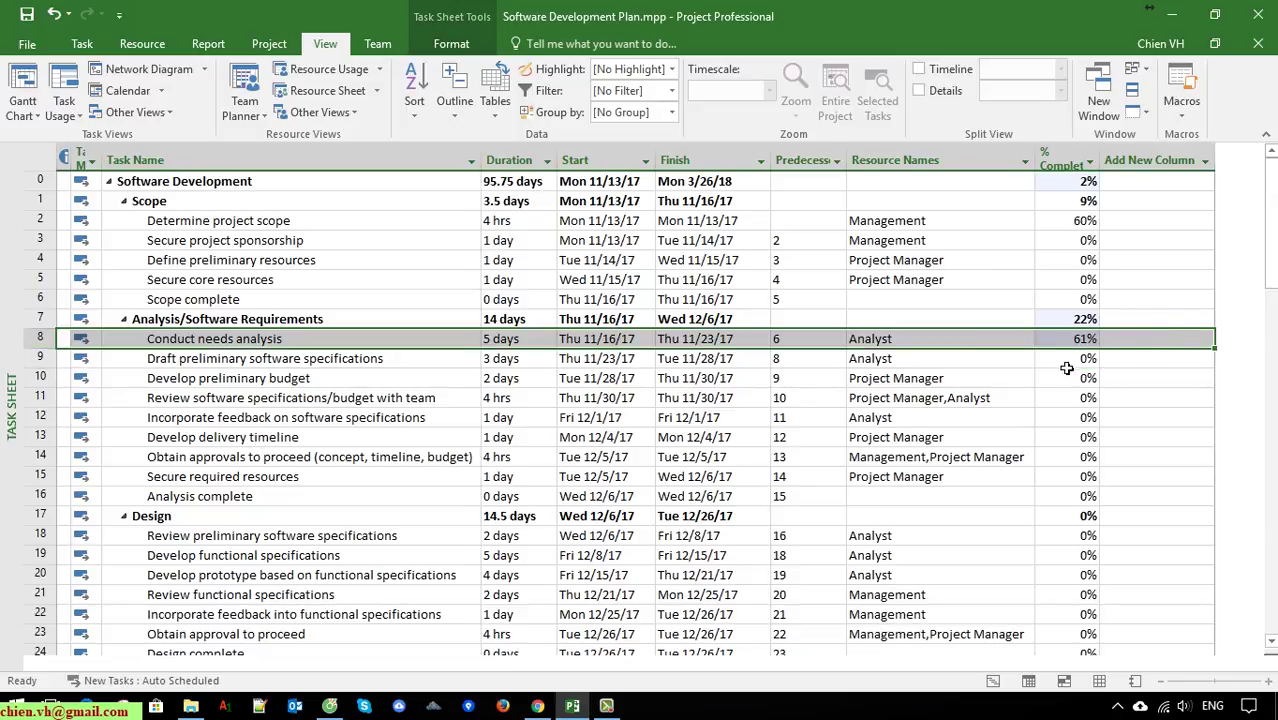
click(1112, 345)
key(Left)
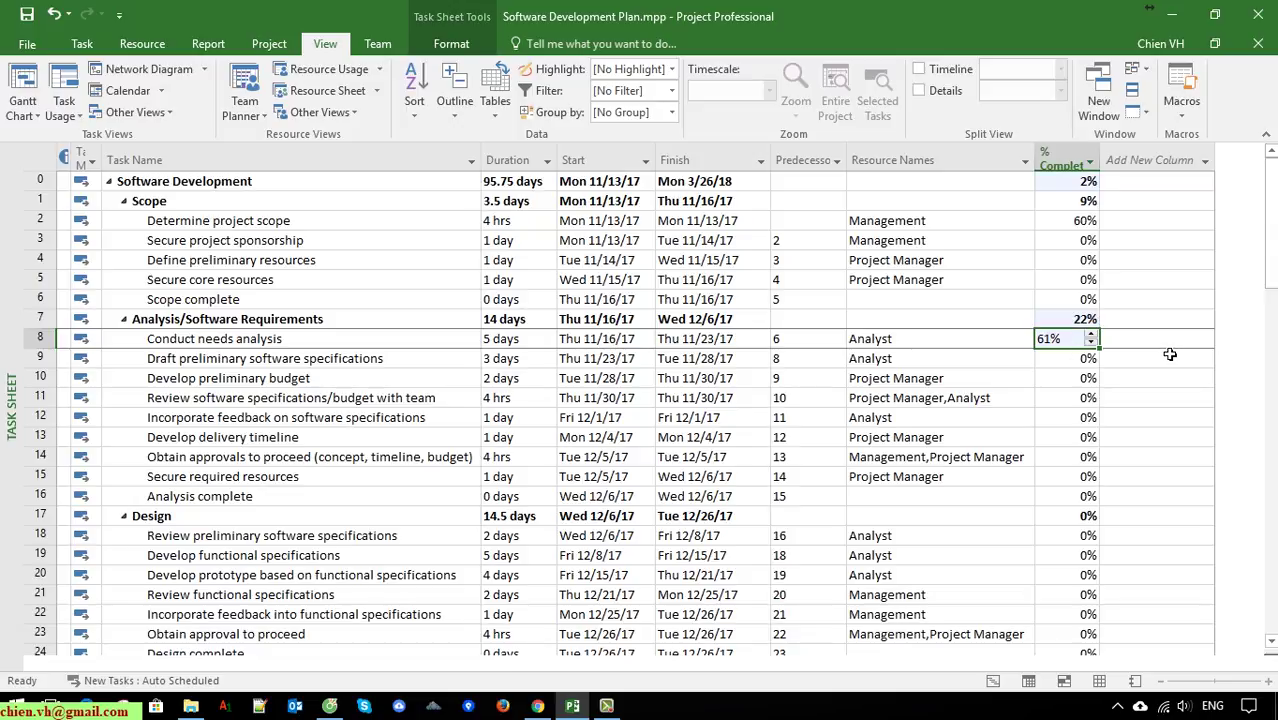
key(Right)
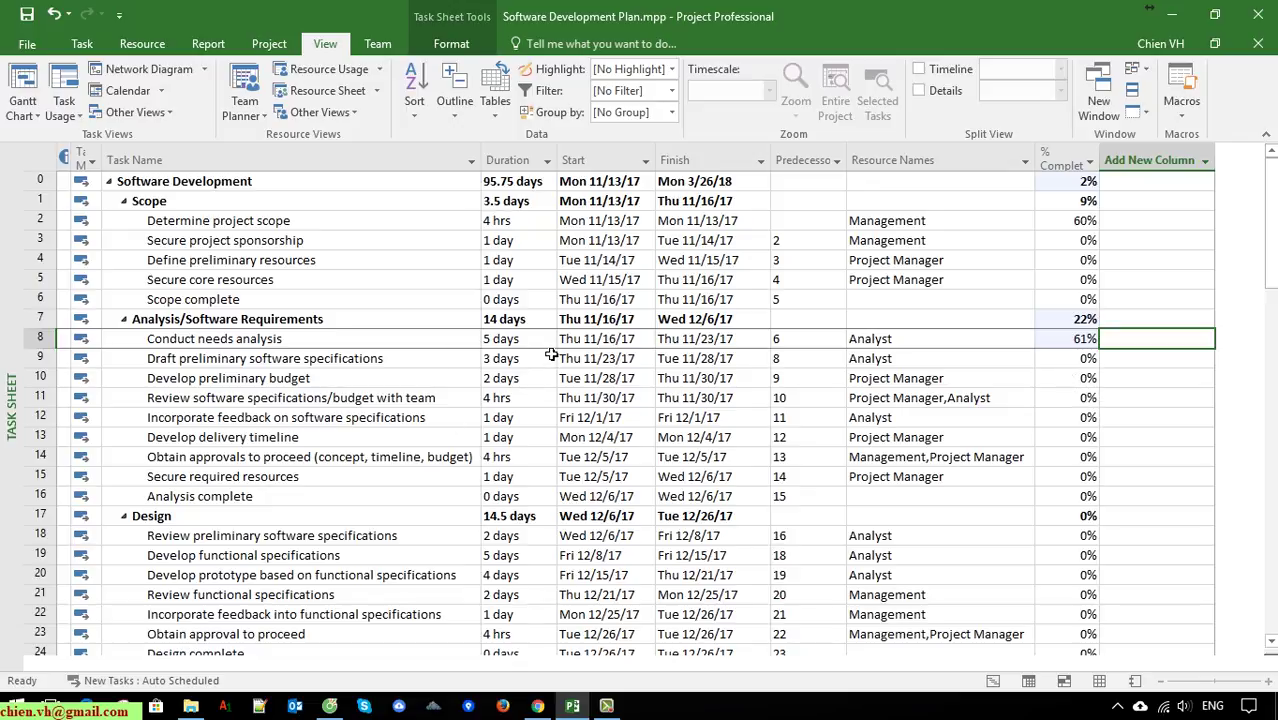
click(510, 340)
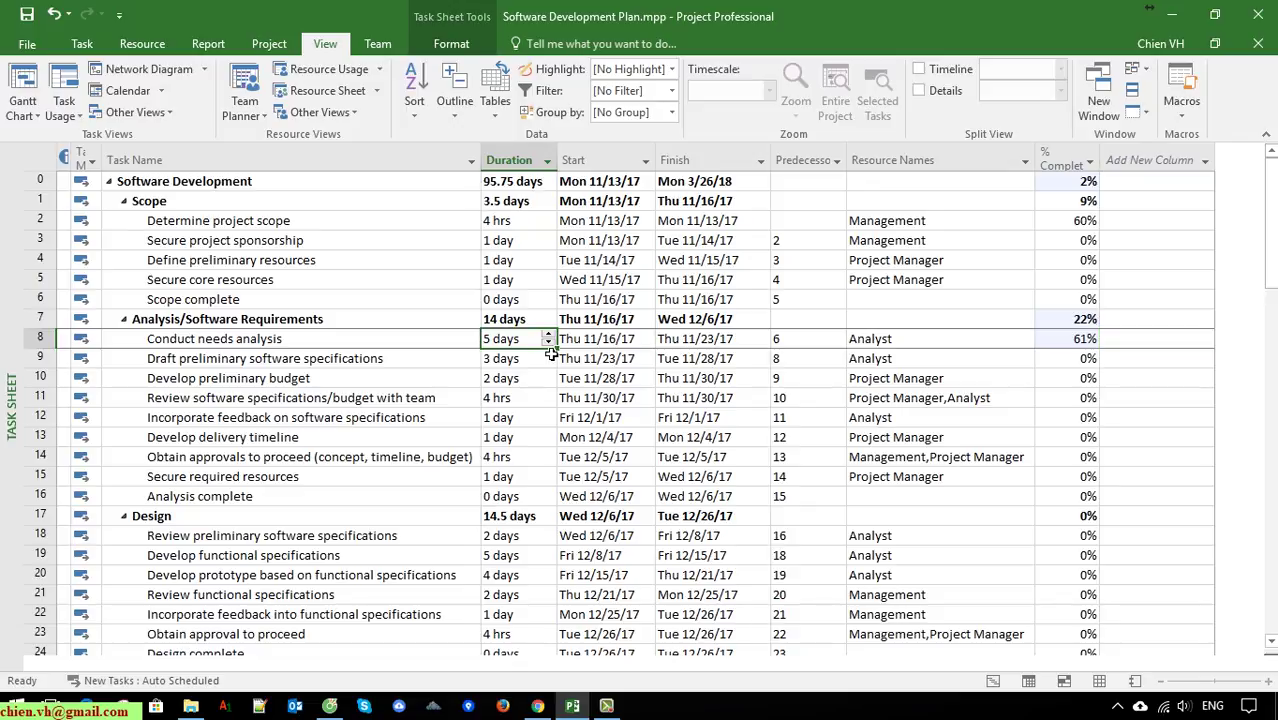
click(42, 339)
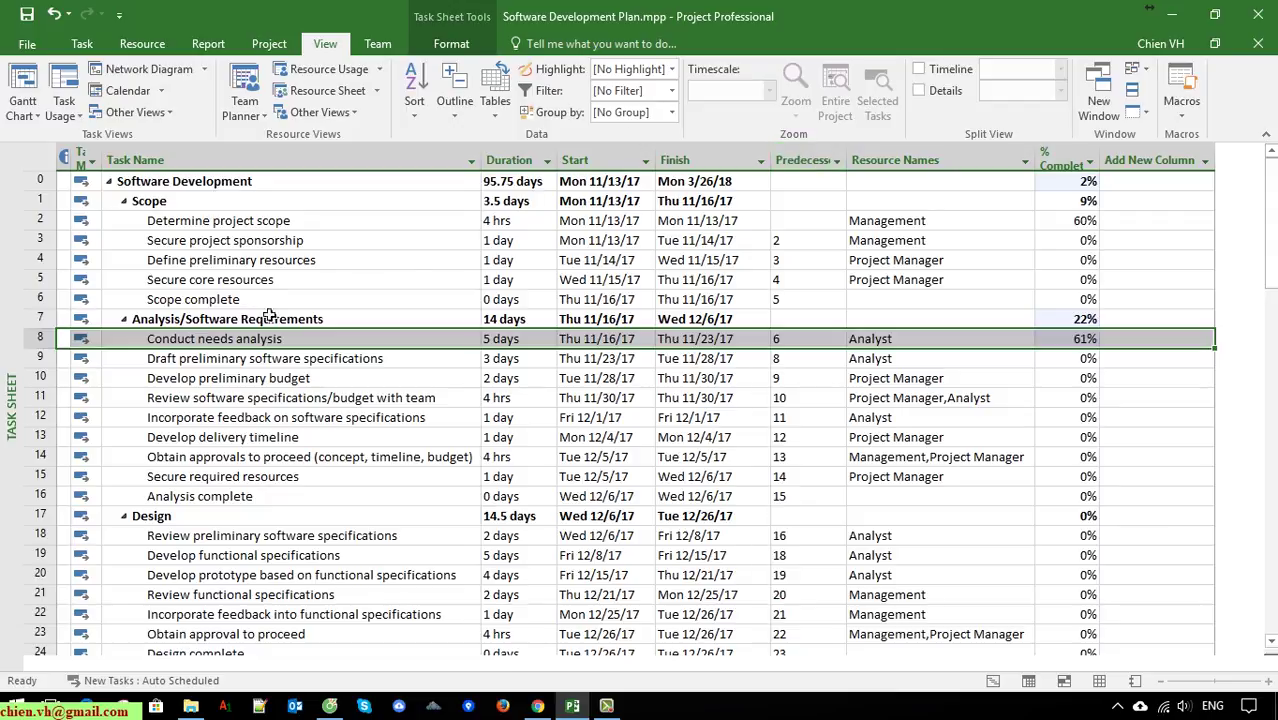
click(40, 222)
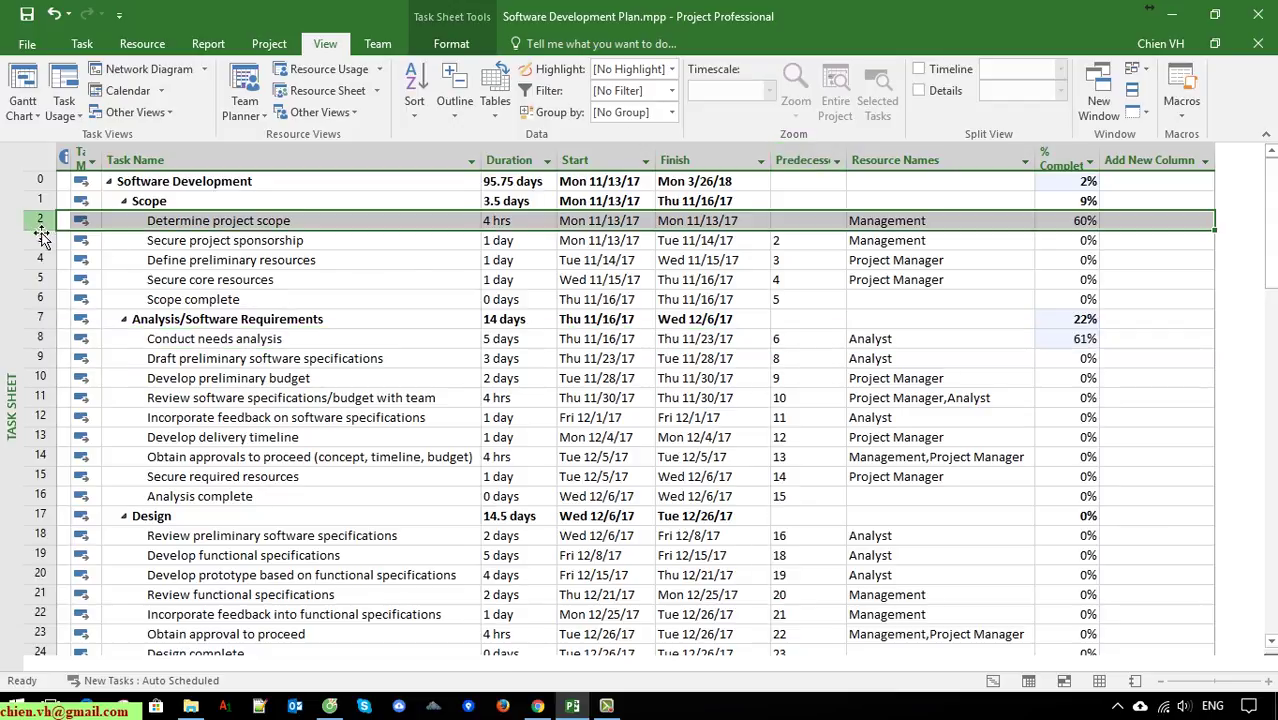
click(46, 344)
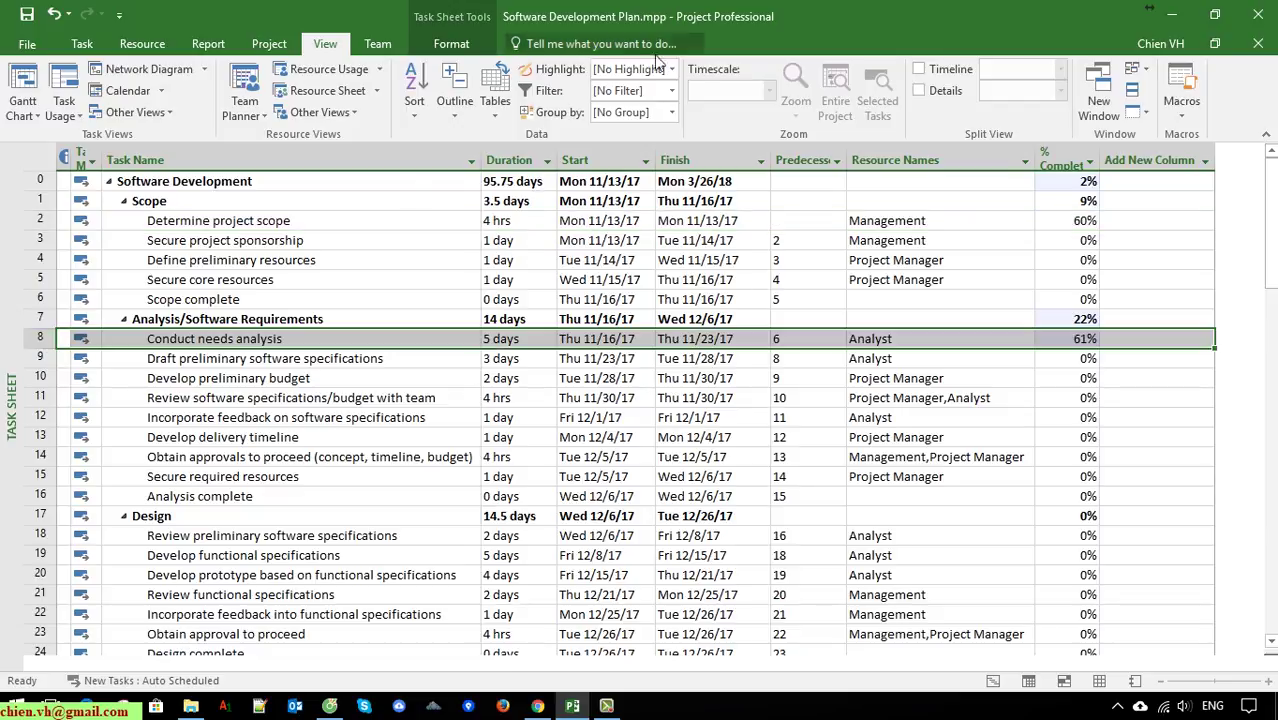
Apply the custom filter "Check Task is close to finish" and select the rows of tasks 2 and 8.
click(673, 91)
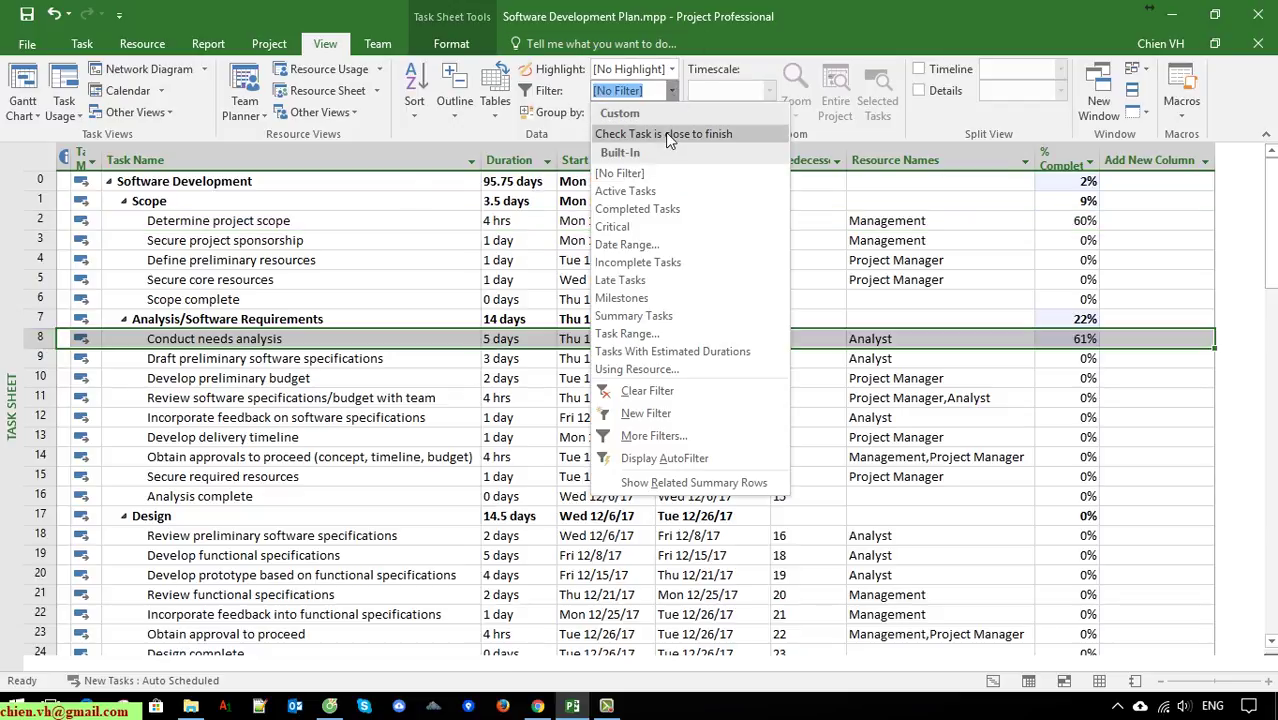
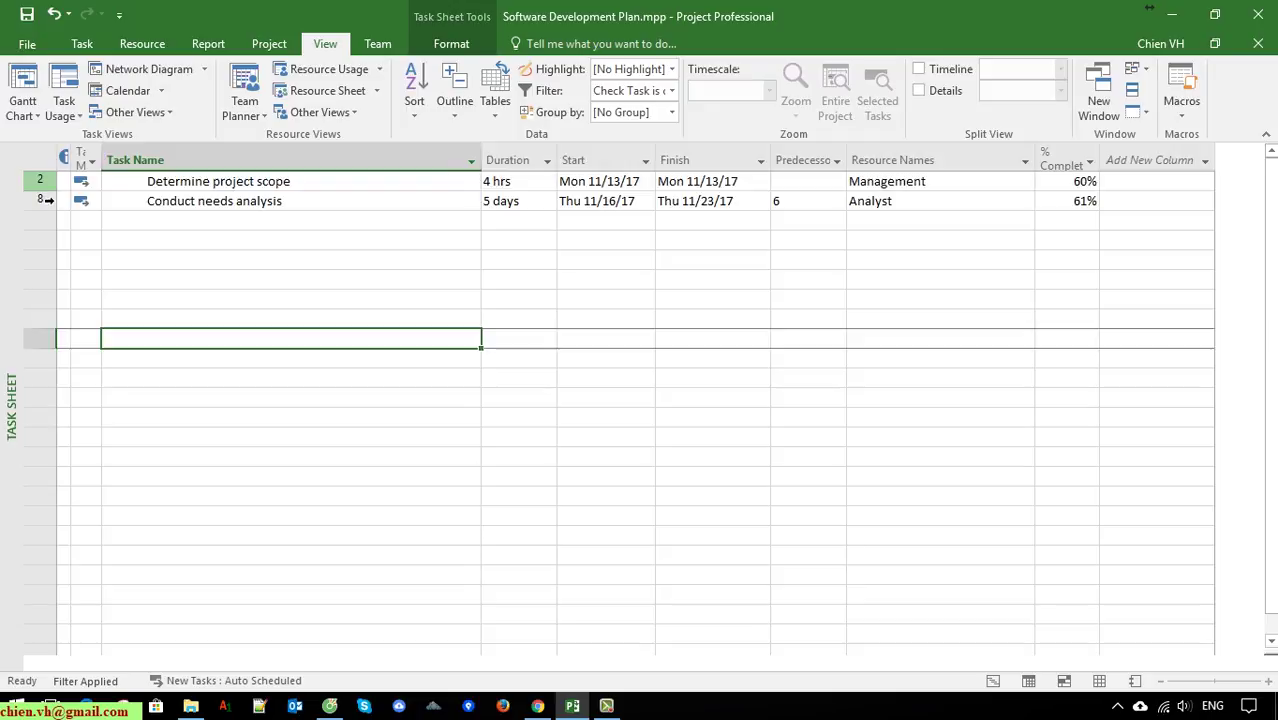
shift+click(75, 202)
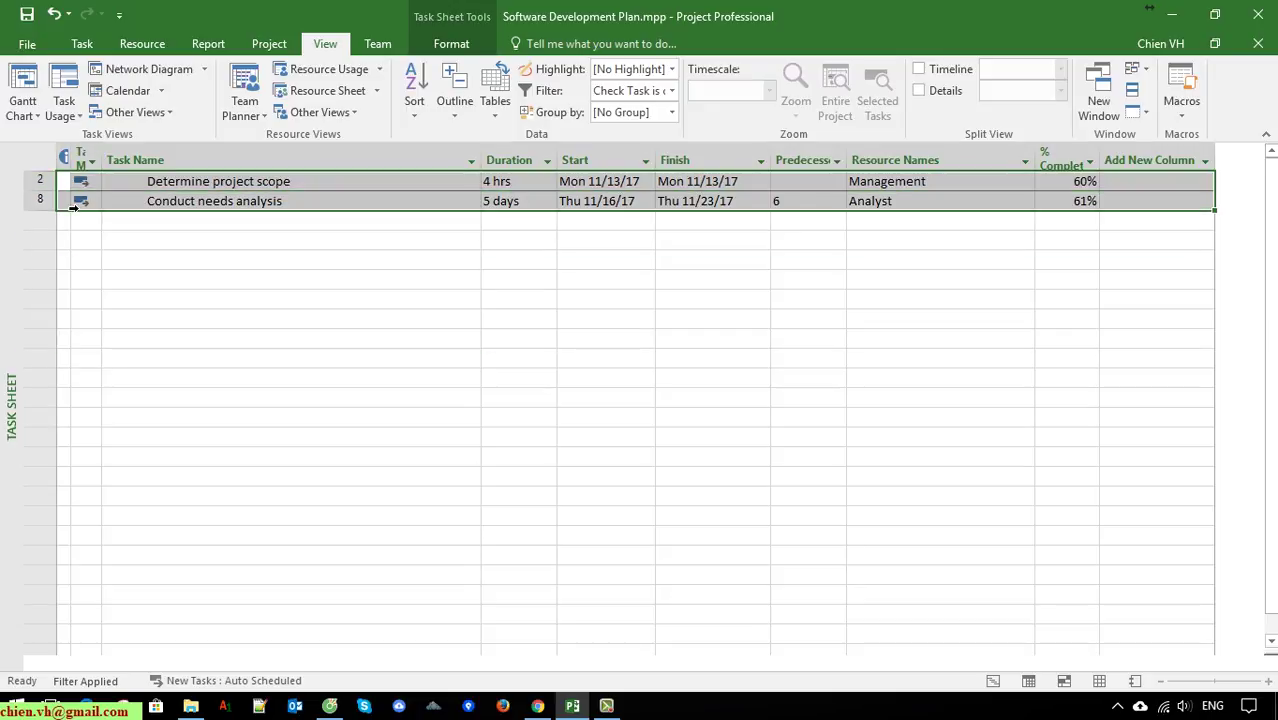
Remove the custom filter from the task sheet to show all tasks of the plan.
click(280, 342)
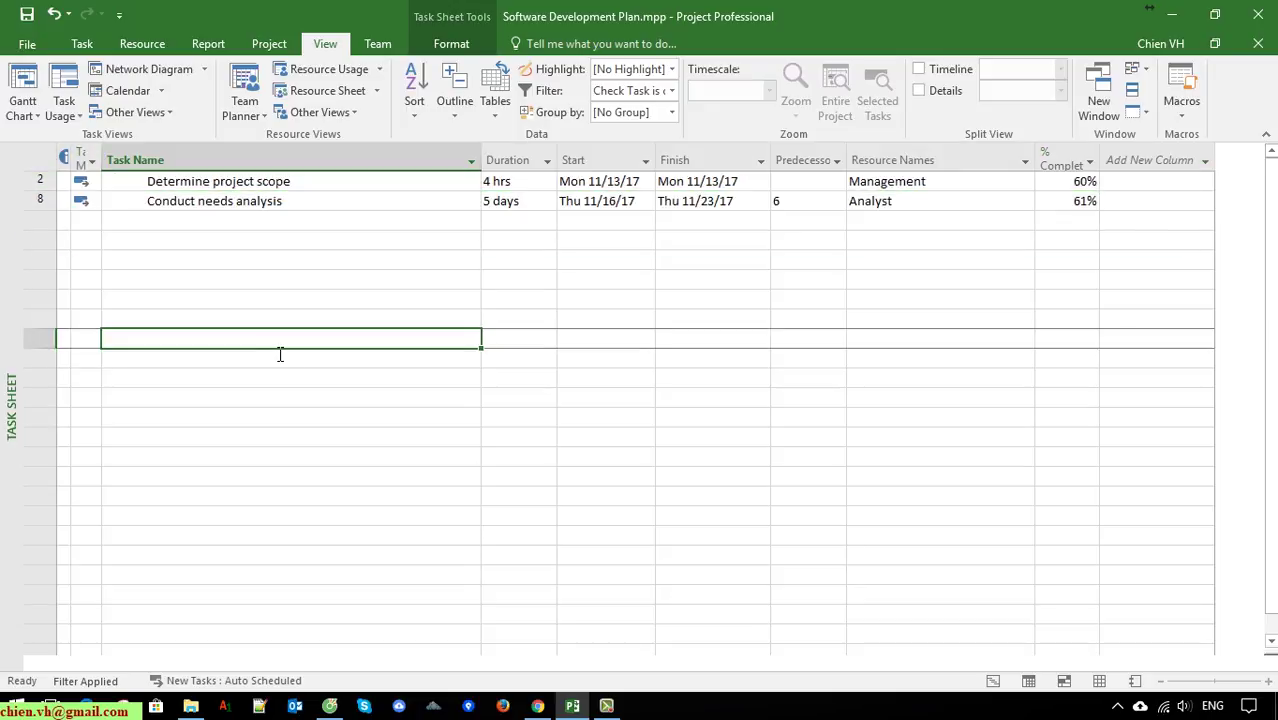
click(672, 91)
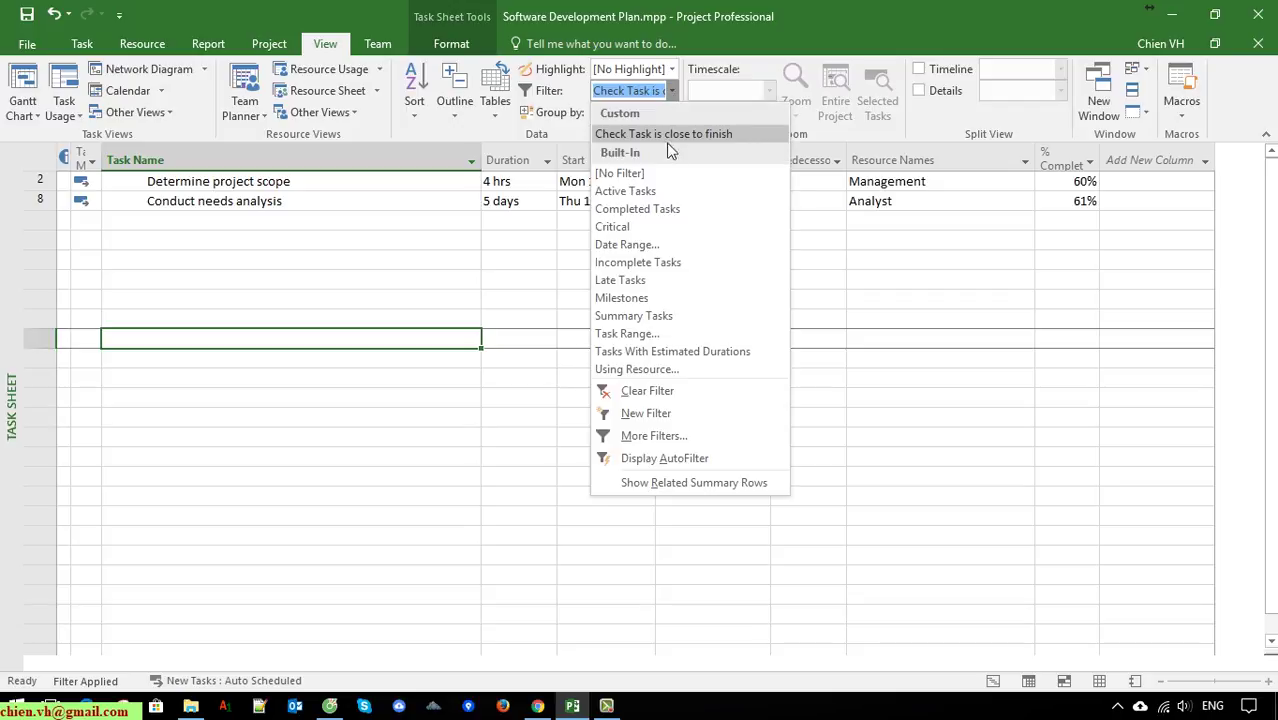
click(649, 140)
click(672, 91)
click(619, 173)
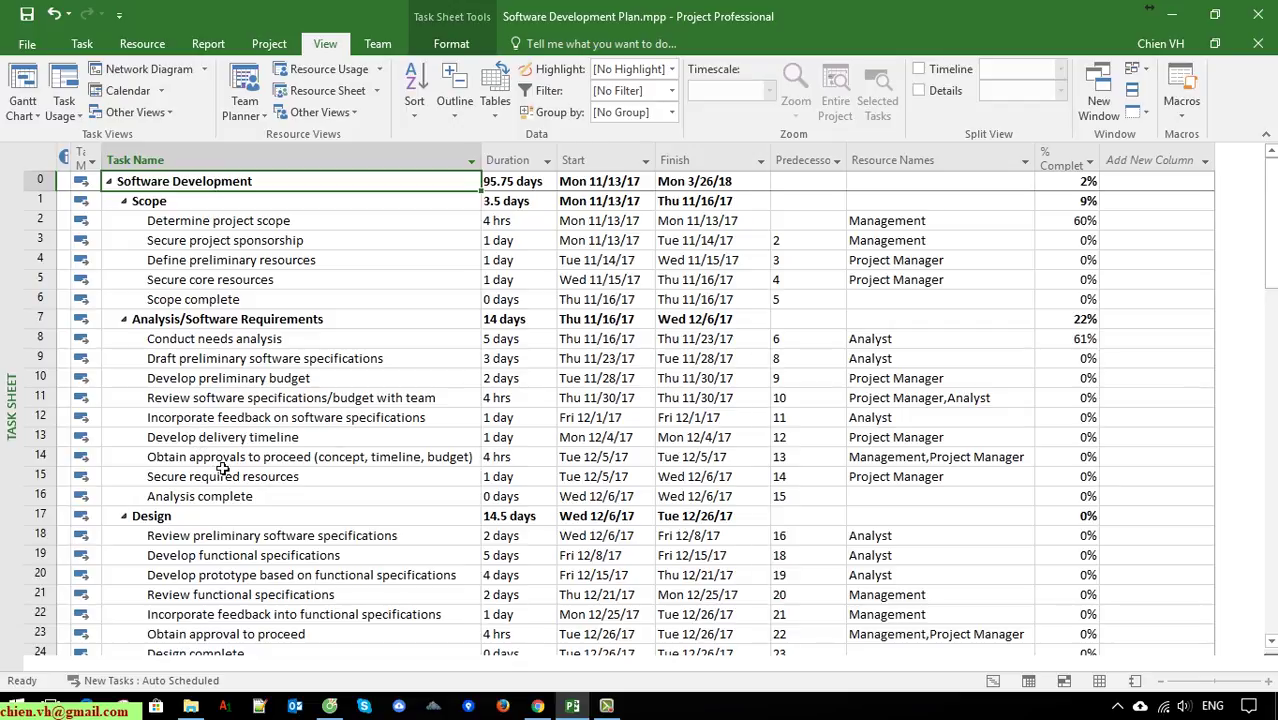
Set the % Complete of task 9, "Draft preliminary software specifications", to 80%.
click(40, 358)
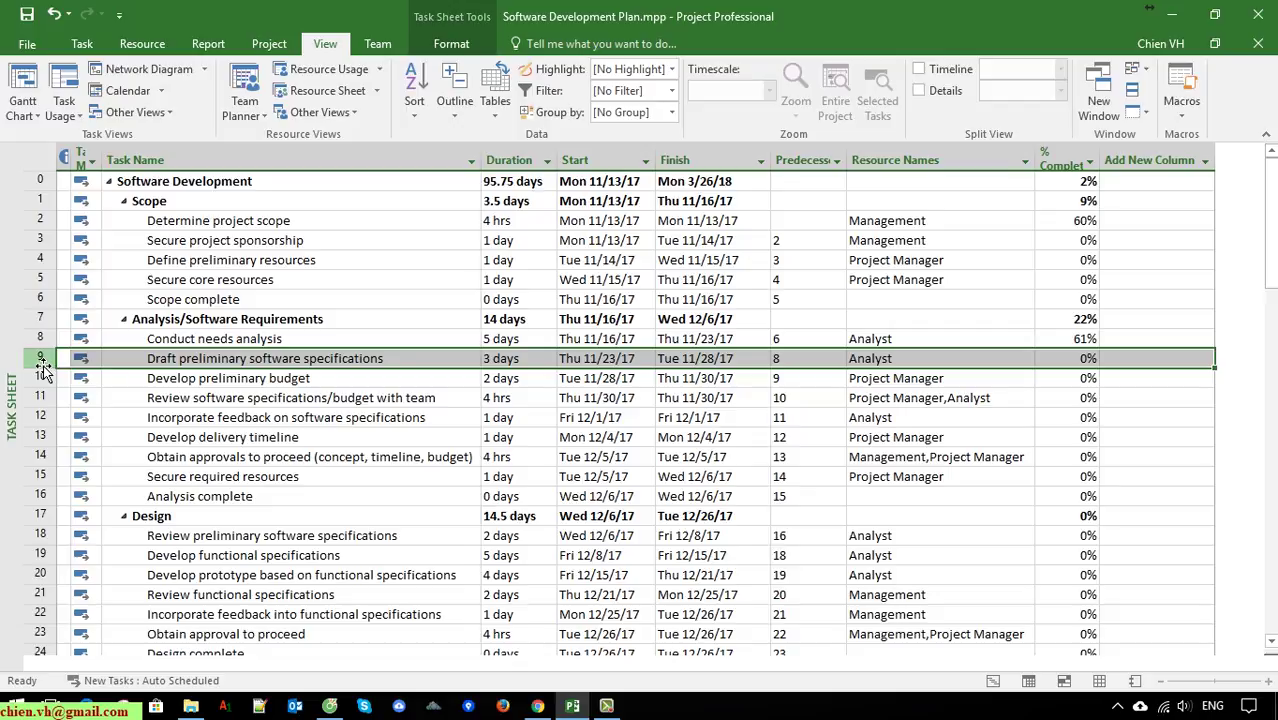
click(322, 383)
click(333, 363)
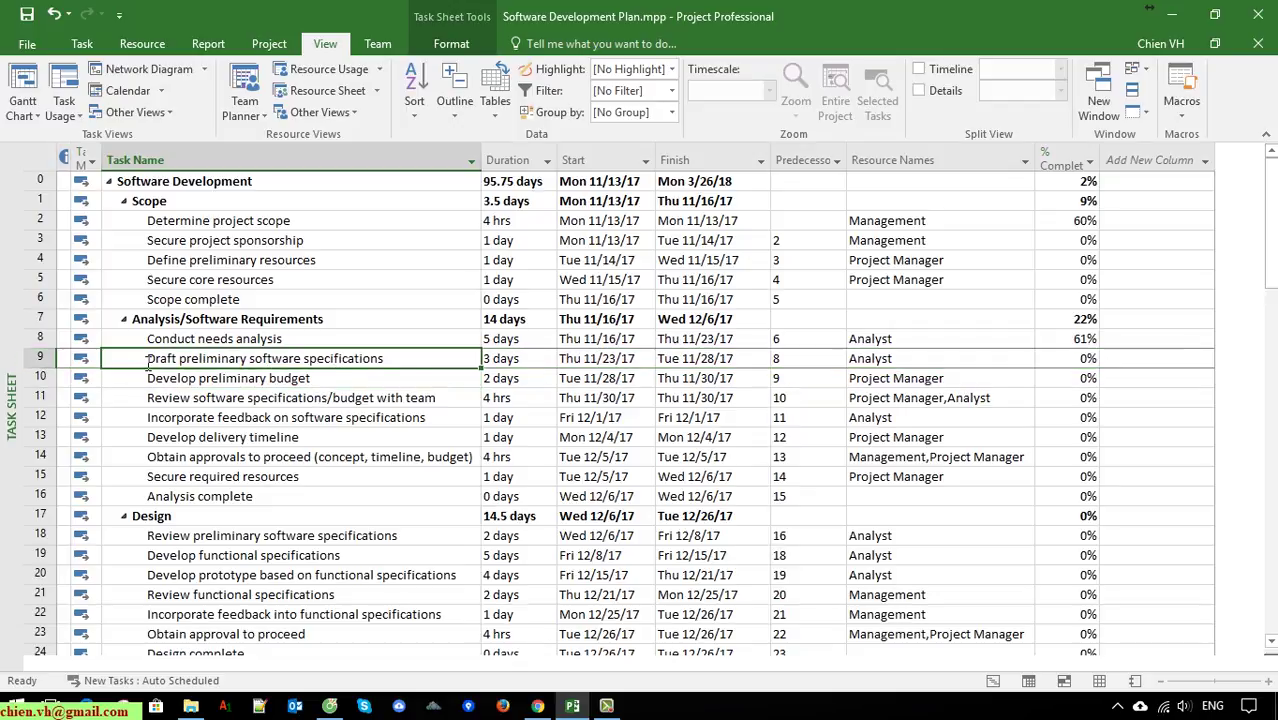
click(1068, 365)
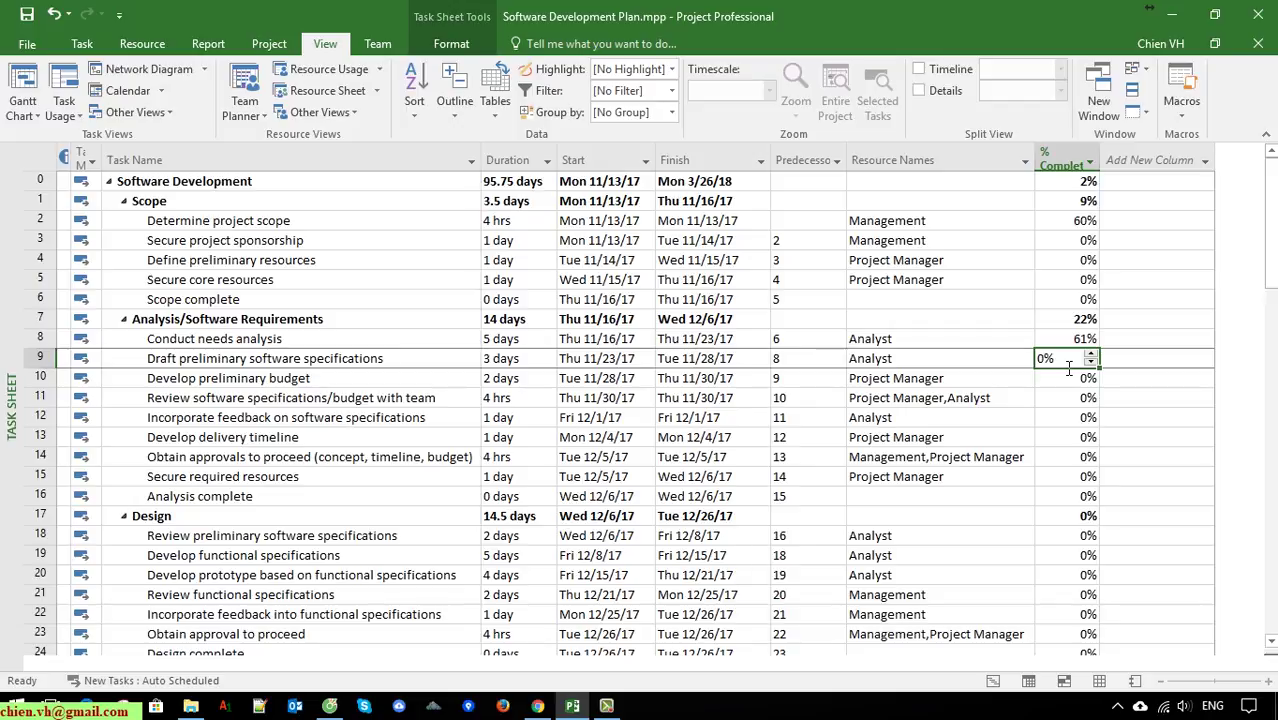
text(80)
key(Return)
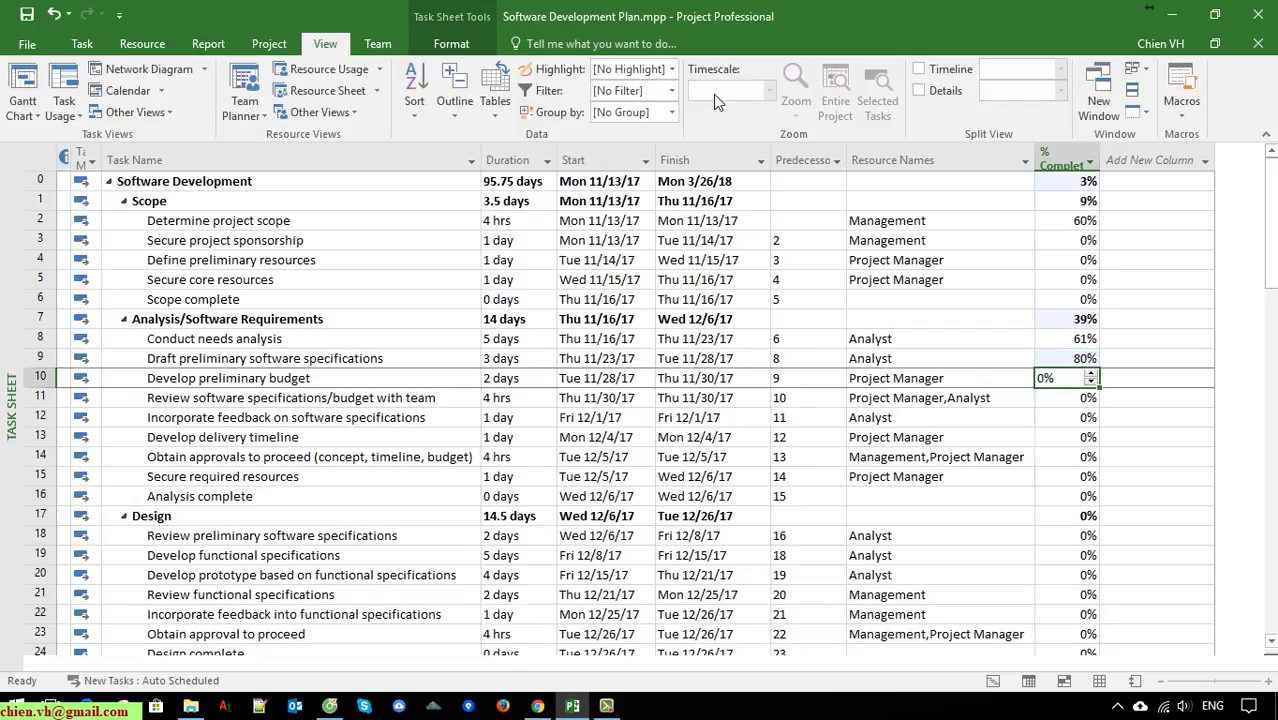
Apply the custom filter "Check Task is close to finish" and select the row of task 9.
click(676, 92)
click(653, 133)
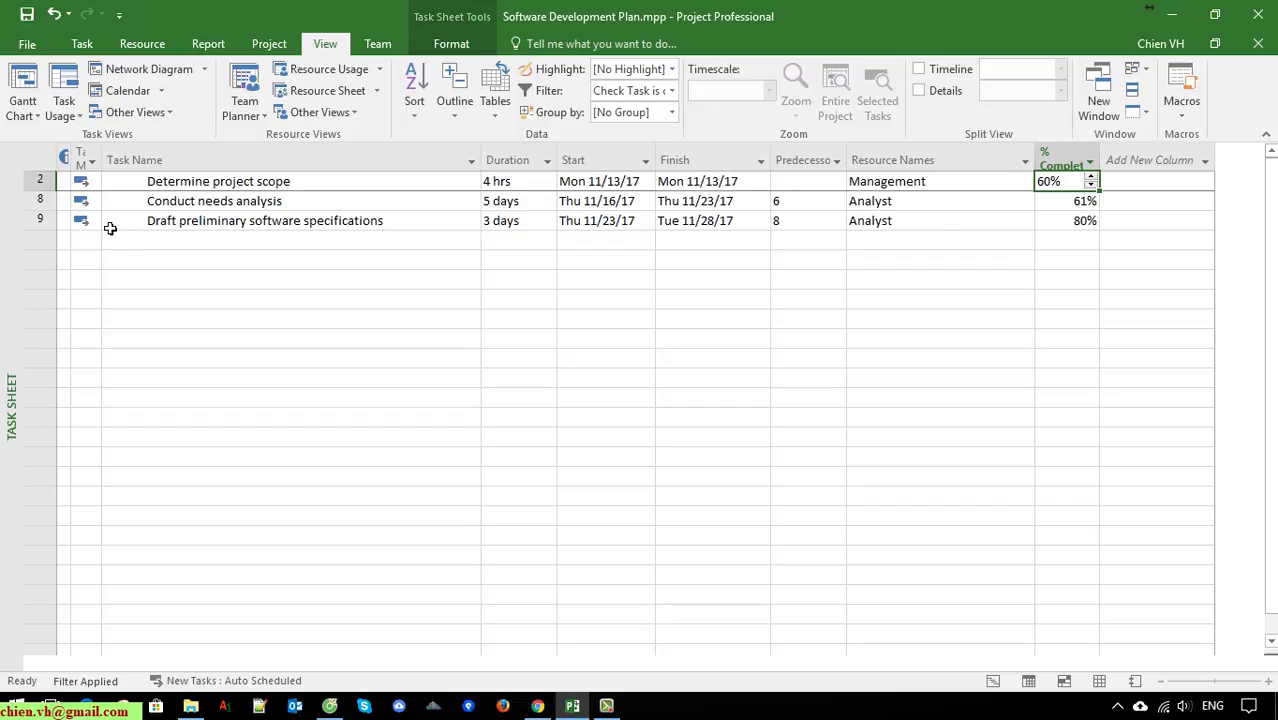
click(40, 221)
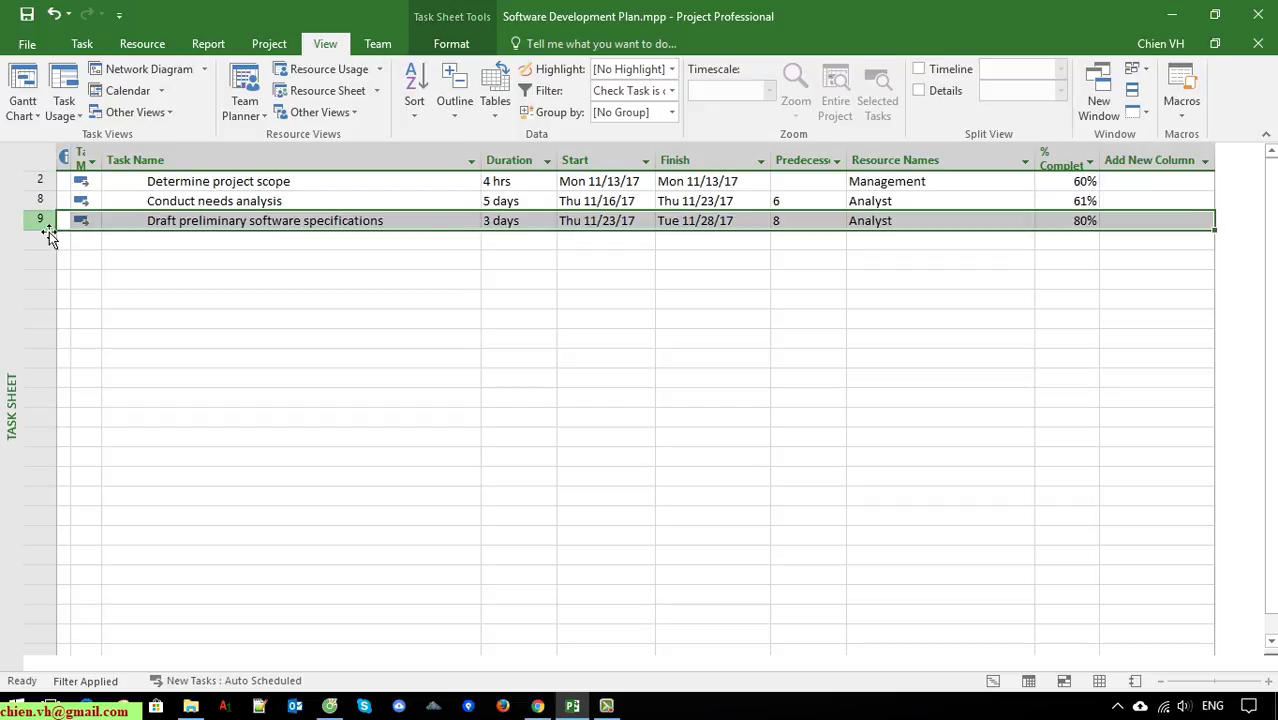
Remove the filter and set the % Complete of "Draft preliminary software specifications" to 50%.
click(671, 91)
click(638, 174)
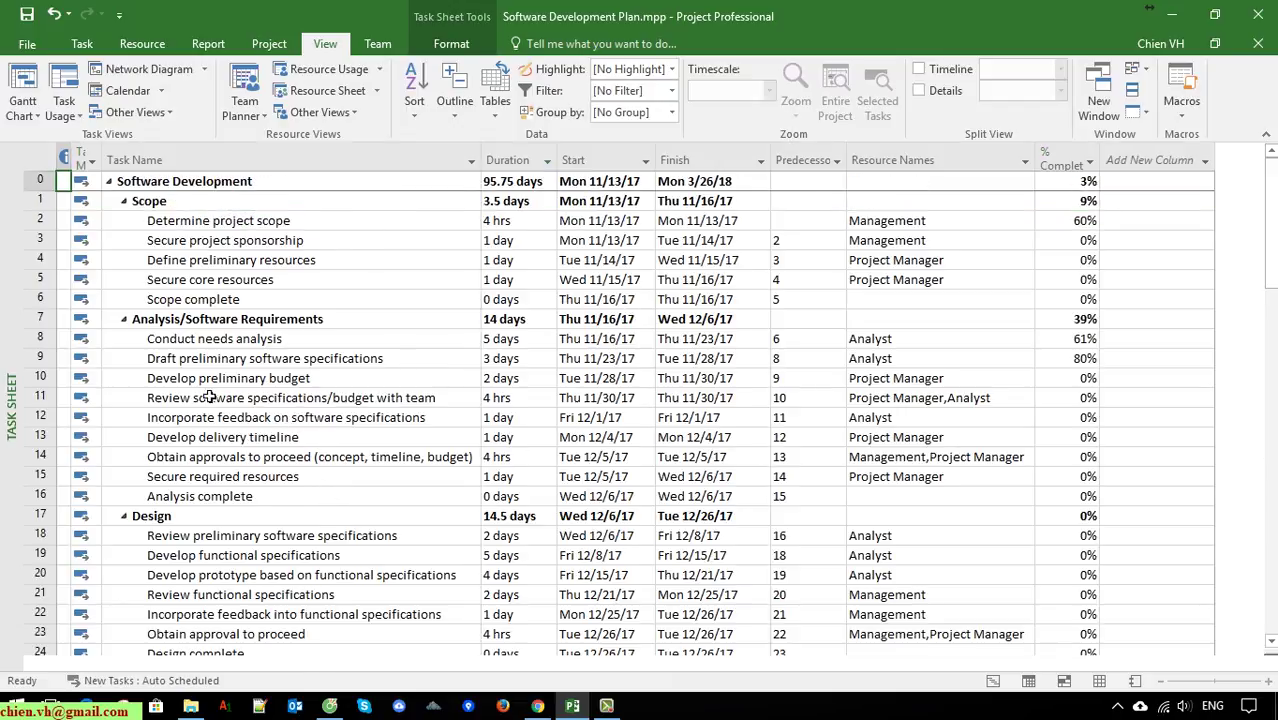
click(40, 358)
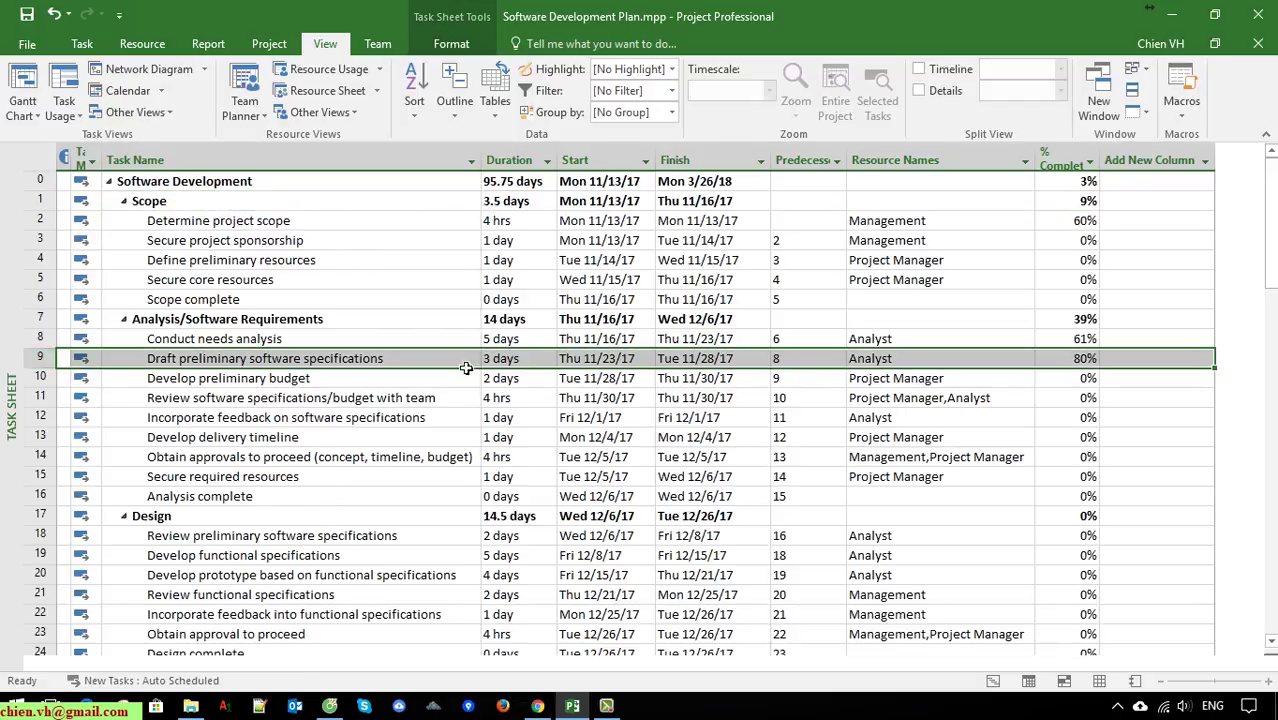
click(1072, 362)
key(BackSpace)
key(BackSpace)
key(BackSpace)
text(50)
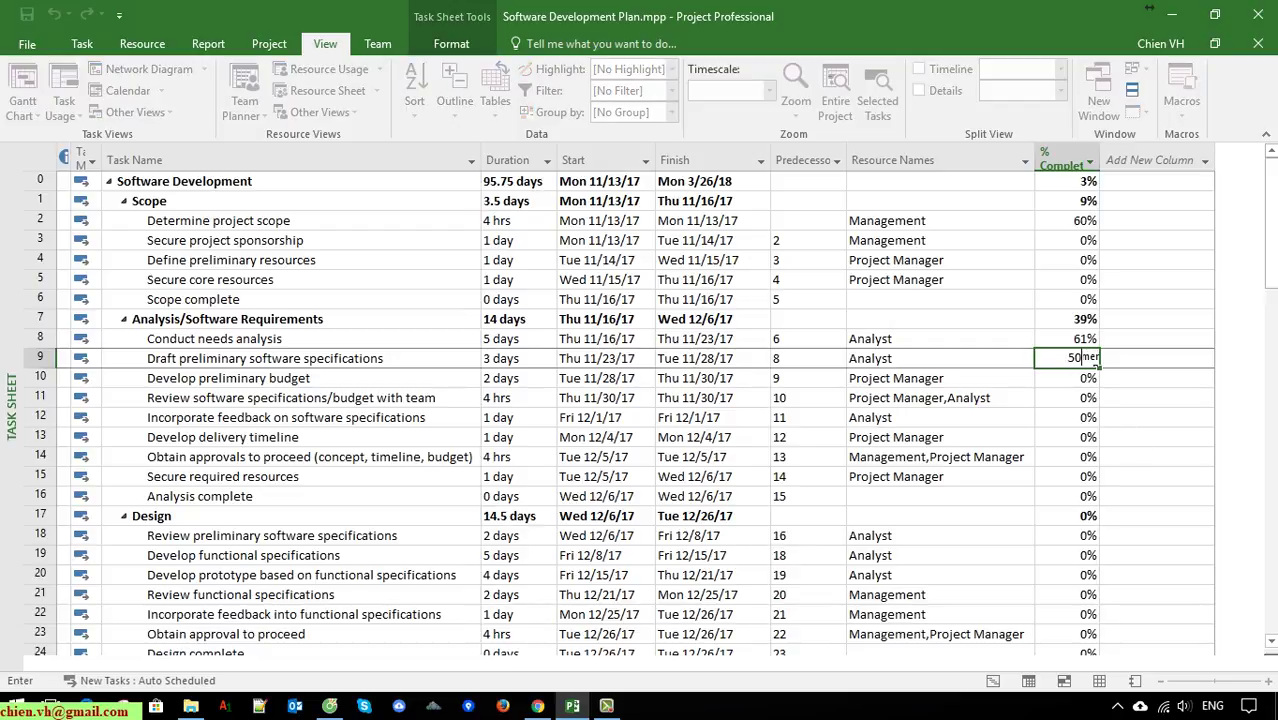
key(Return)
Reapply the "Check Task is close to finish" filter to test it with task 9 at 50%.
click(671, 90)
click(622, 165)
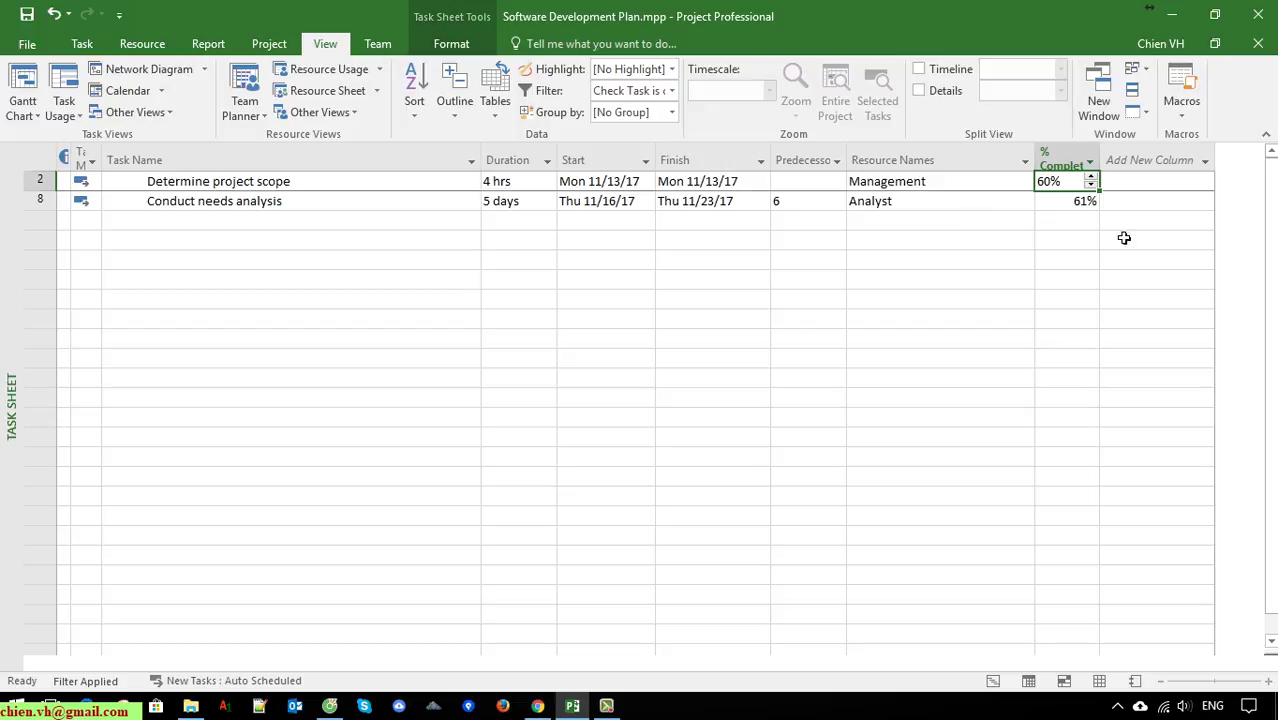
click(258, 304)
Clear the filter and set the % Complete of "Draft preliminary software specifications" back to 80%.
click(671, 90)
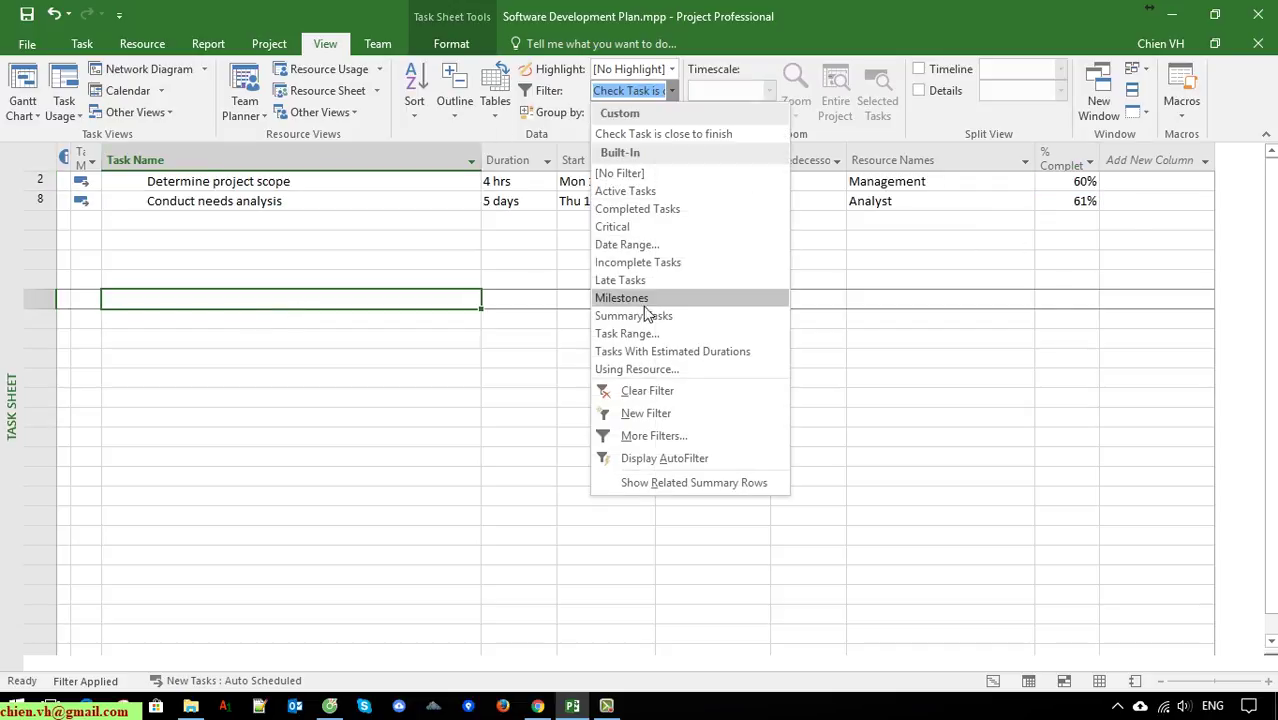
click(622, 173)
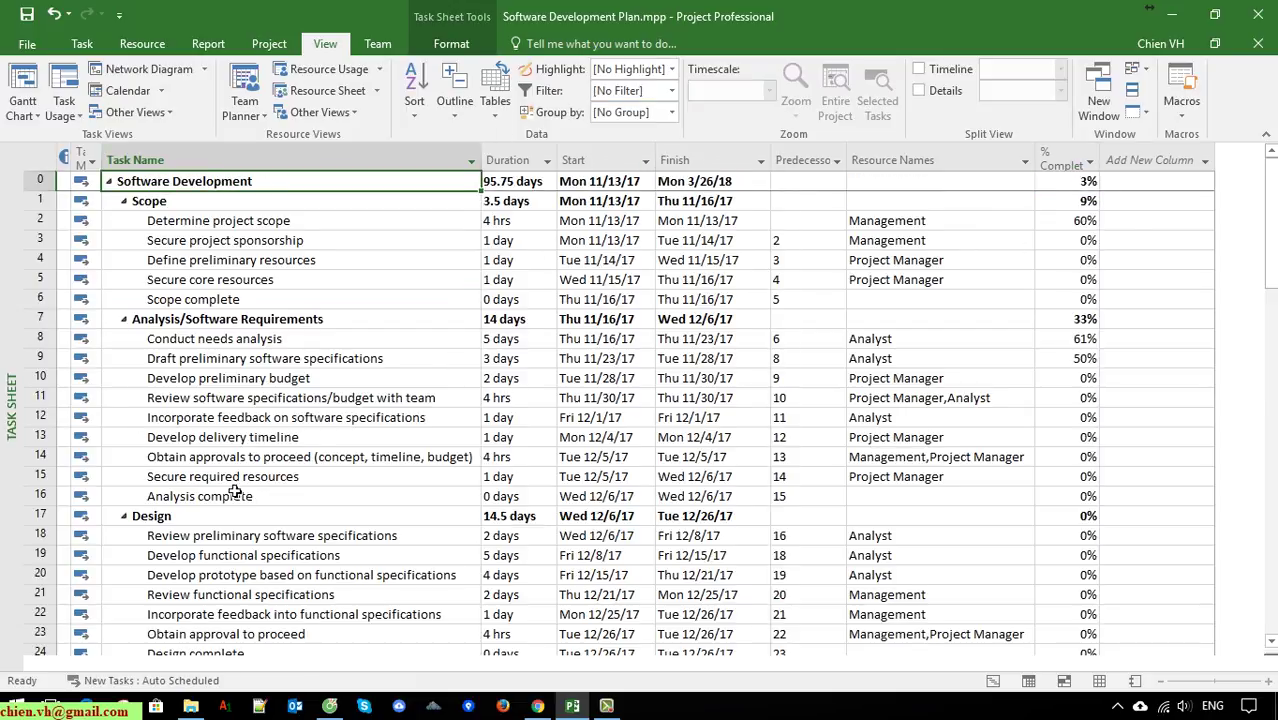
click(36, 362)
click(1070, 359)
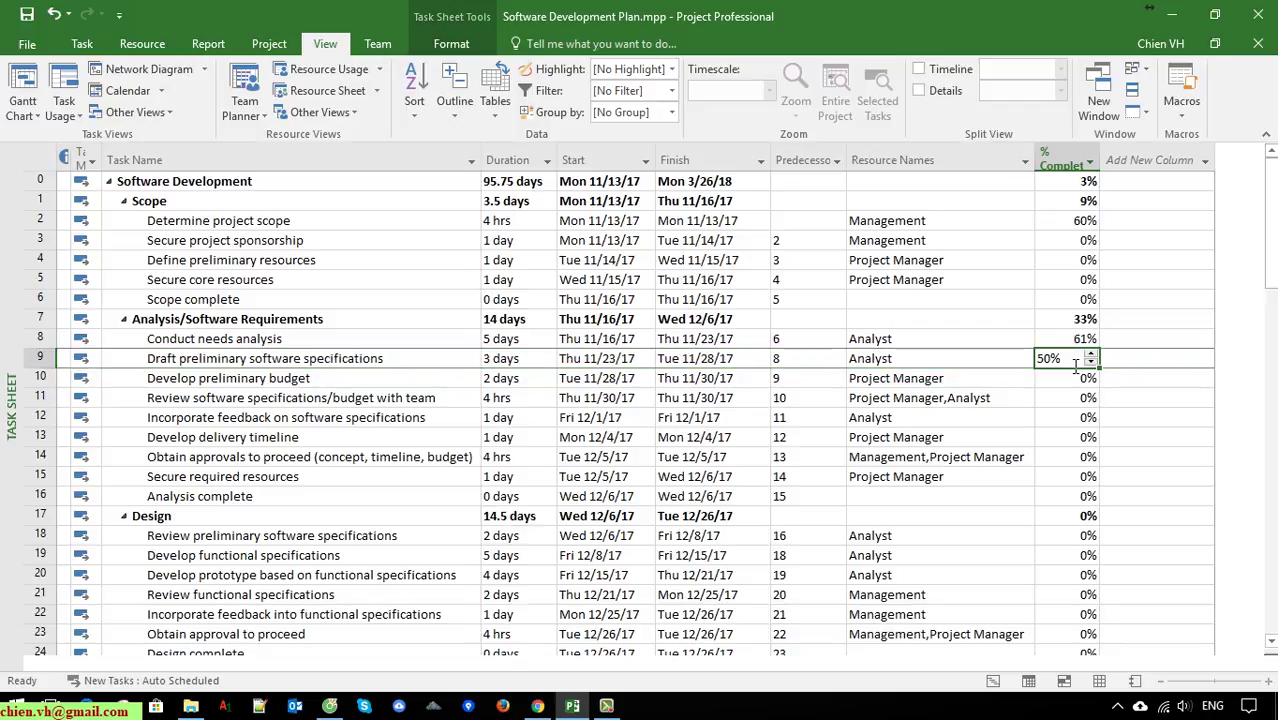
text(80)
key(Return)
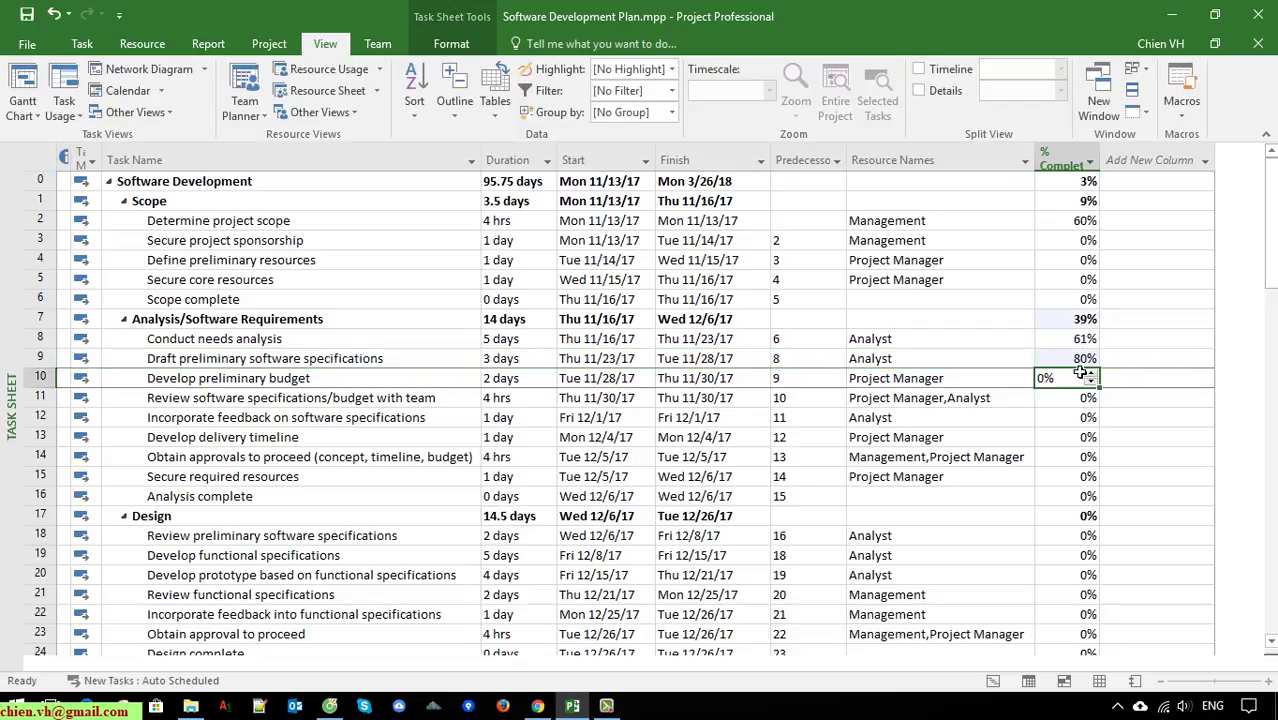
Filter the tasks with "Check Task is close to finish" again and save the plan.
click(669, 91)
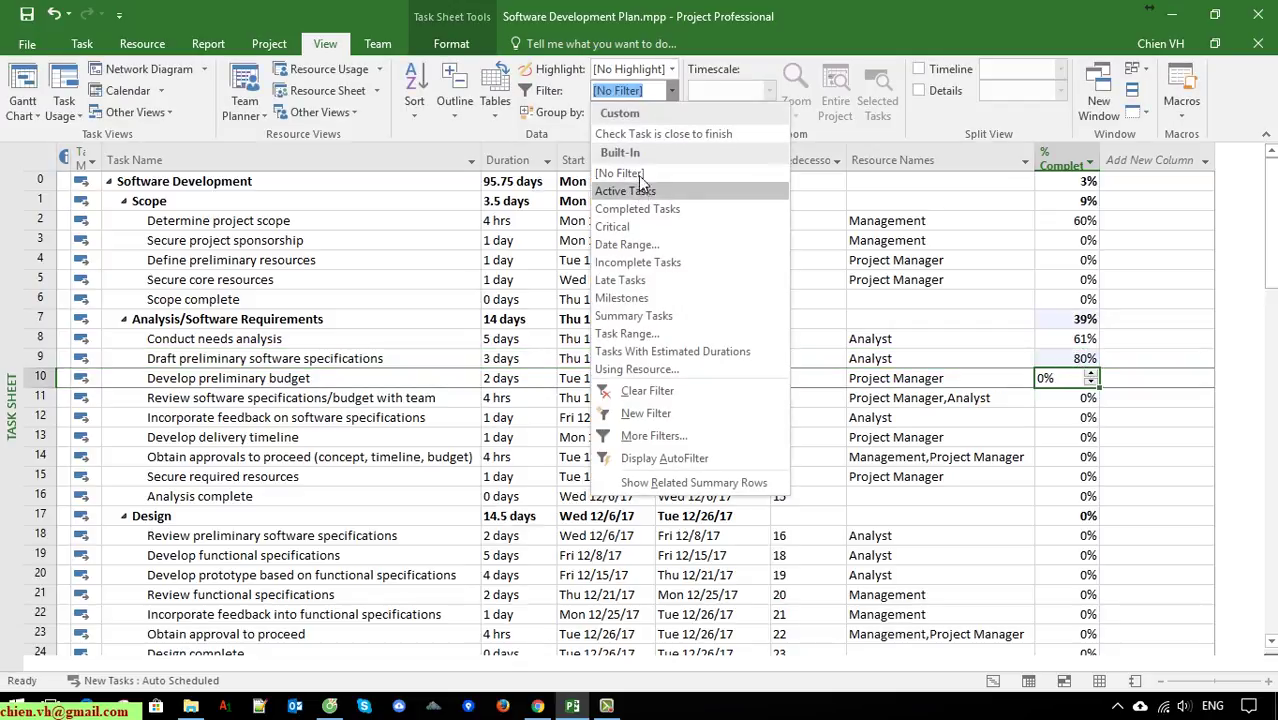
click(645, 140)
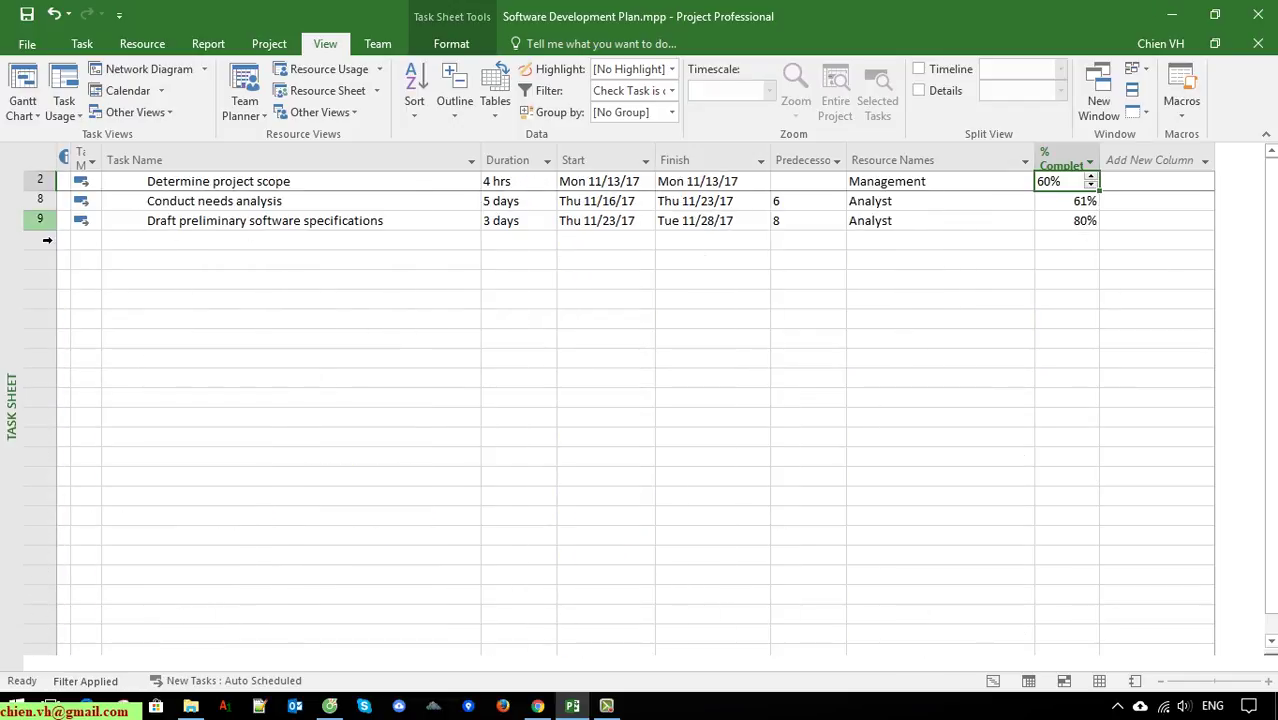
click(40, 220)
click(40, 181)
click(26, 14)
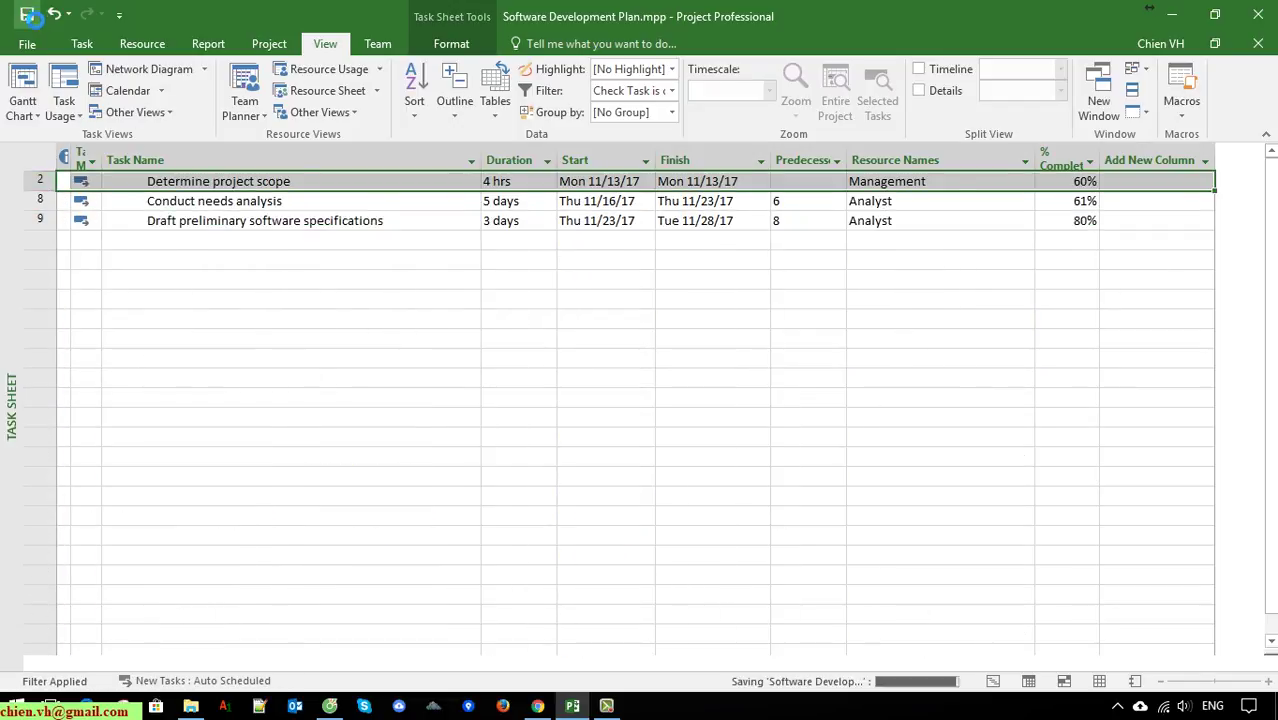
Remove the filter and start a new filter named "Testinh123" on the Baseline Estimated Finish field.
click(671, 91)
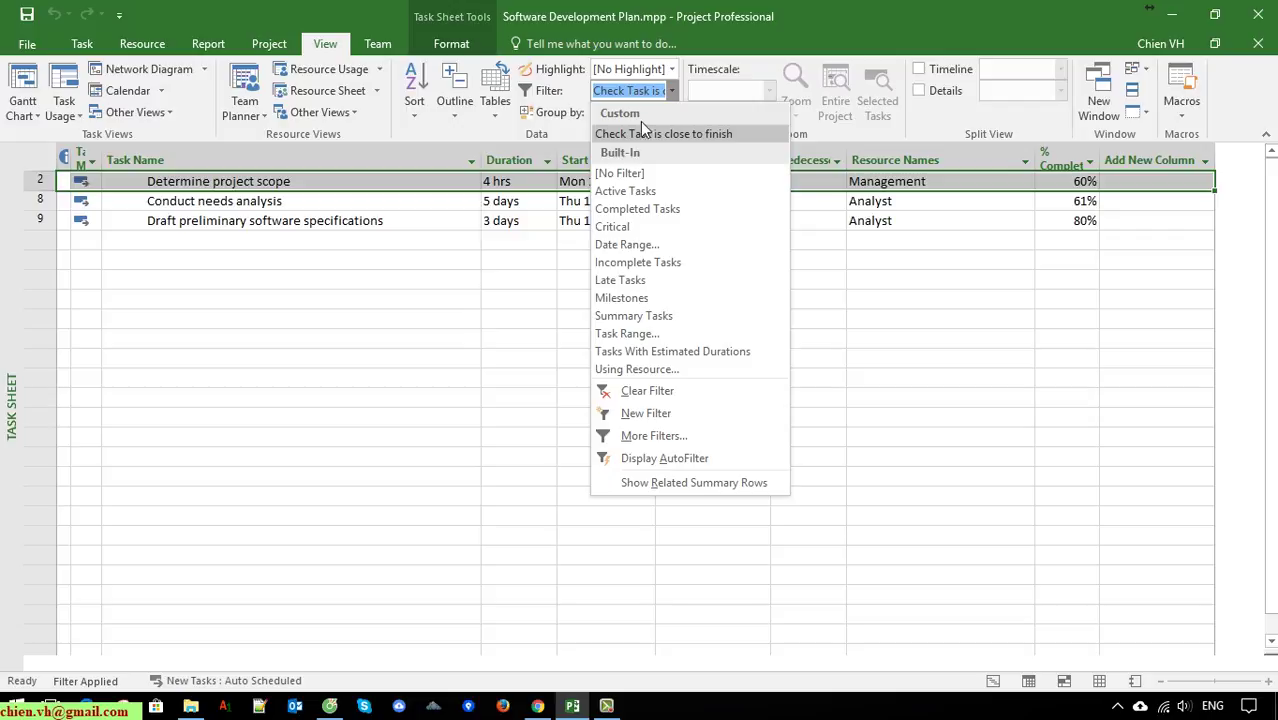
click(648, 173)
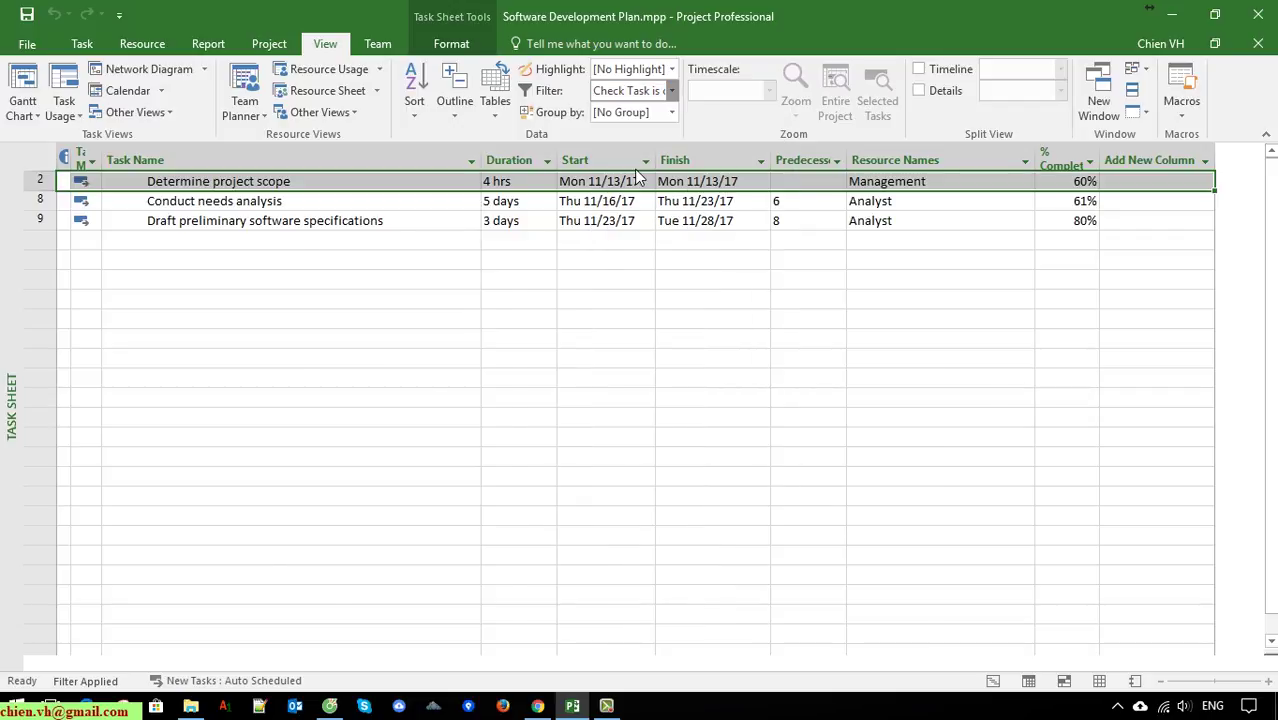
click(671, 91)
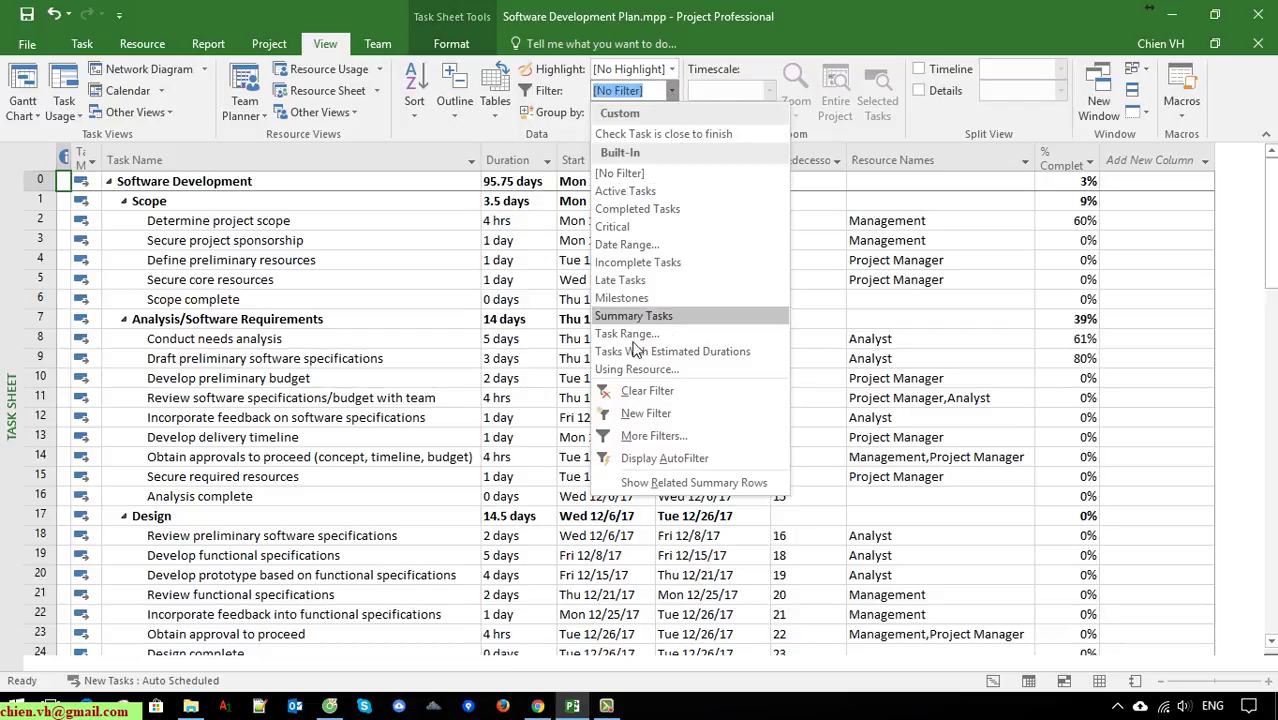
click(666, 414)
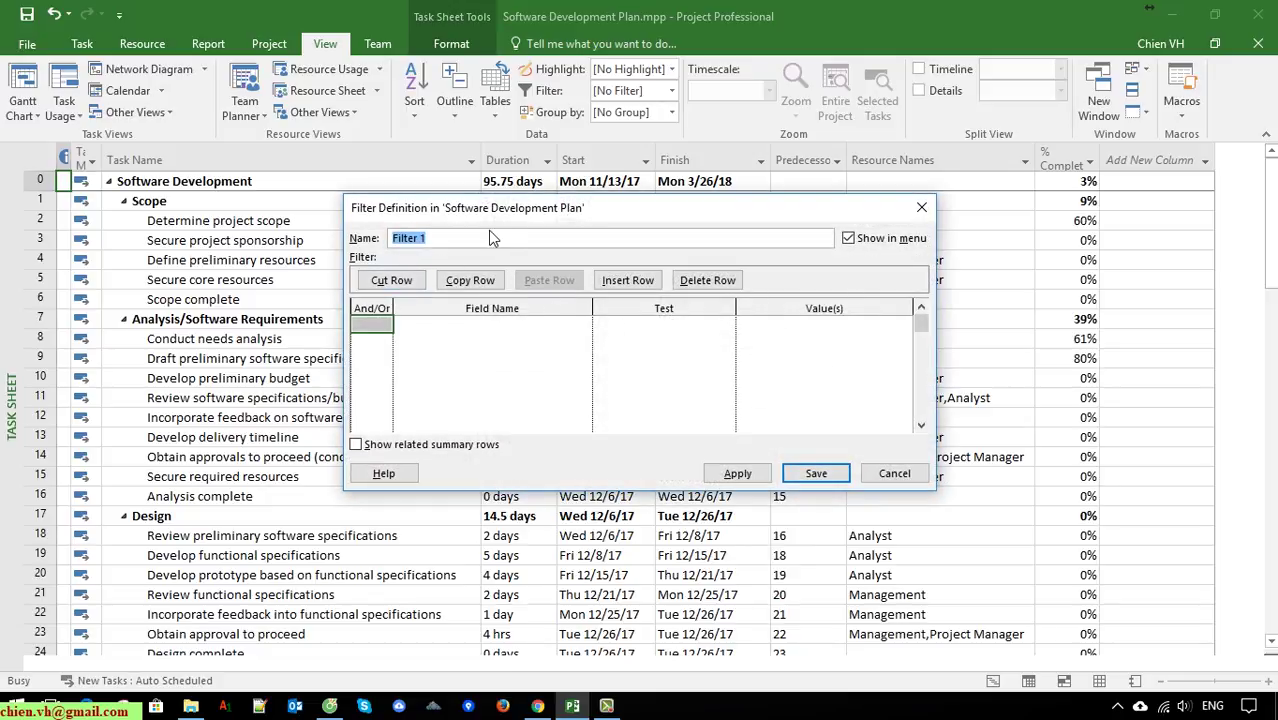
text(aa)
click(482, 324)
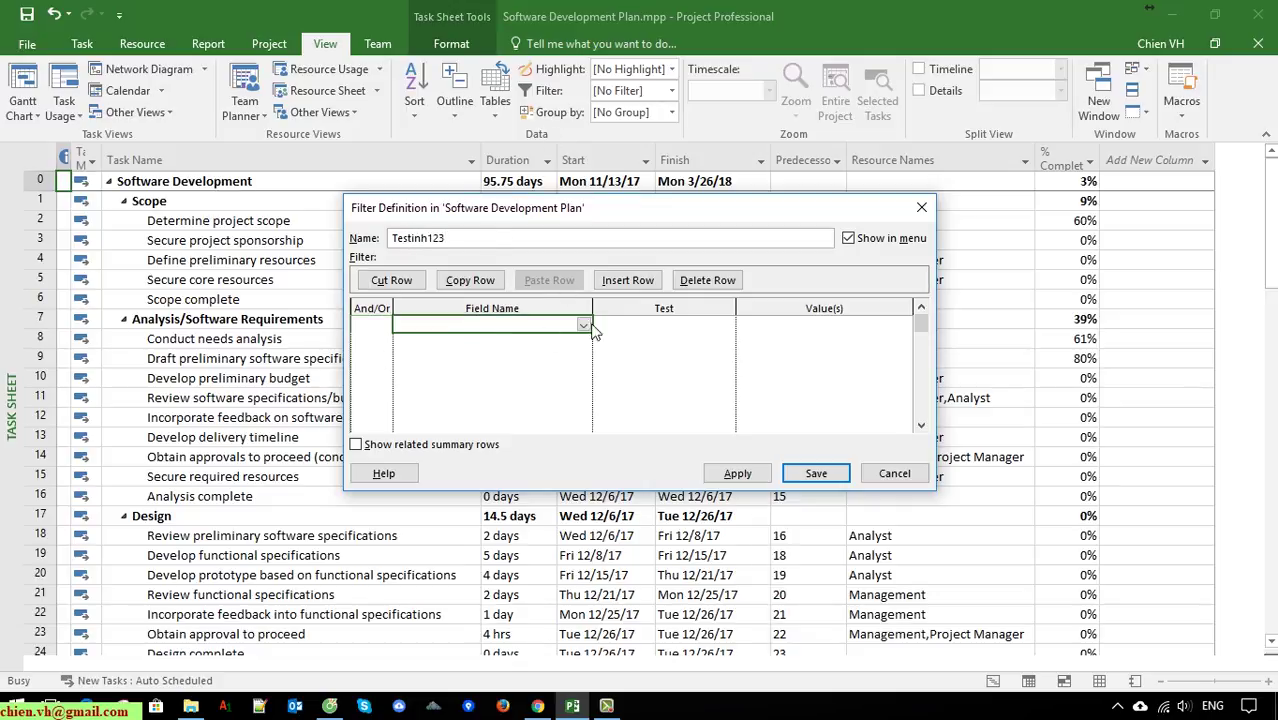
click(556, 325)
click(445, 358)
Set the new filter's test to "does not equal" with the value 5 and save the filter.
click(686, 334)
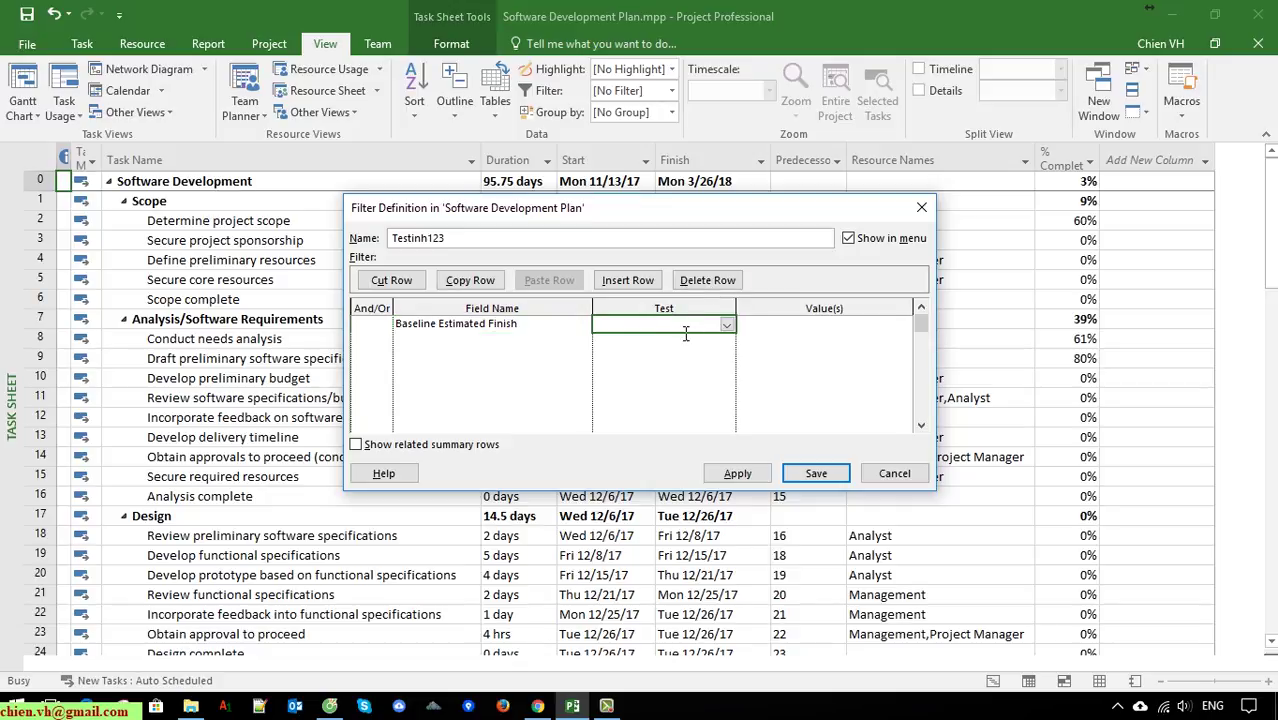
click(727, 326)
click(658, 354)
click(838, 326)
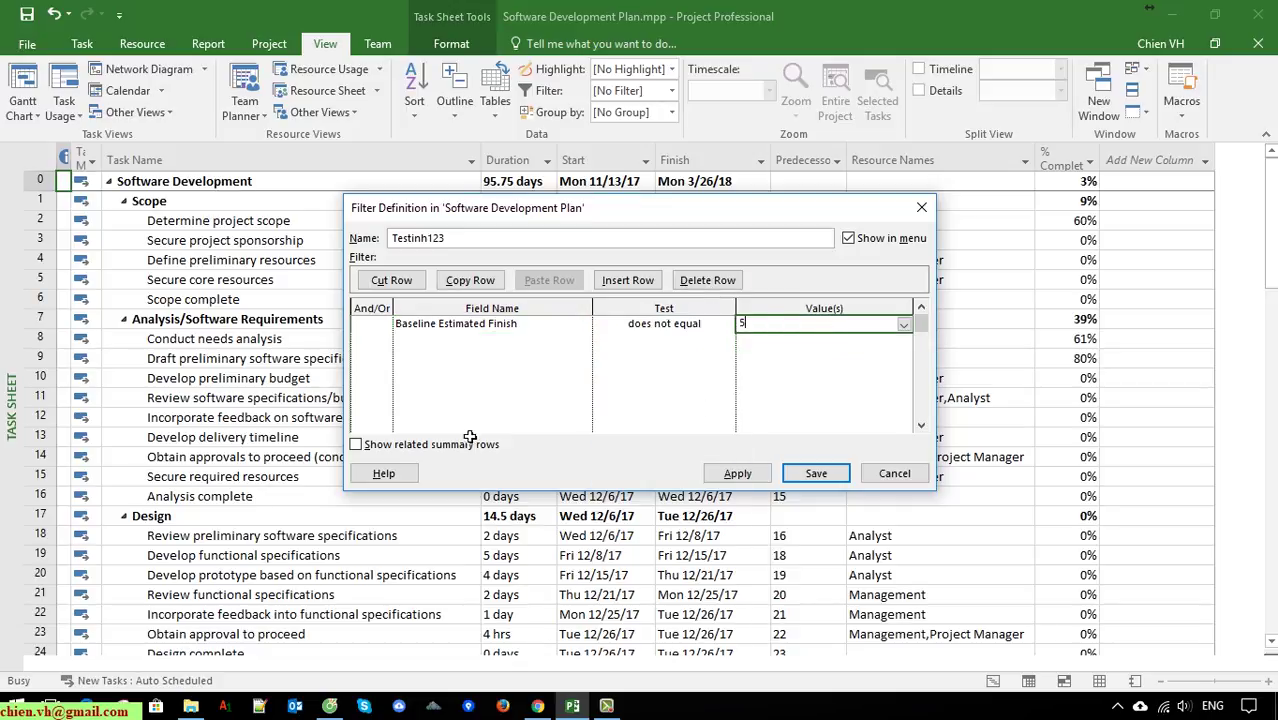
key(Return)
click(815, 474)
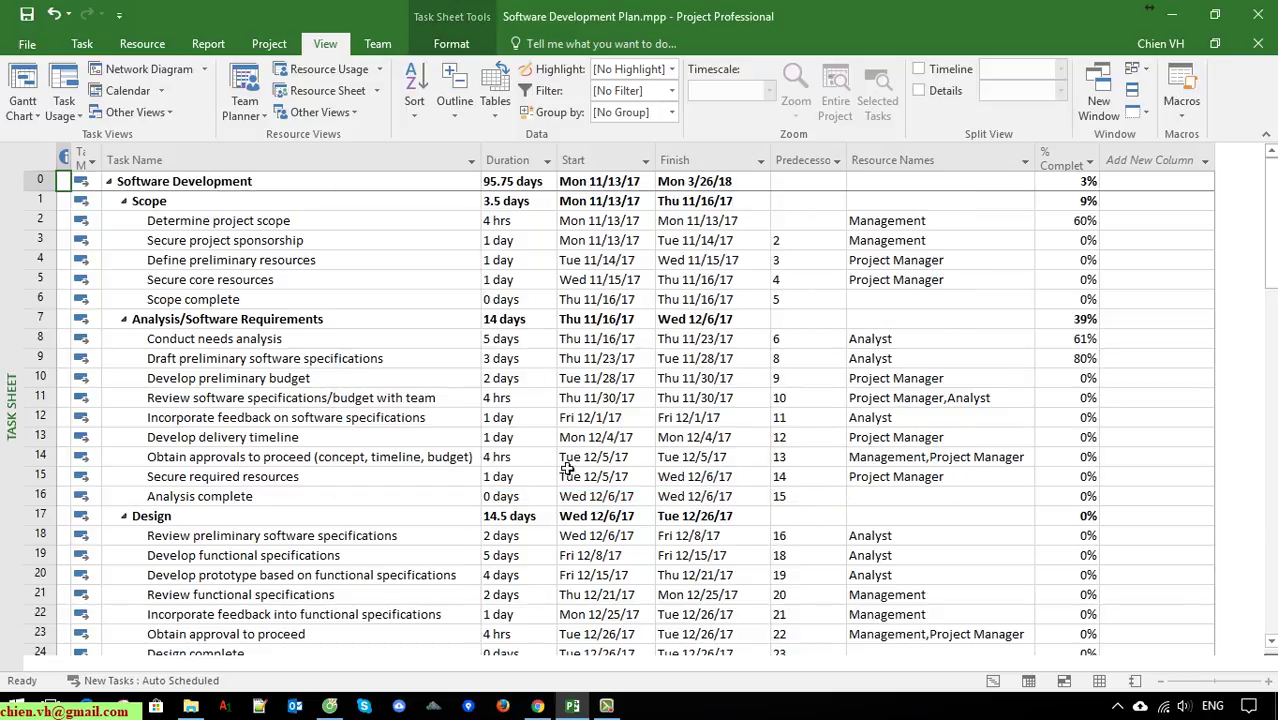
Check the custom entries among the available filters and highlight filters, and view the project's Info page with the Organizer.
click(672, 91)
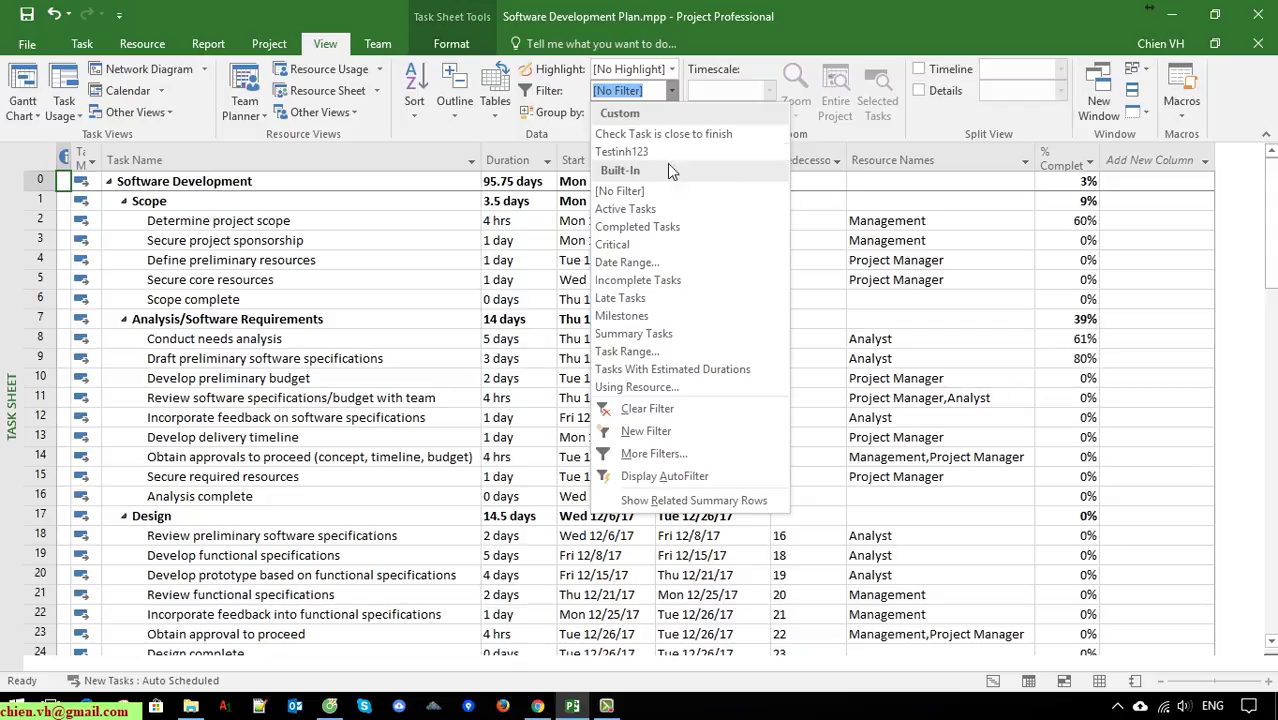
click(391, 276)
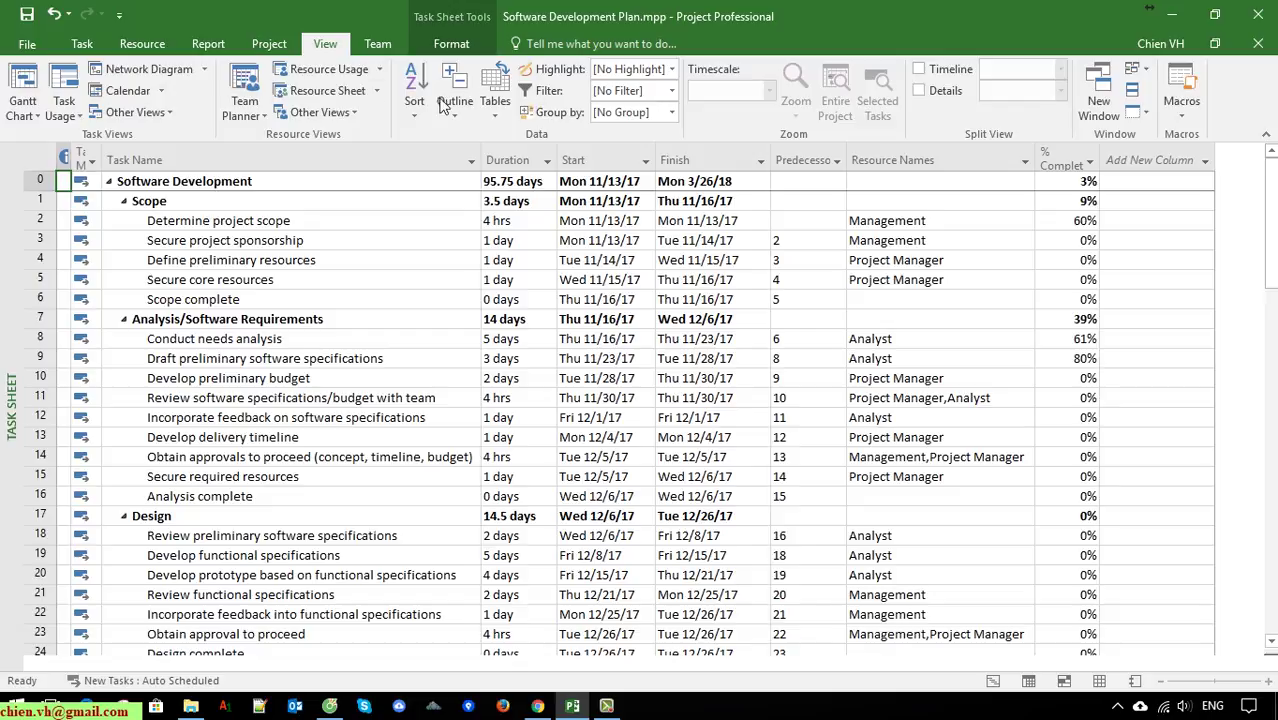
click(28, 44)
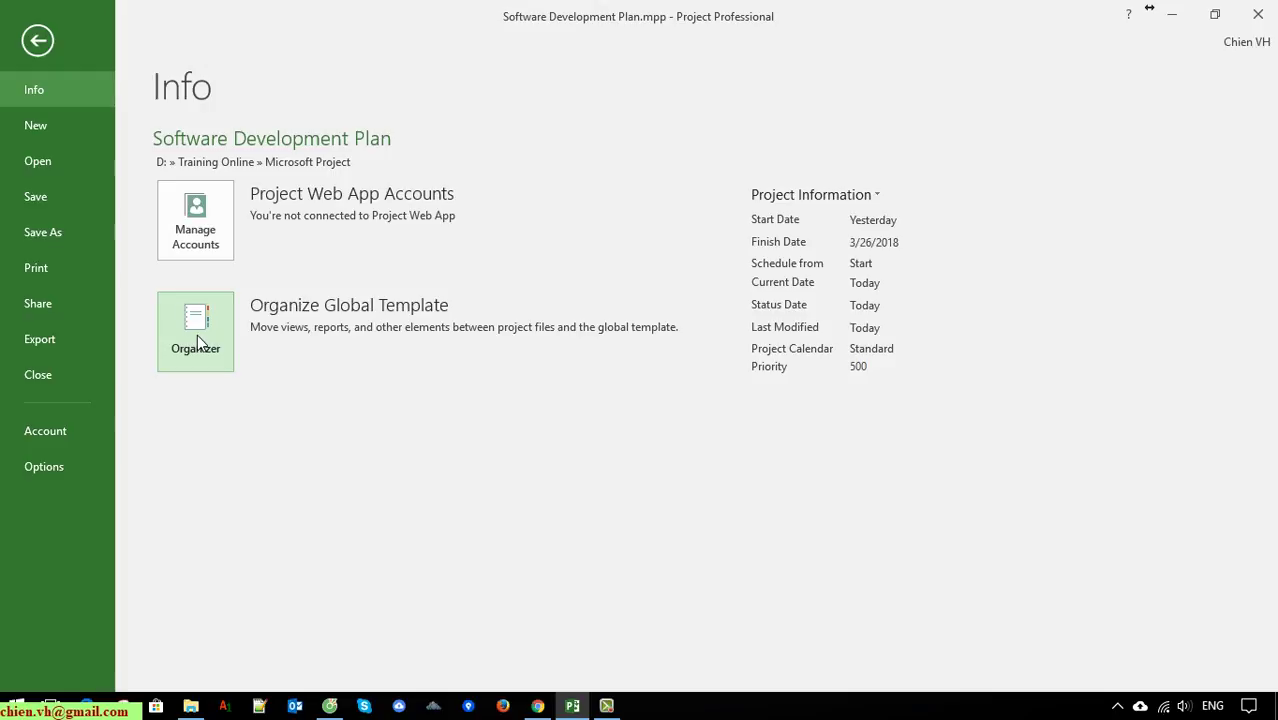
click(40, 40)
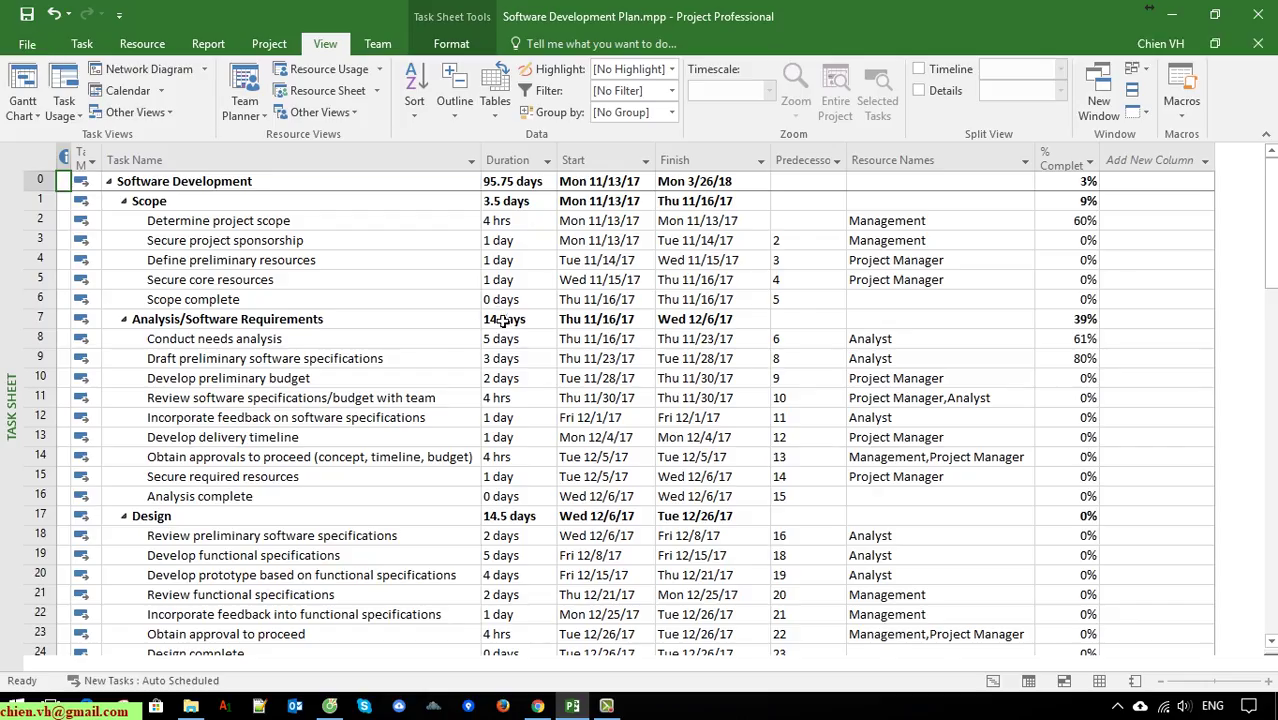
click(673, 69)
click(673, 69)
click(673, 69)
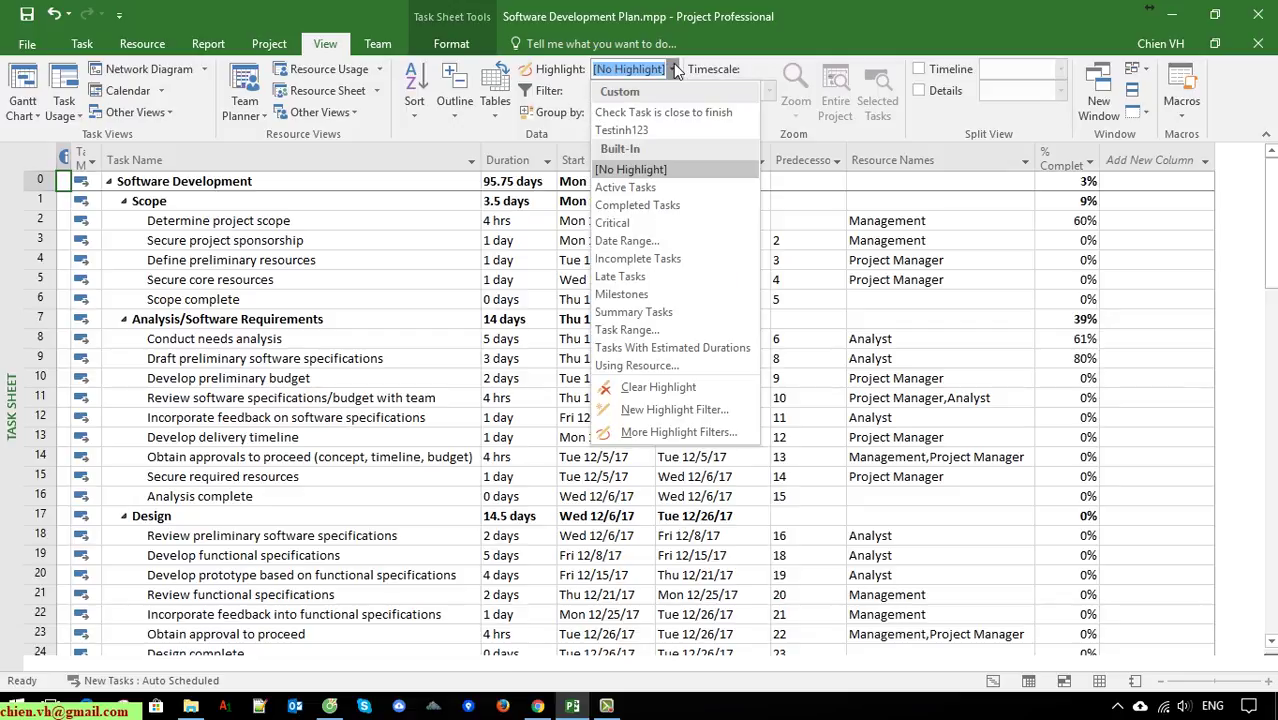
Save the software development plan and leave the project for the desktop.
click(669, 131)
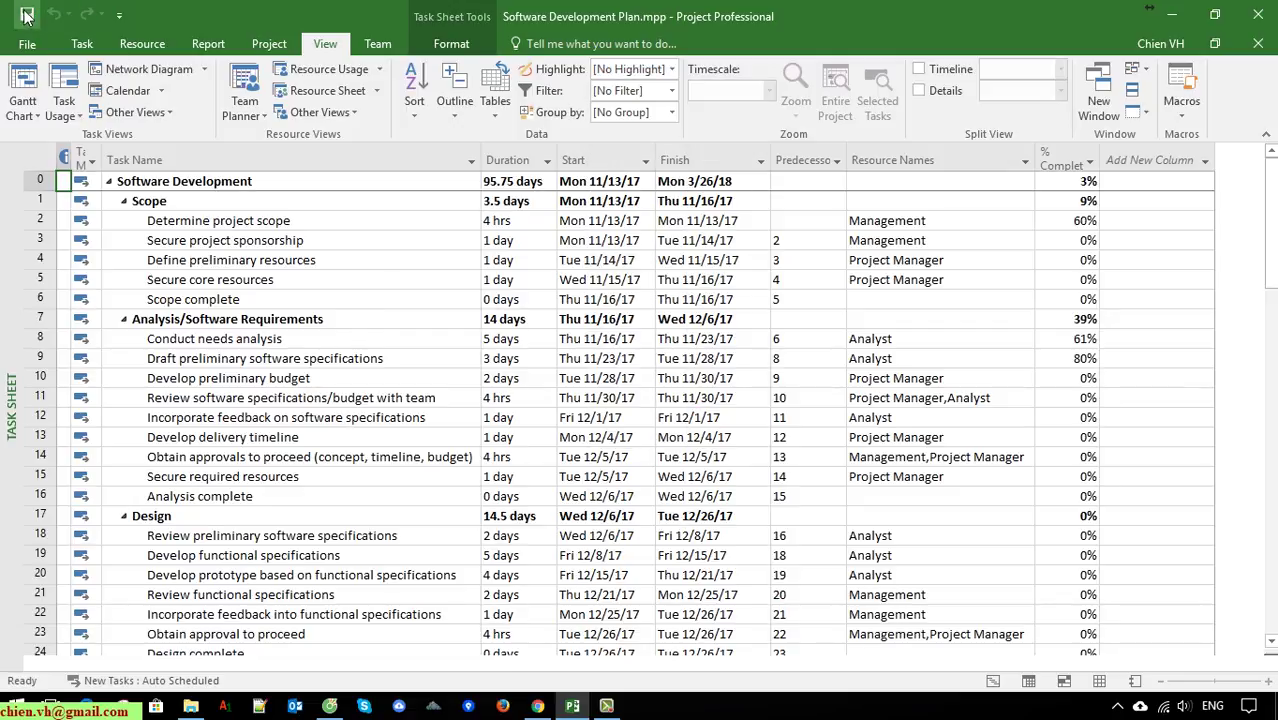
key(super+d)
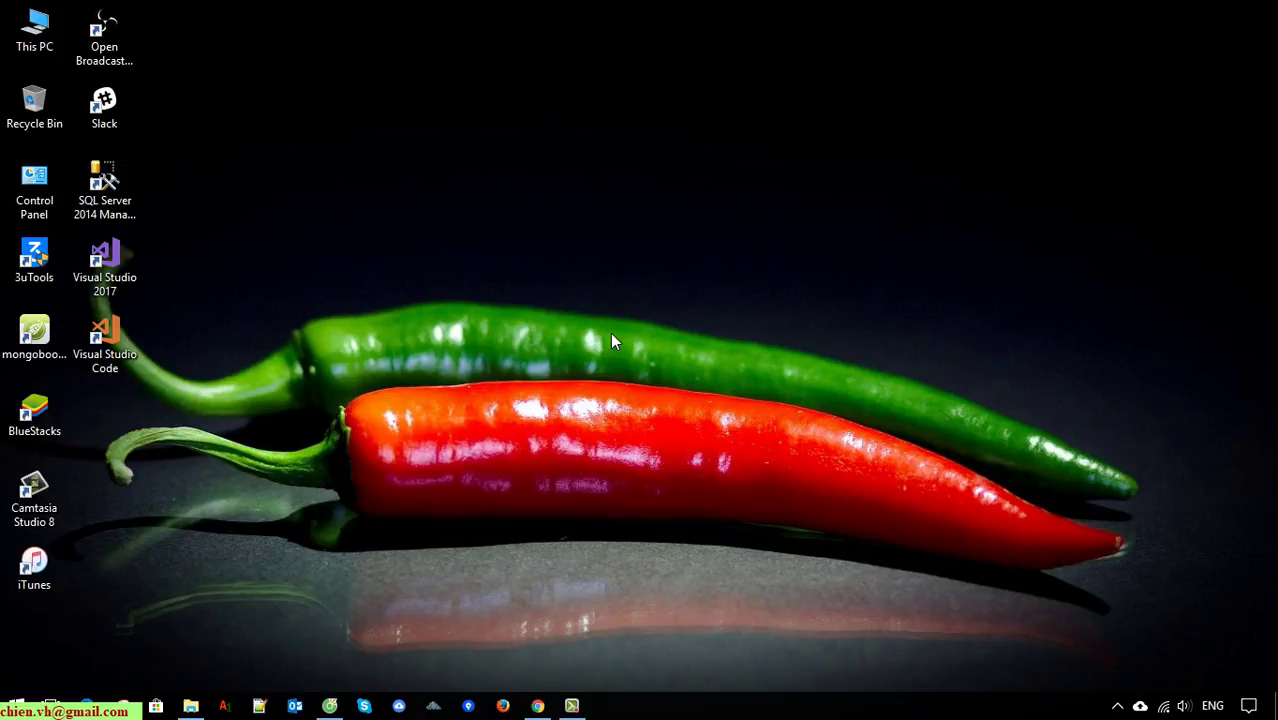
Launch Project 2016 and create a blank project.
key(super)
text(pr)
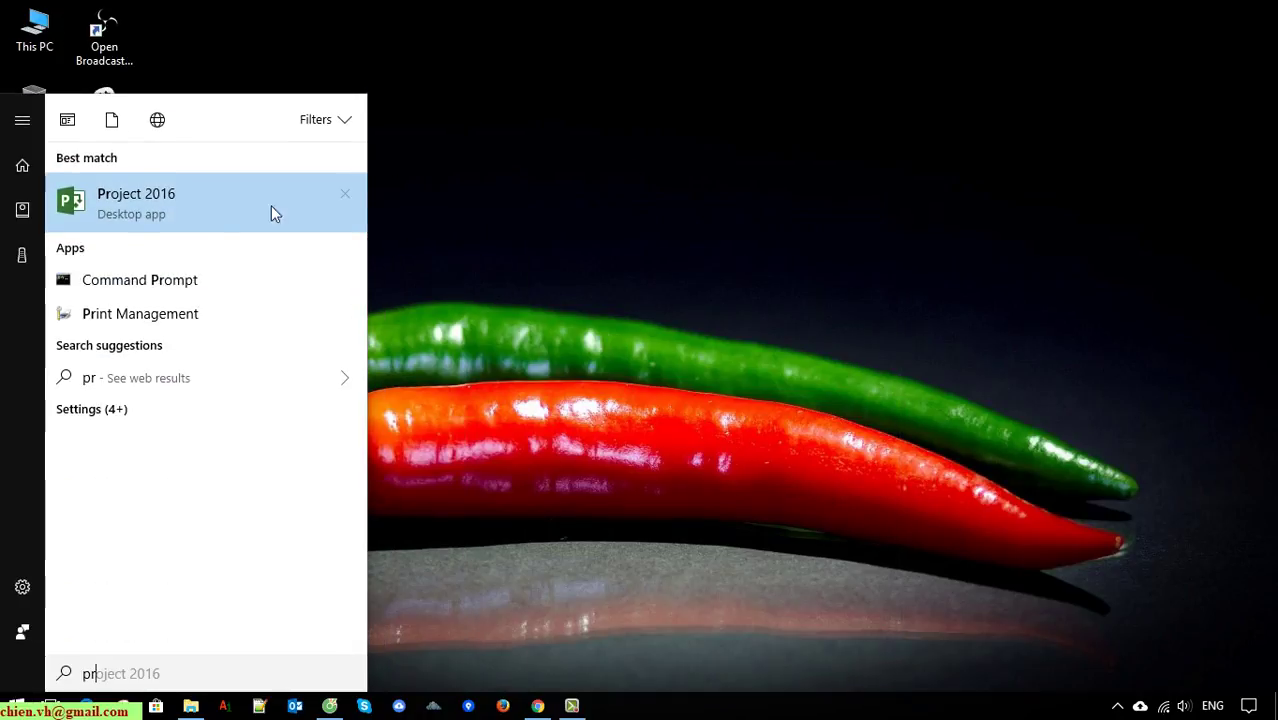
click(271, 205)
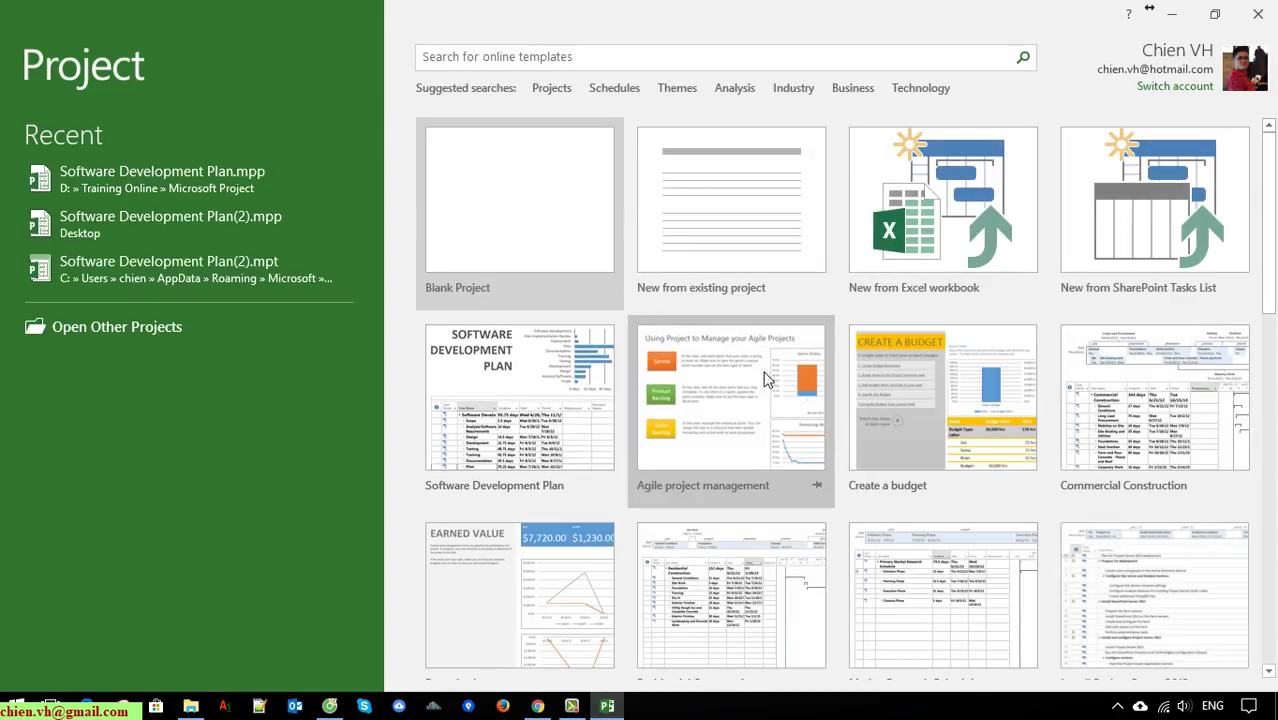
click(519, 182)
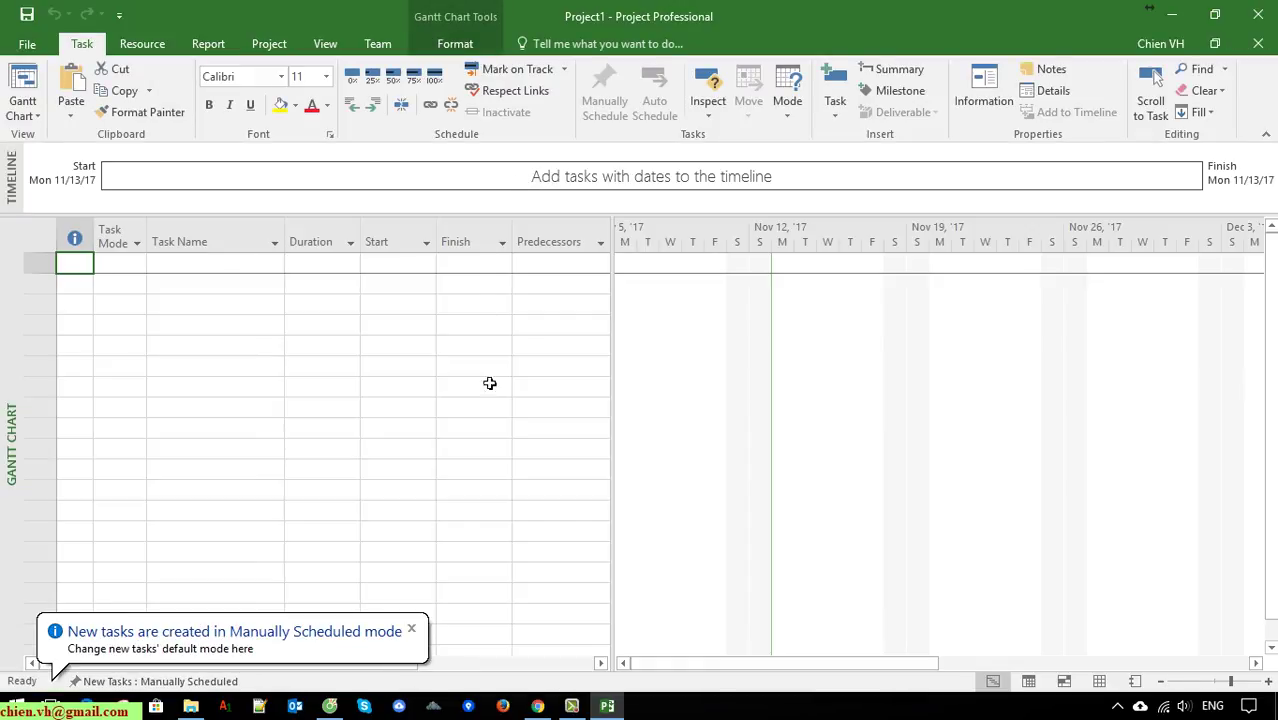
Check the custom entries among the filters available in the blank project, and close Project without applying one.
click(470, 428)
click(325, 46)
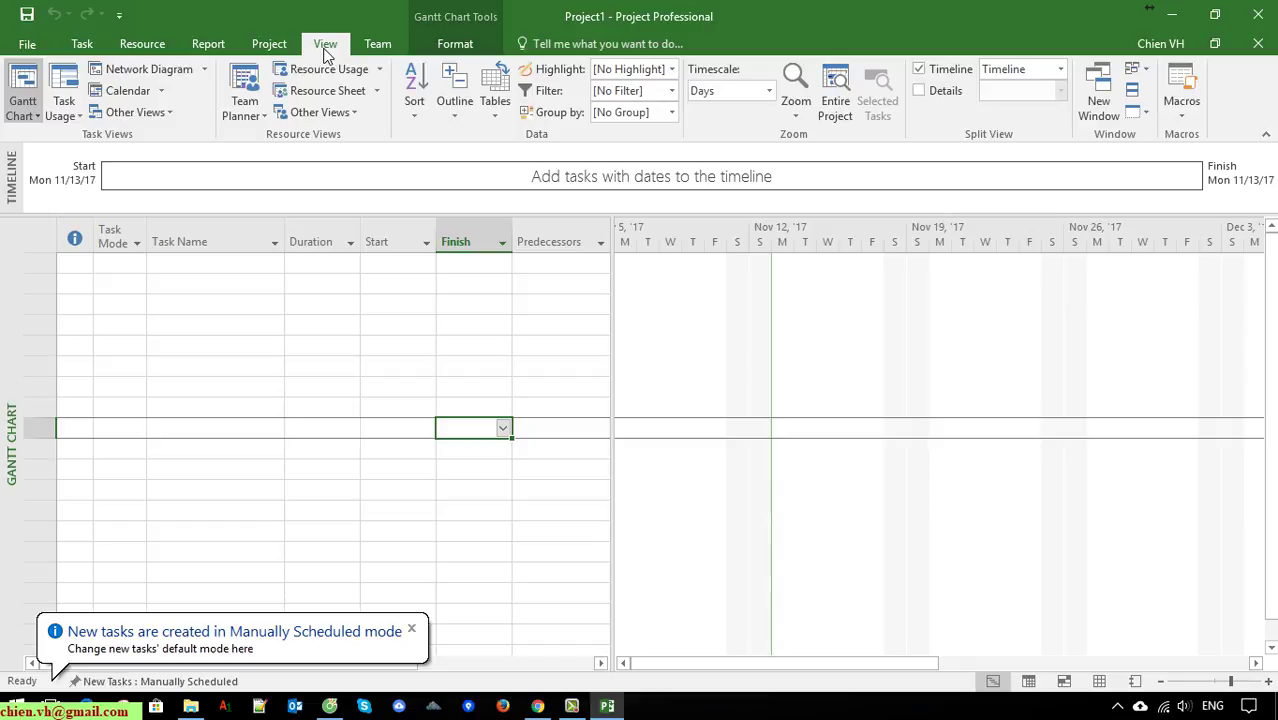
click(671, 91)
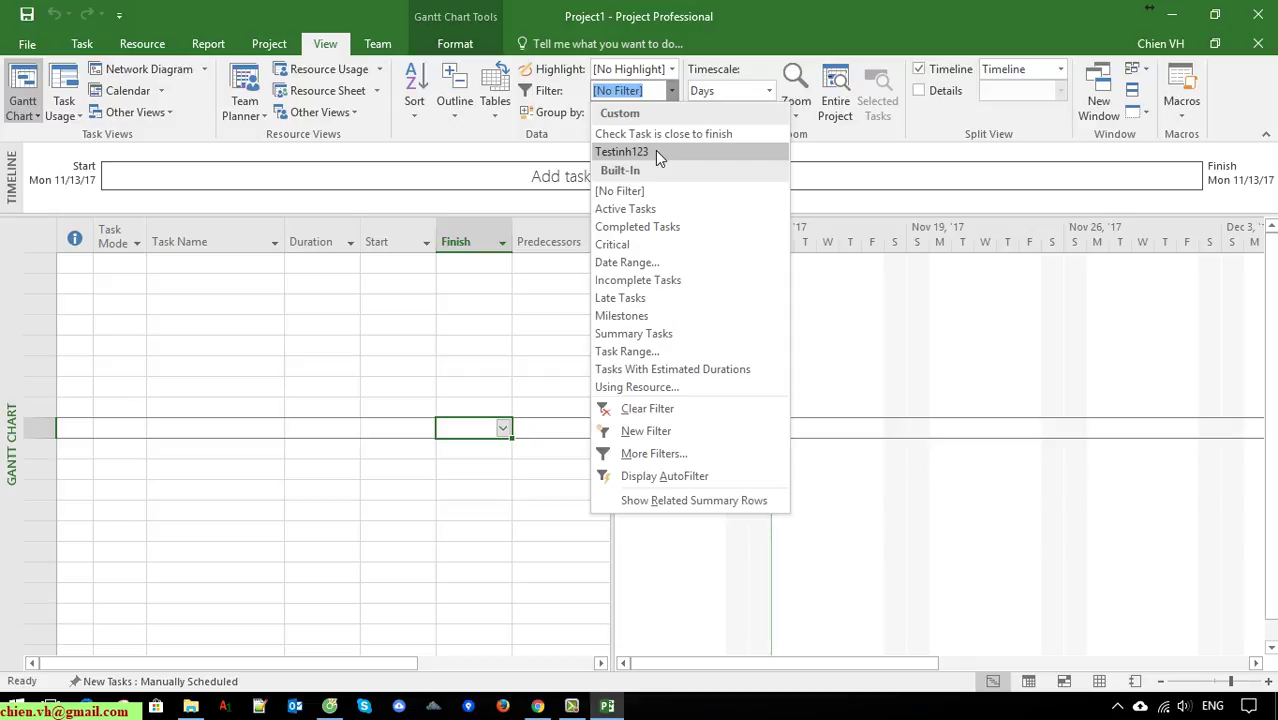
click(791, 5)
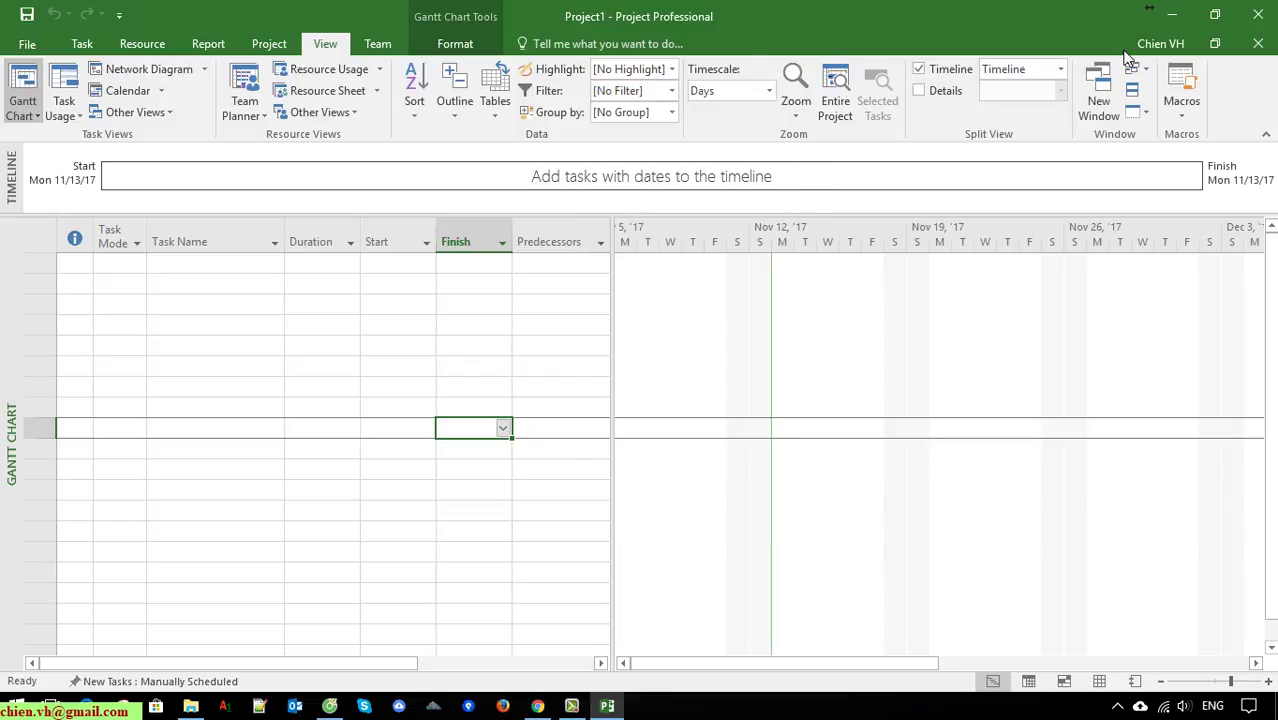
click(1260, 16)
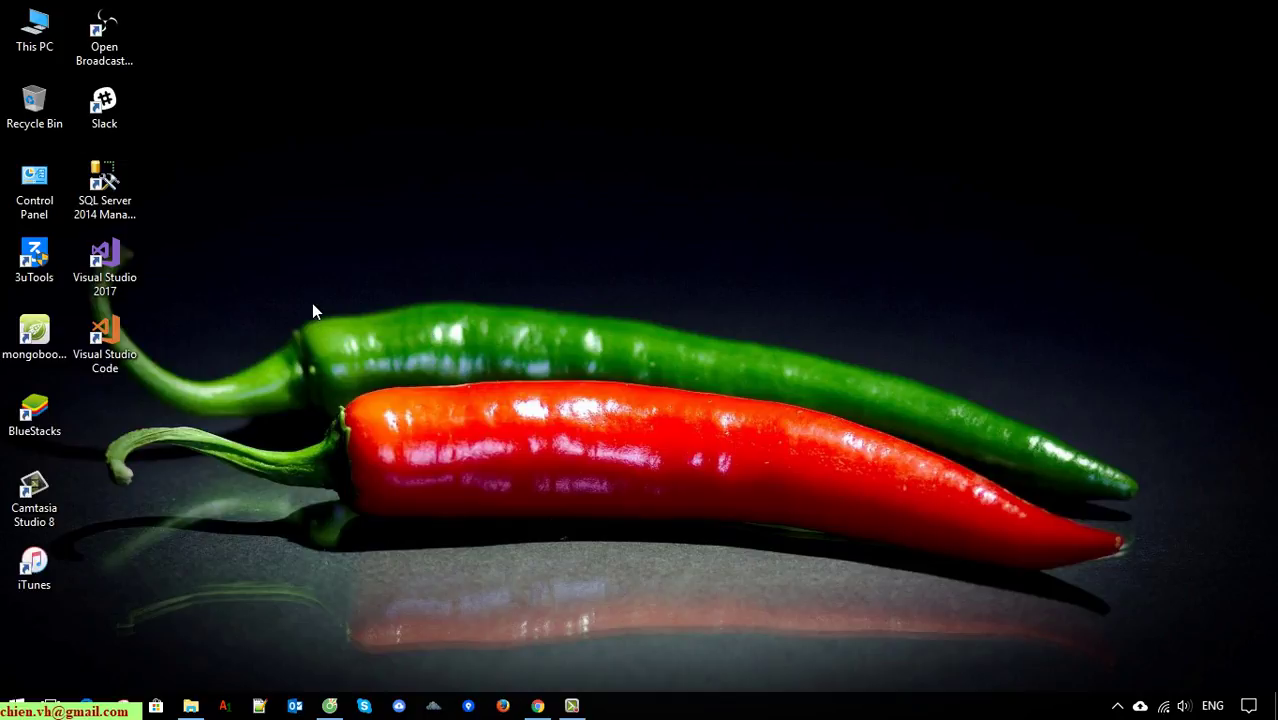
Reopen Software Development Plan.mpp in Project and check the custom filters available in it.
key(super)
text(pr)
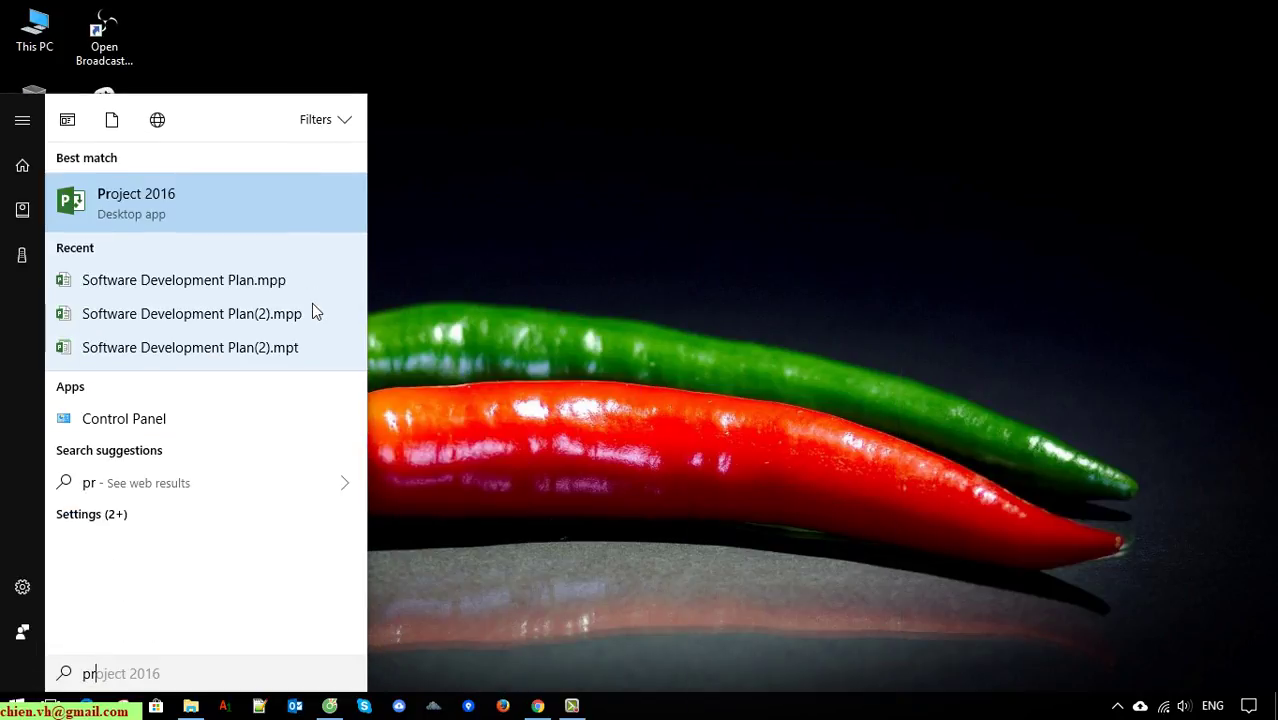
click(210, 284)
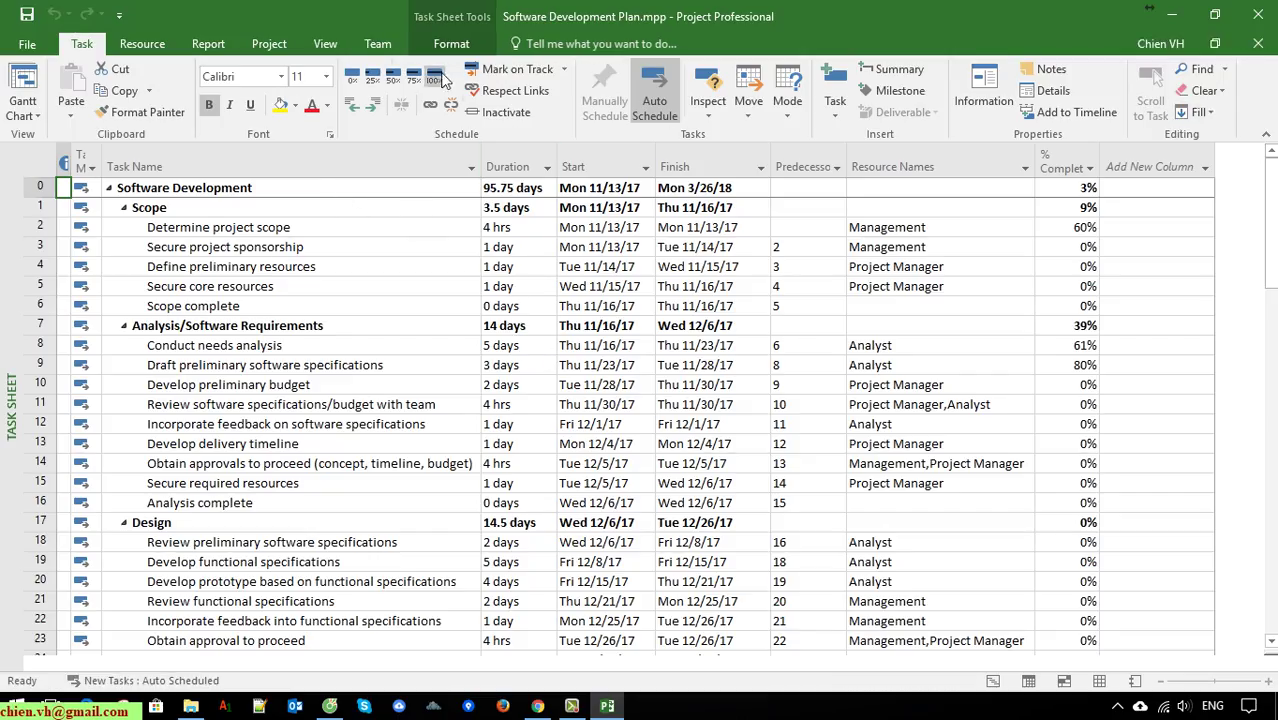
click(325, 43)
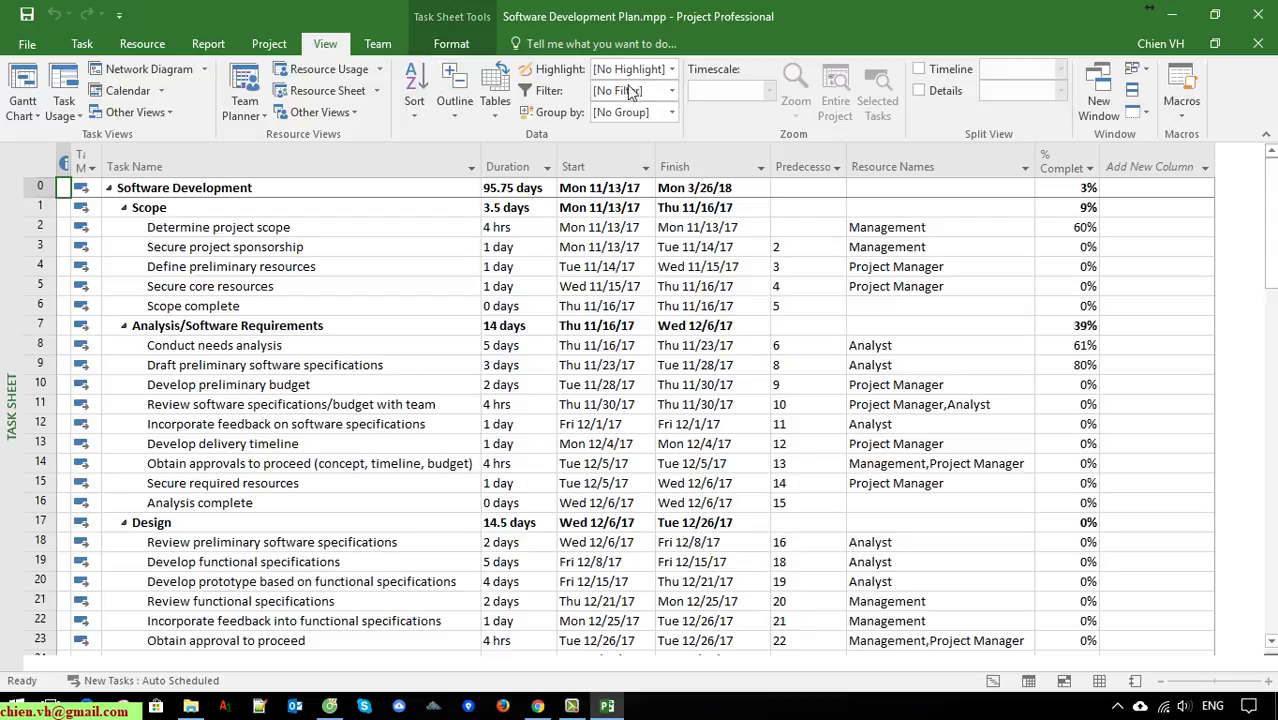
click(671, 91)
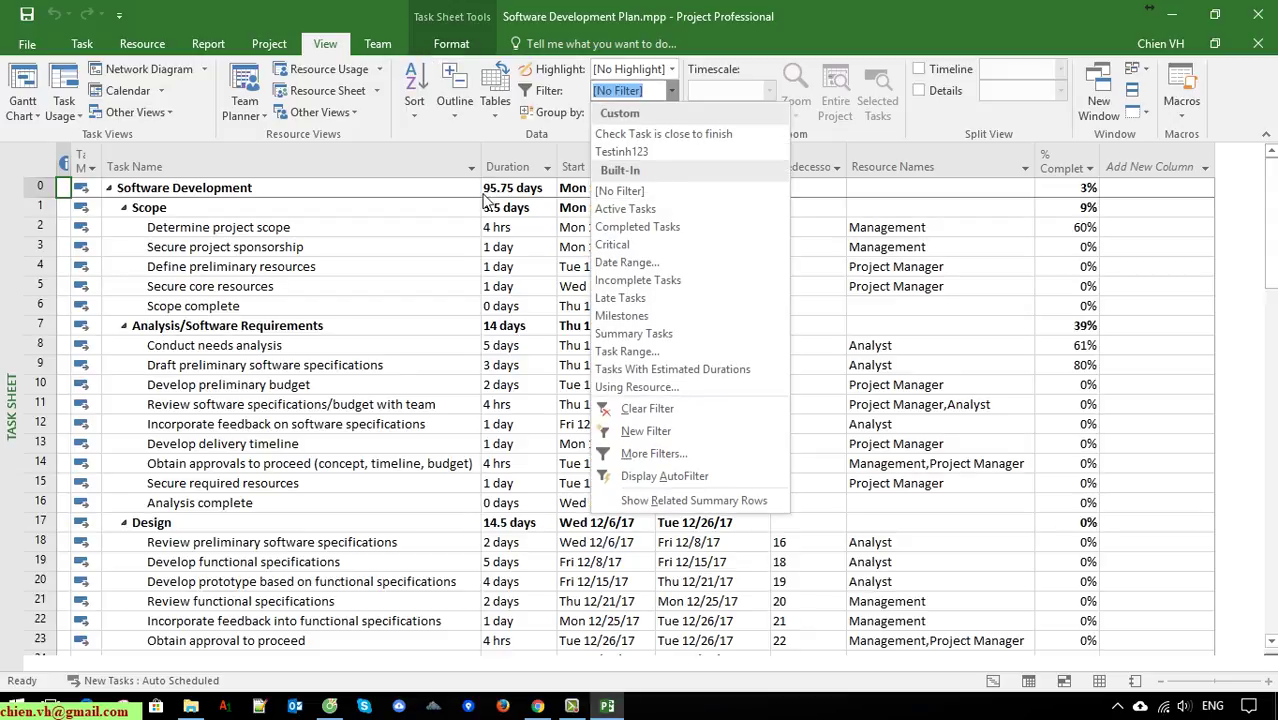
click(342, 335)
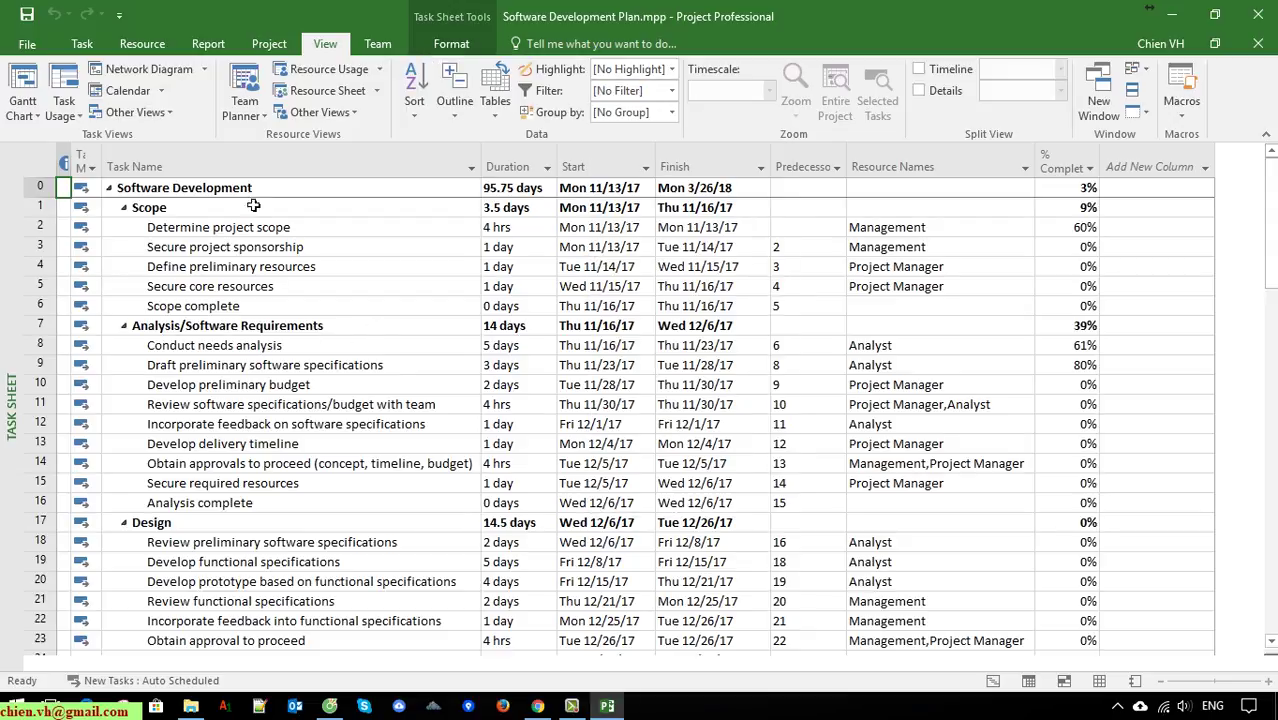
Use the Organizer to delete the Testinh123 task filter from Global.MPT.
click(33, 44)
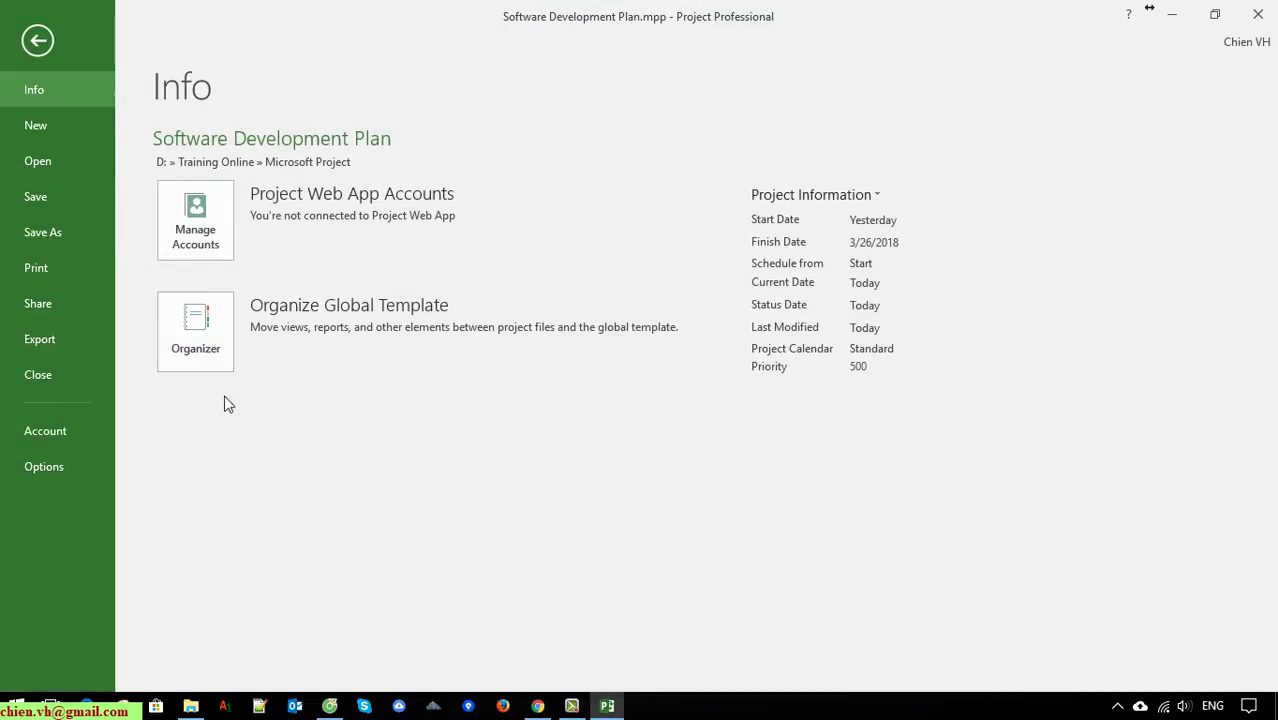
click(212, 330)
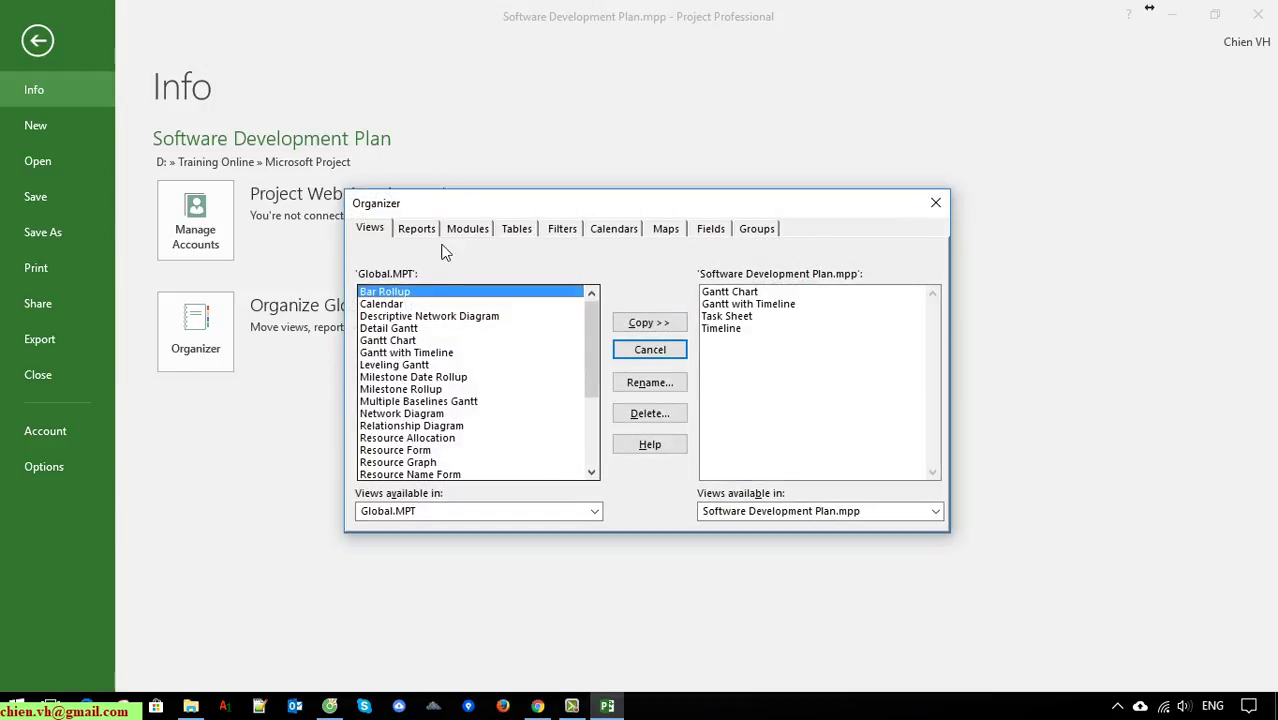
click(563, 229)
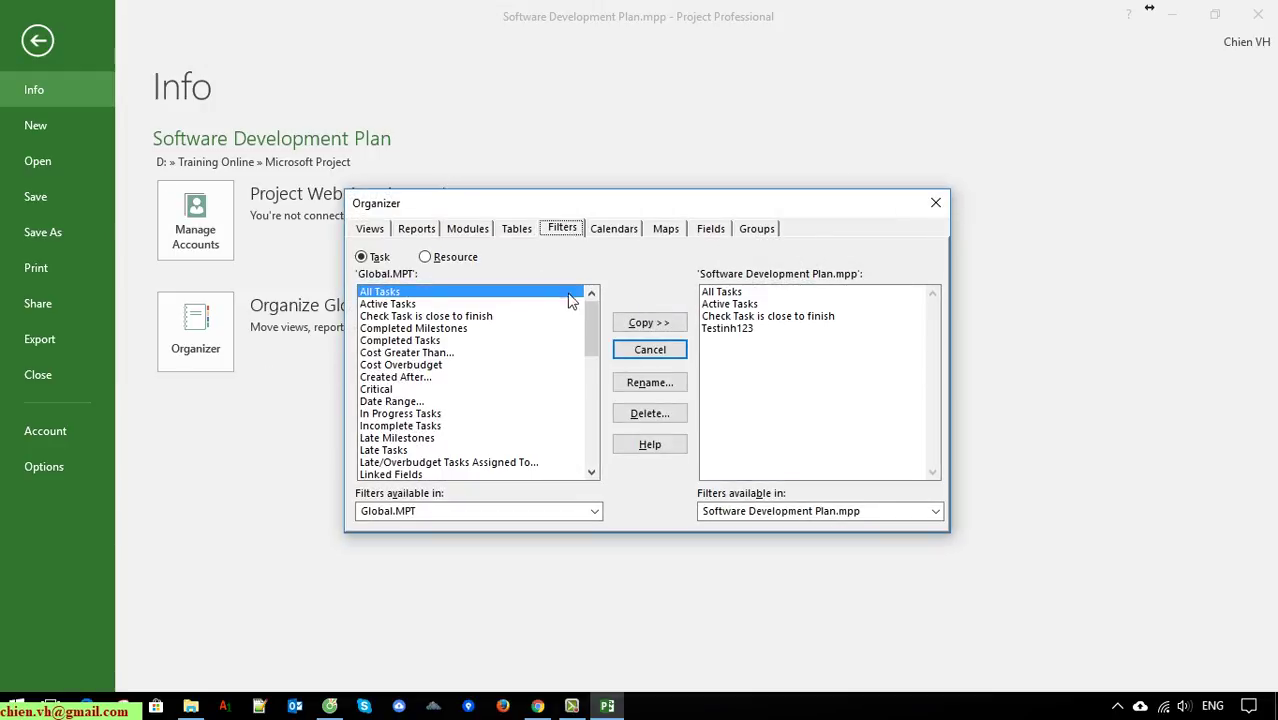
drag(590, 320, 600, 445)
click(400, 402)
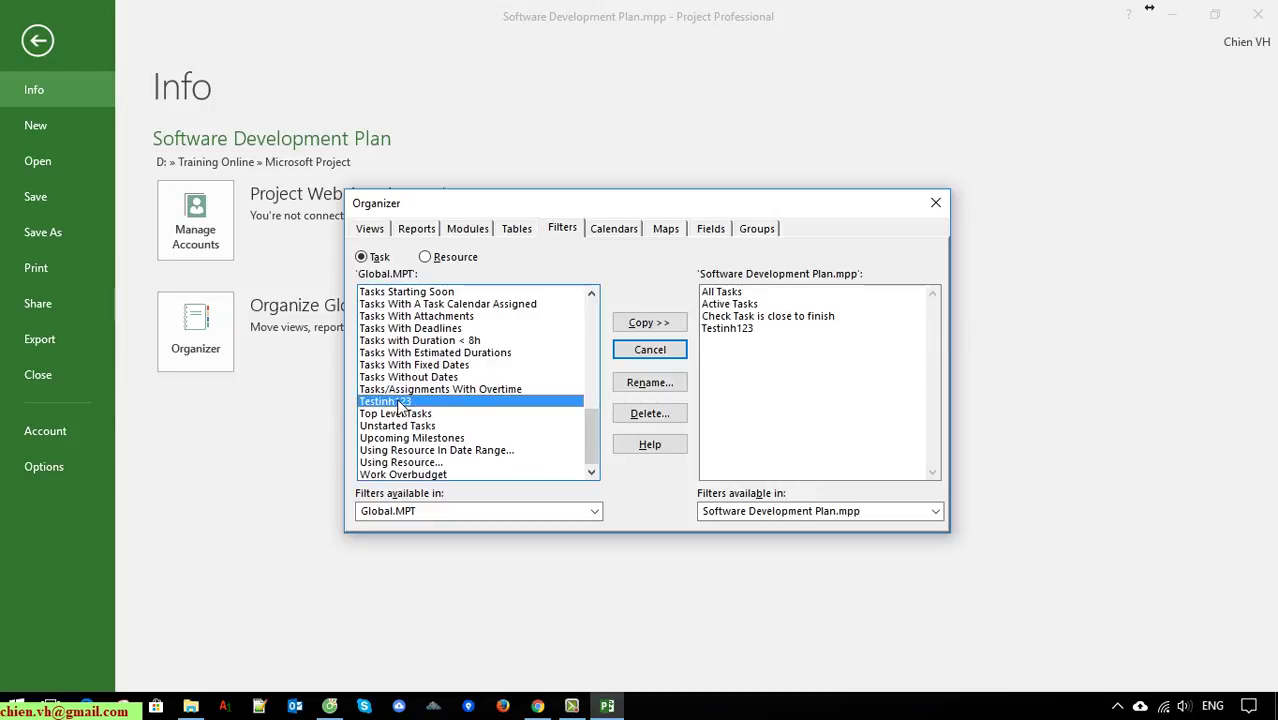
click(649, 414)
key(Return)
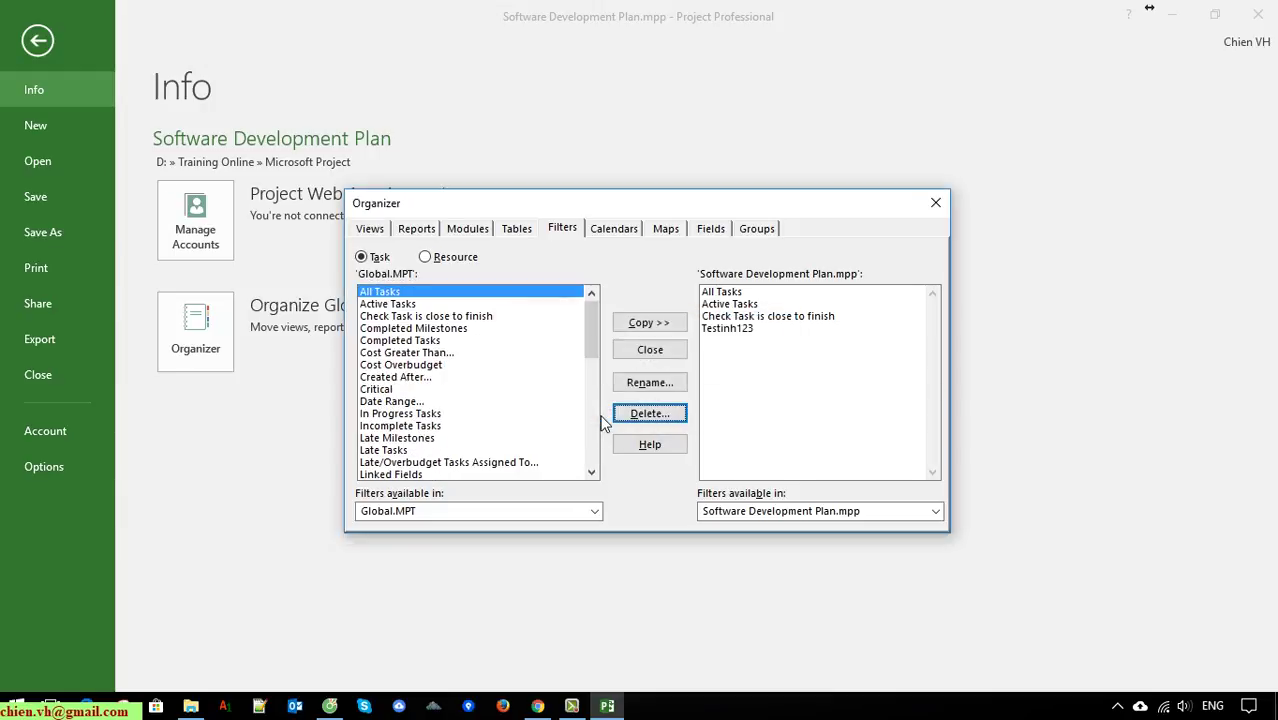
Delete the Testinh123 filter from Software Development Plan.mpp as well, close the Organizer, and check the plan's available filters.
click(727, 330)
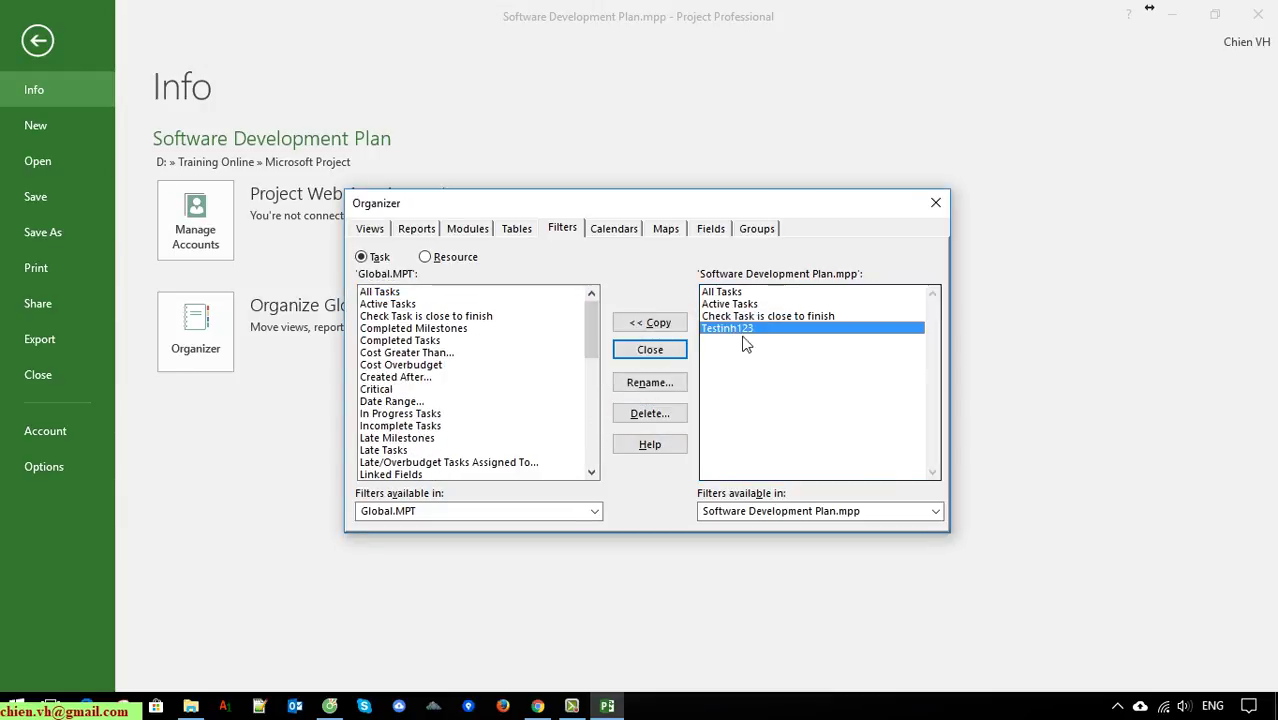
click(622, 413)
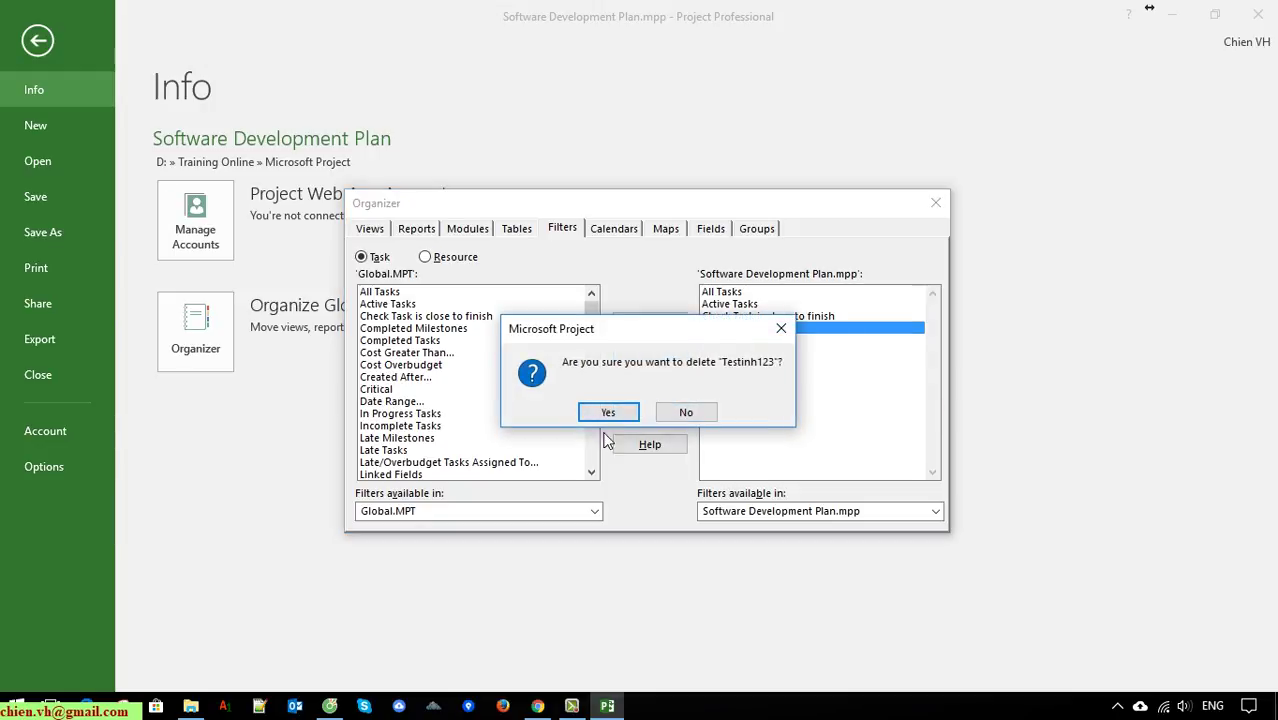
click(610, 414)
click(935, 203)
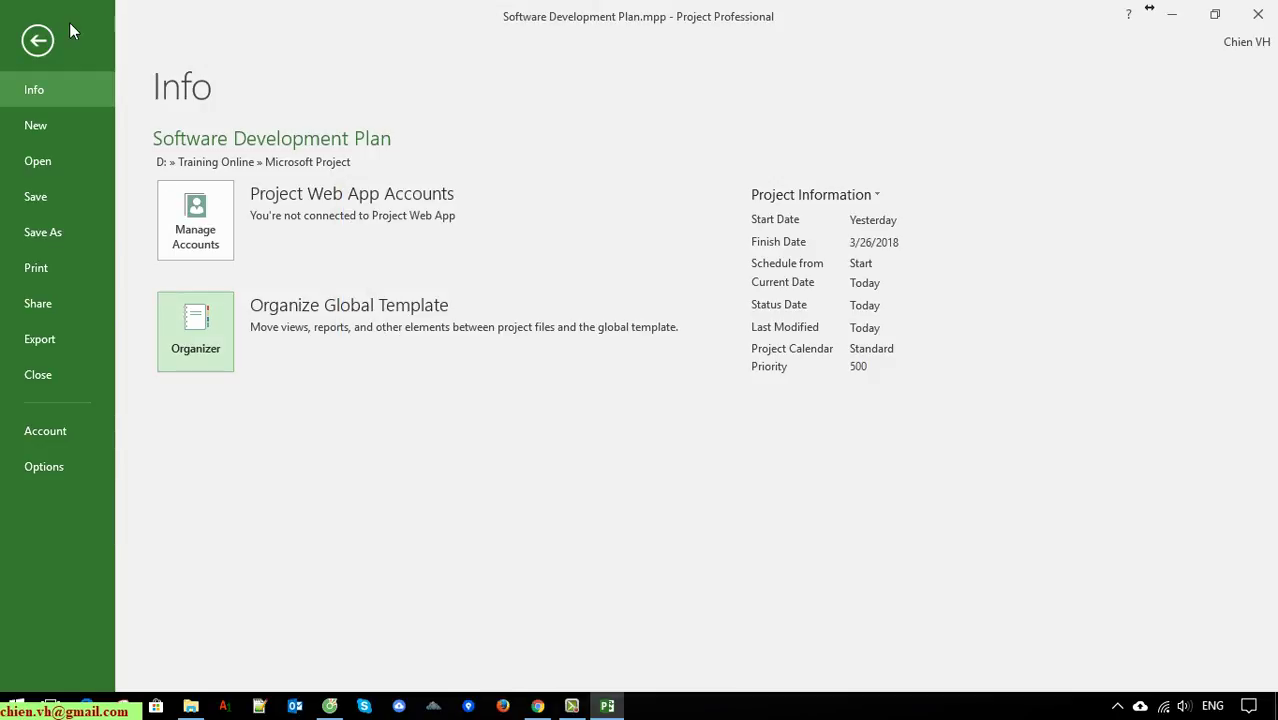
click(40, 39)
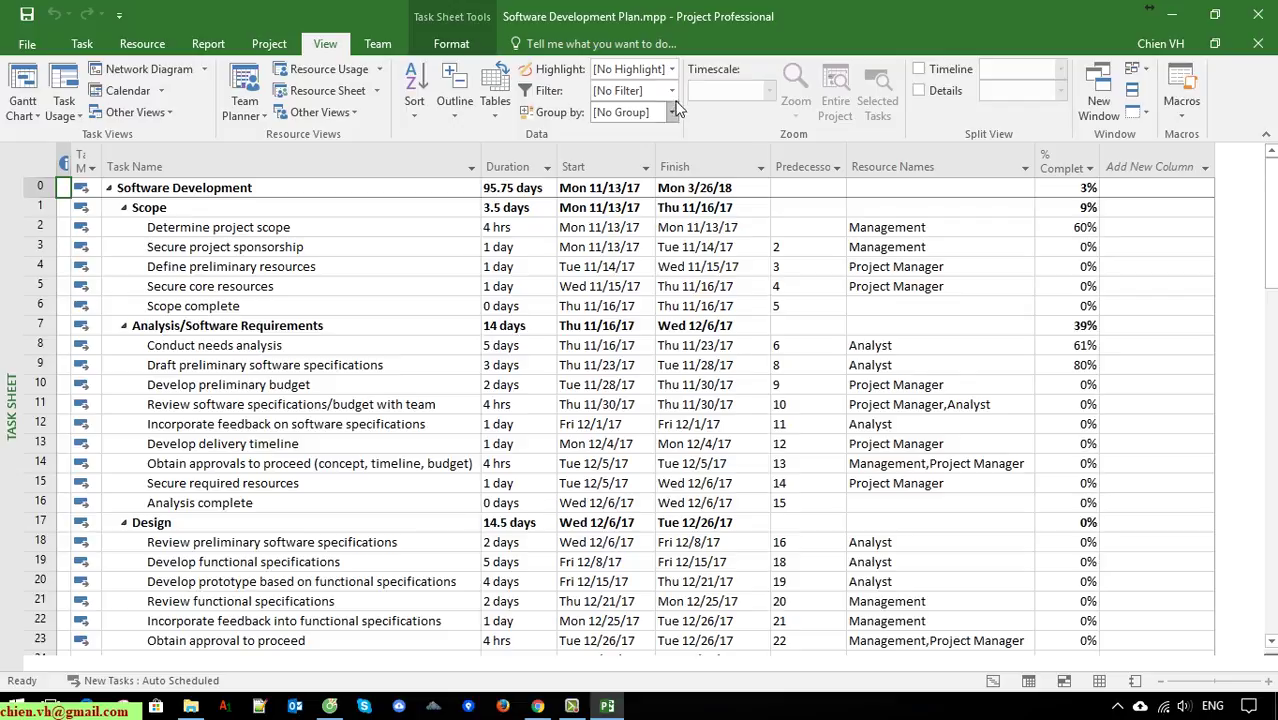
click(670, 91)
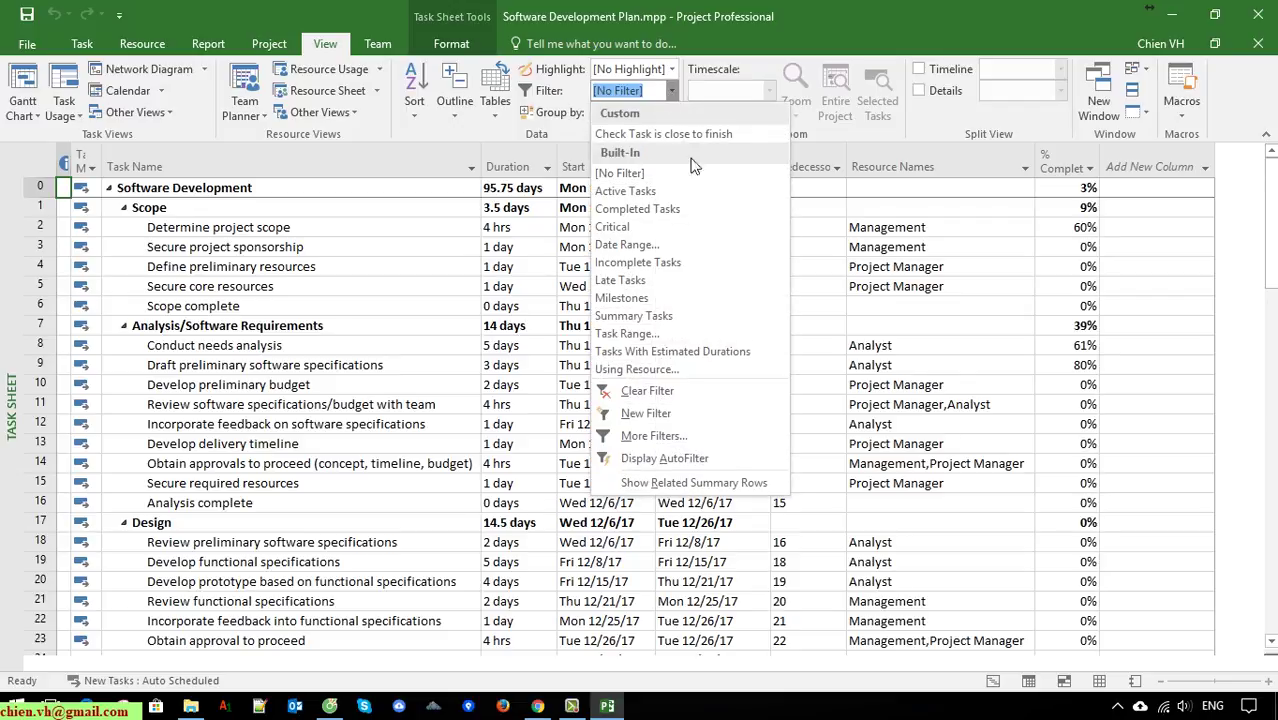